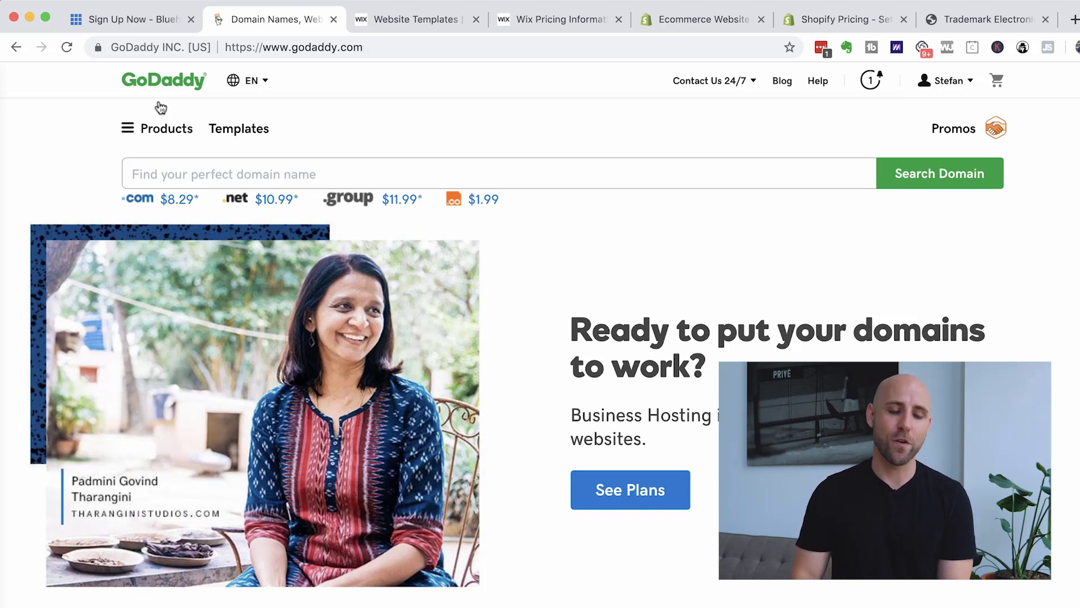
Step: Switch to the Bluehost sign-up page and submit lifemasterypublishingx with the .com extension as the new domain
left_click(140, 26)
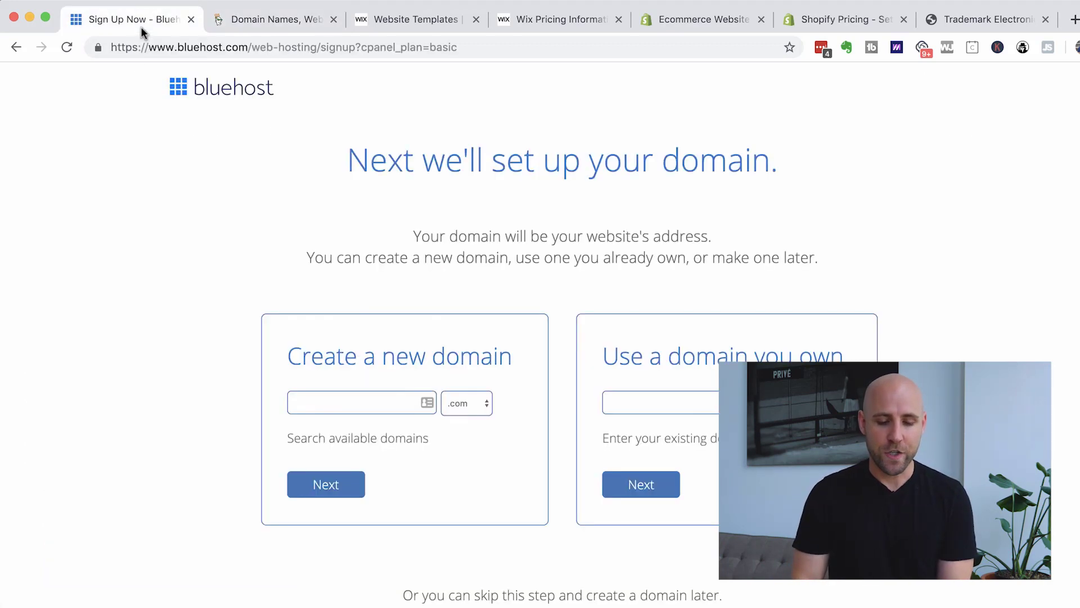
left_click(357, 404)
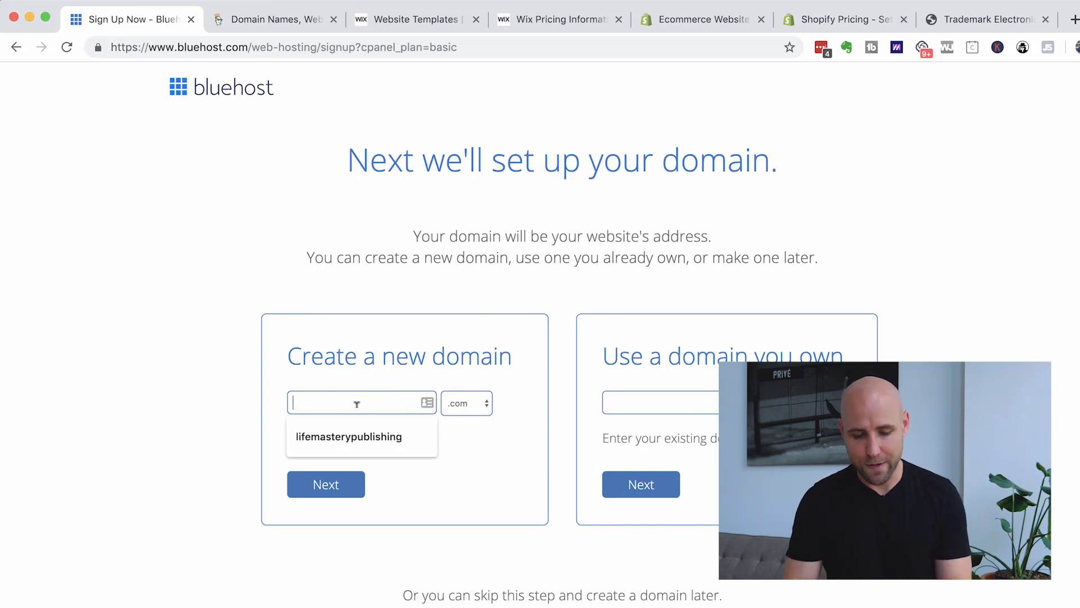
left_click(357, 436)
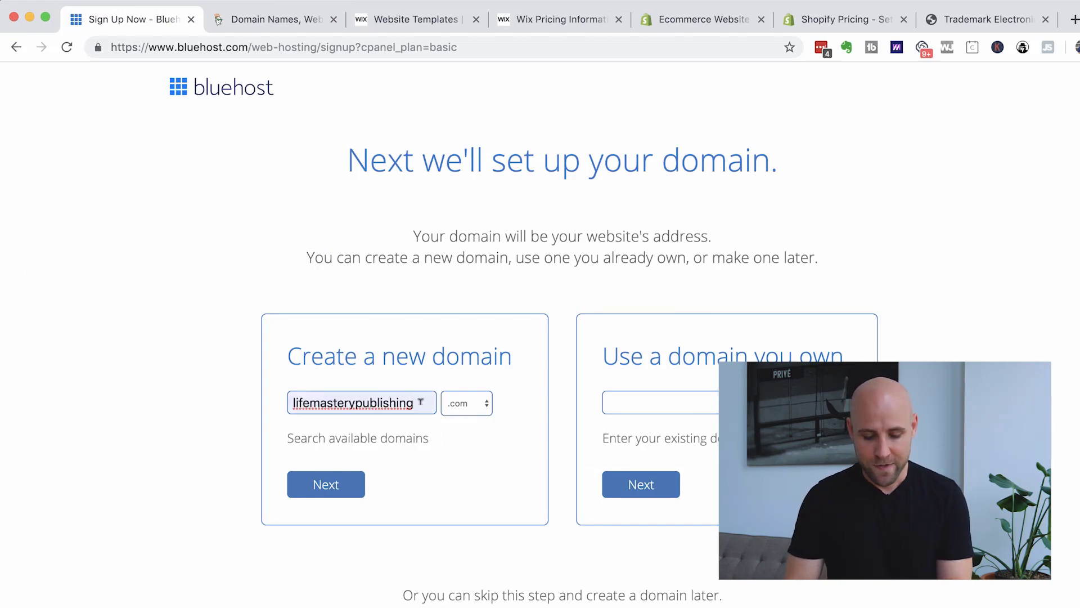
type("1")
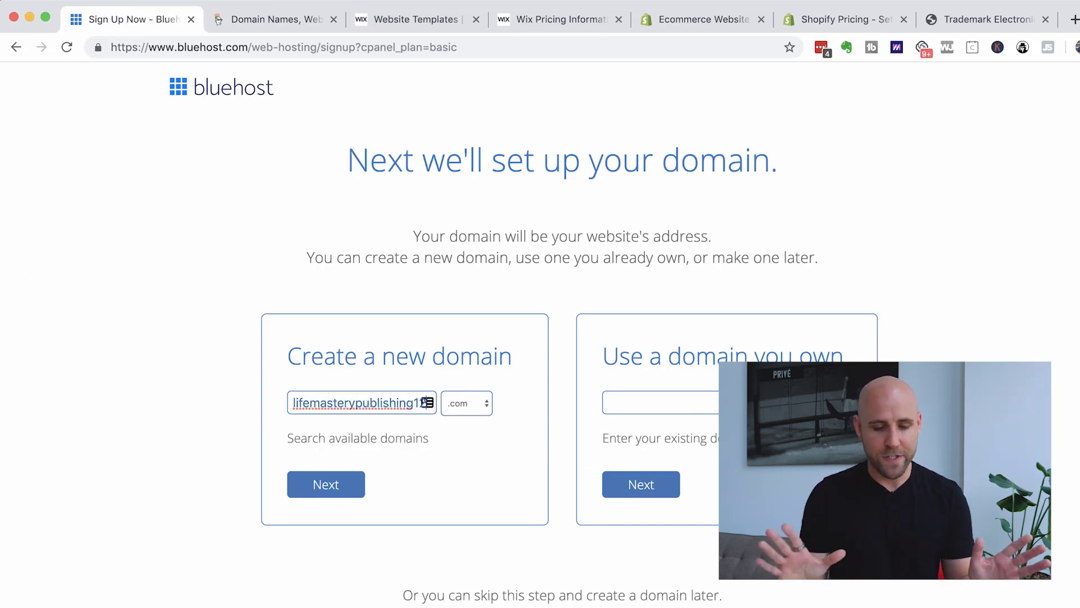
type("2")
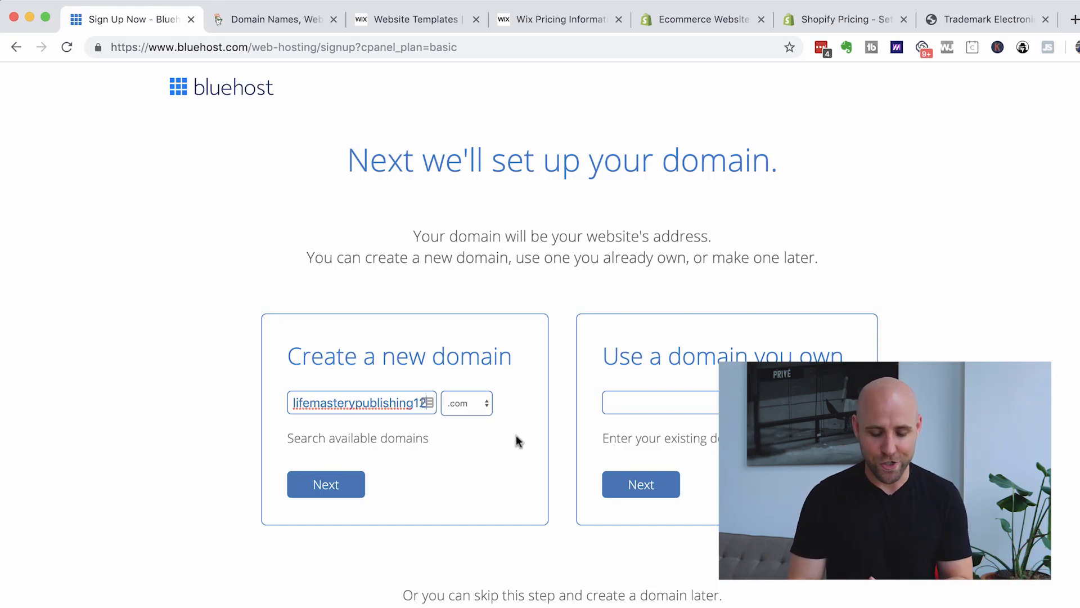
key("BackSpace")
key("BackSpace")
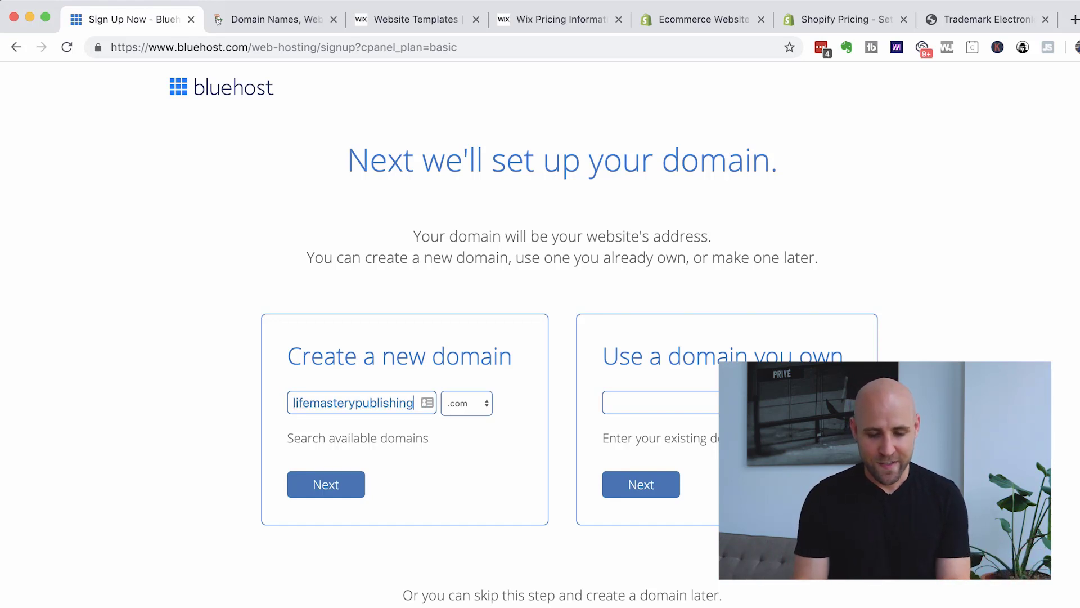
type("x")
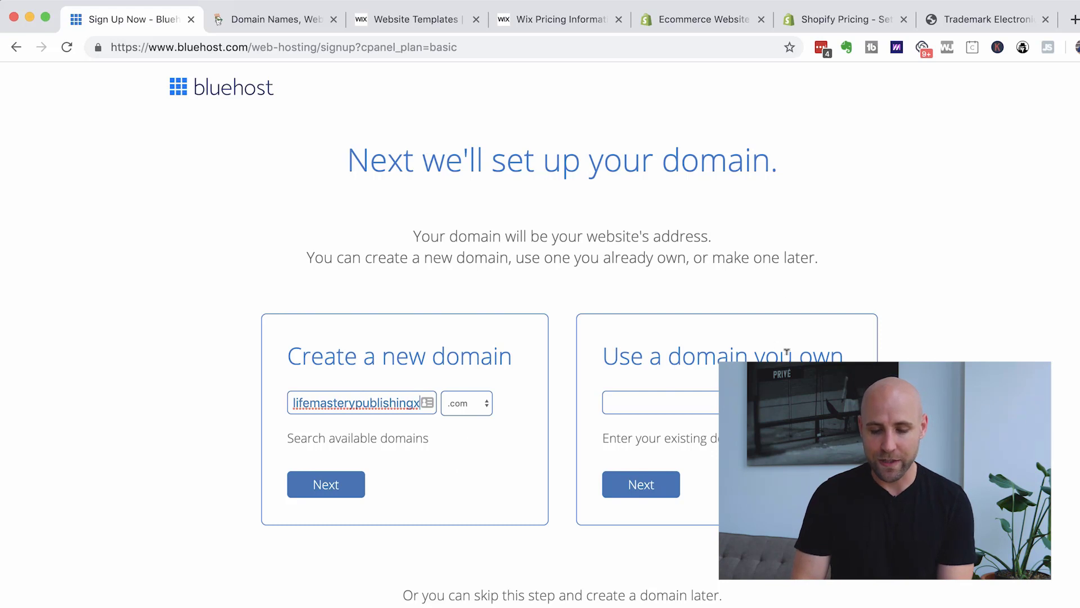
left_click(341, 485)
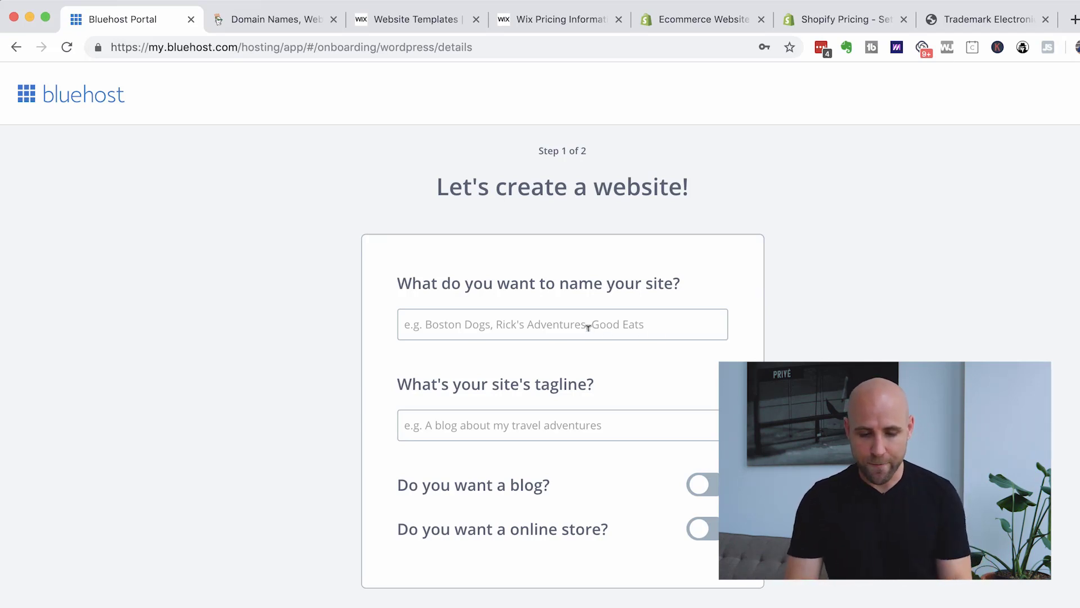
Step: Name the site Life Mastery Publishing and give it the tagline How To Publish Online
type("Life Mas")
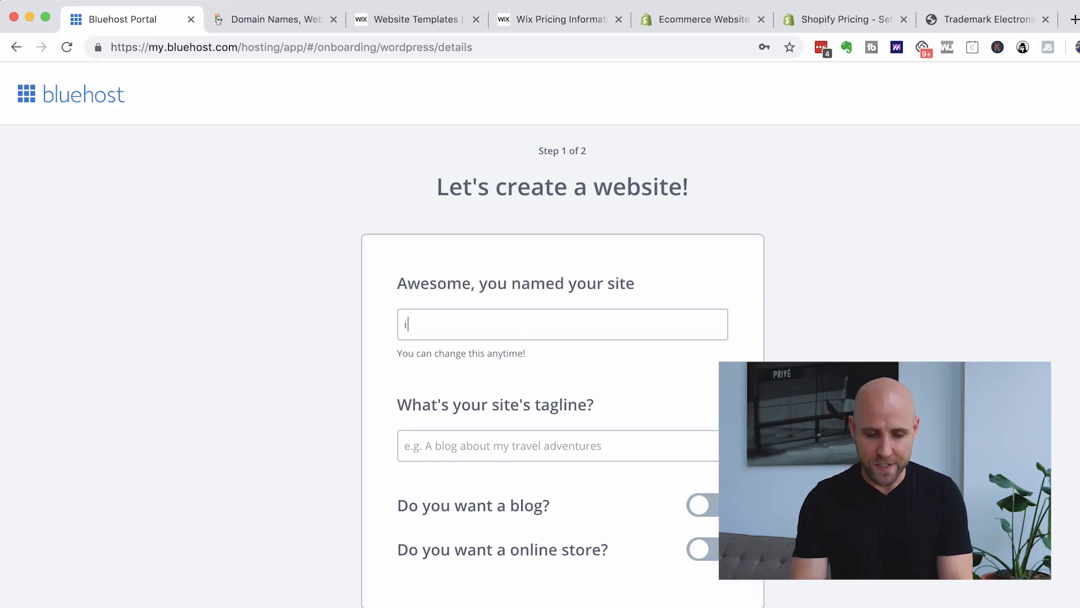
type("tery Publishing")
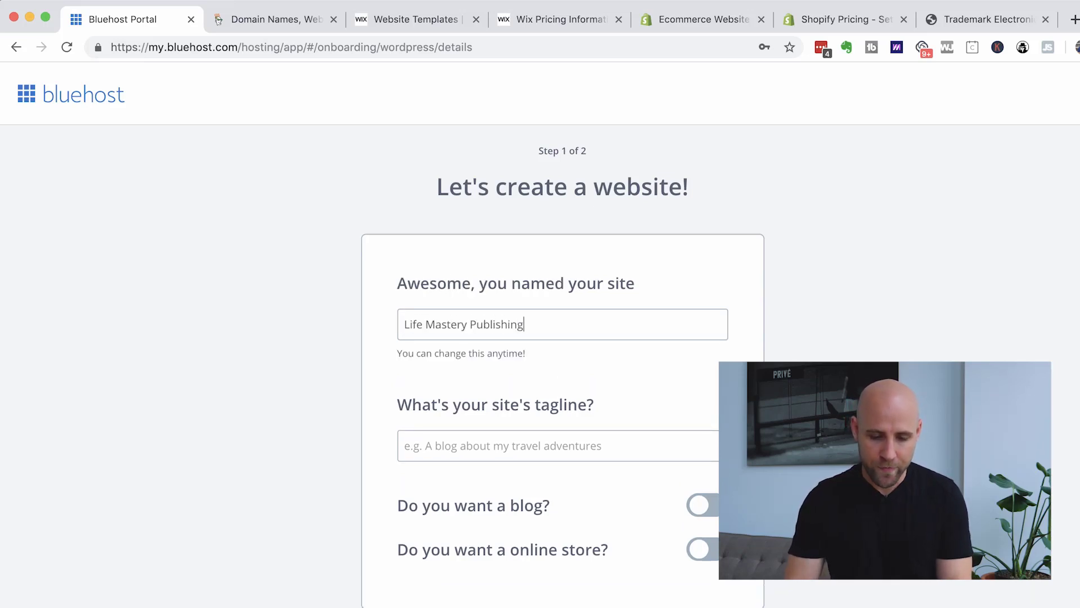
key("Tab")
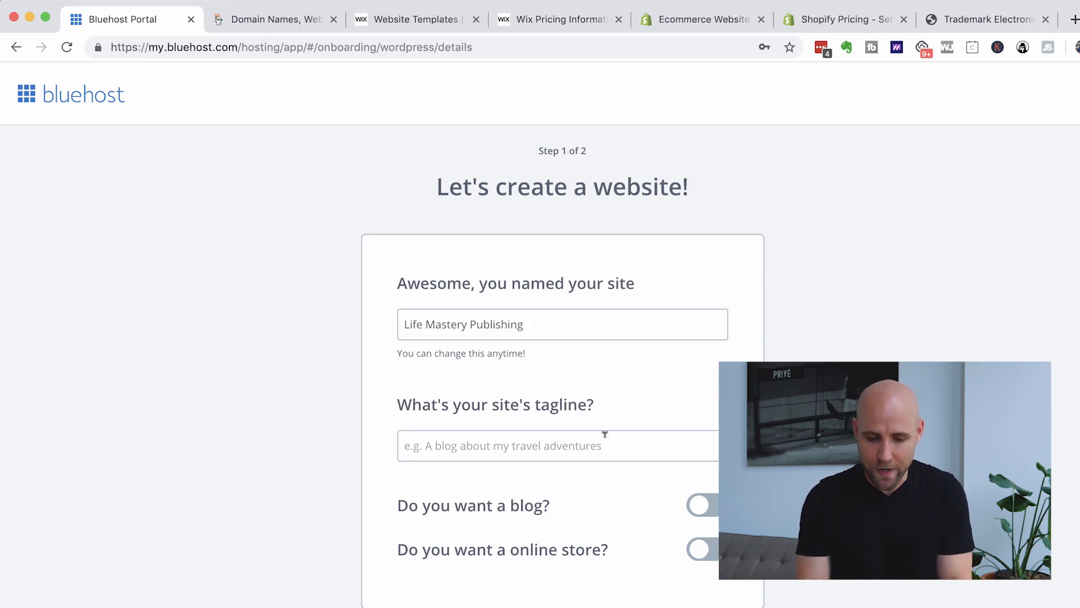
type("How To Publis")
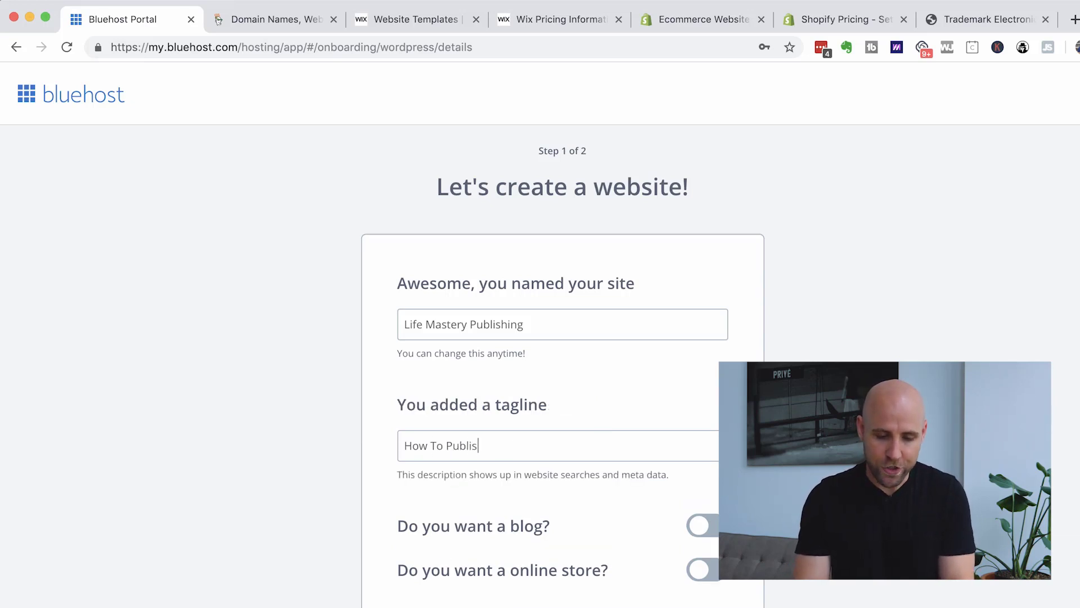
type("h Online")
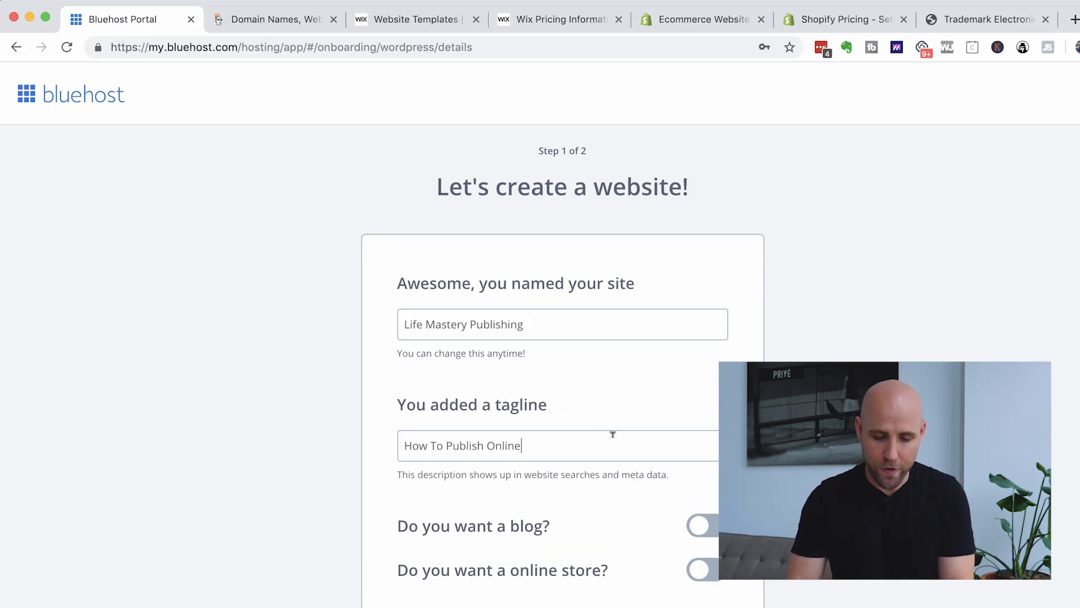
Step: Add a blog whose posts display on My home page, leave the online store off, and continue
left_click(700, 527)
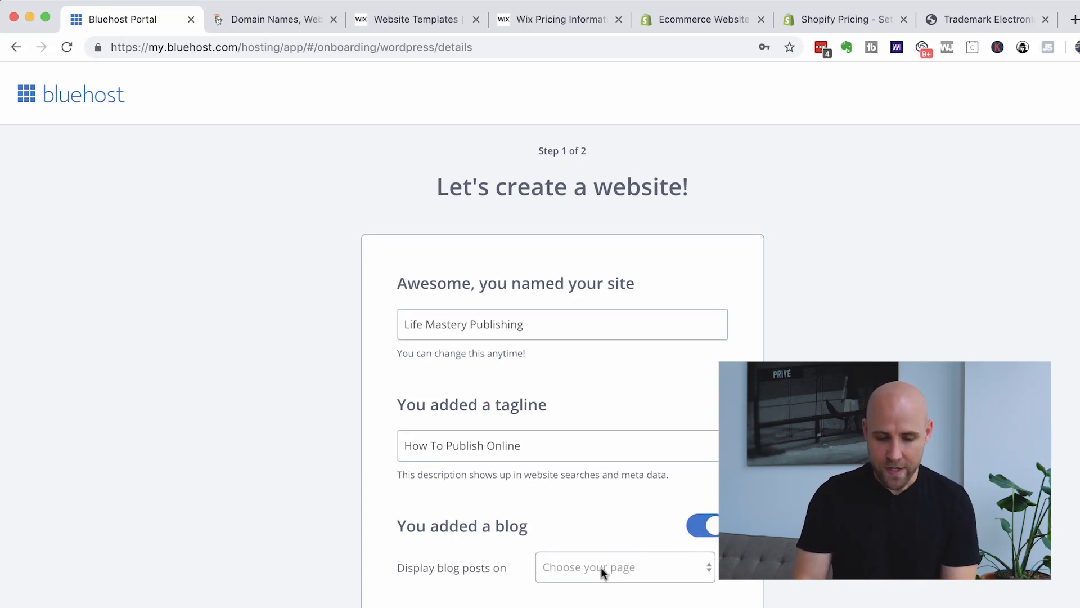
left_click(630, 564)
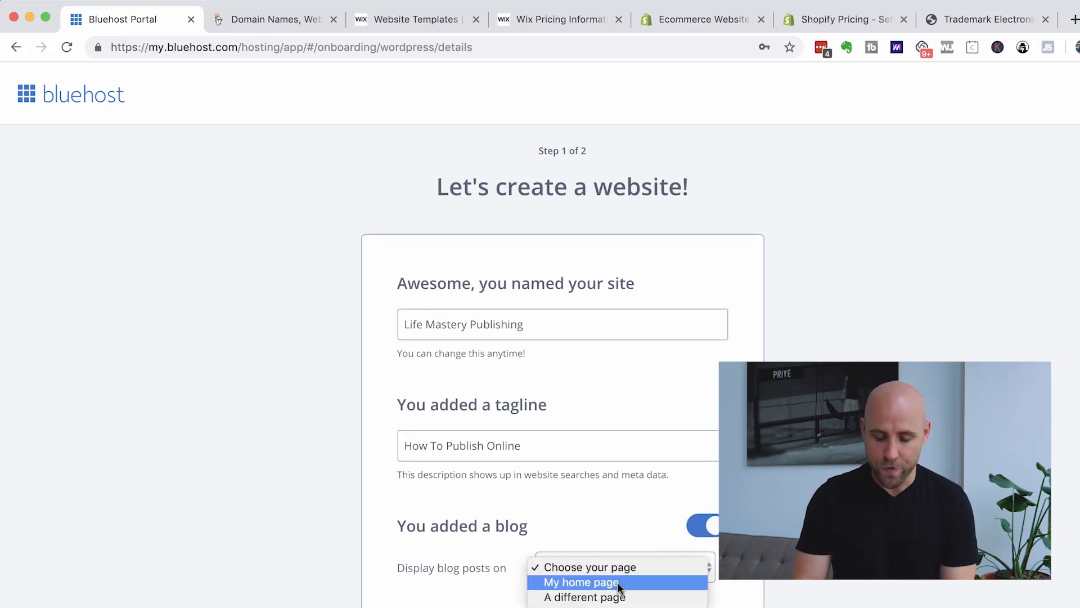
scroll(620, 539, "down", 5)
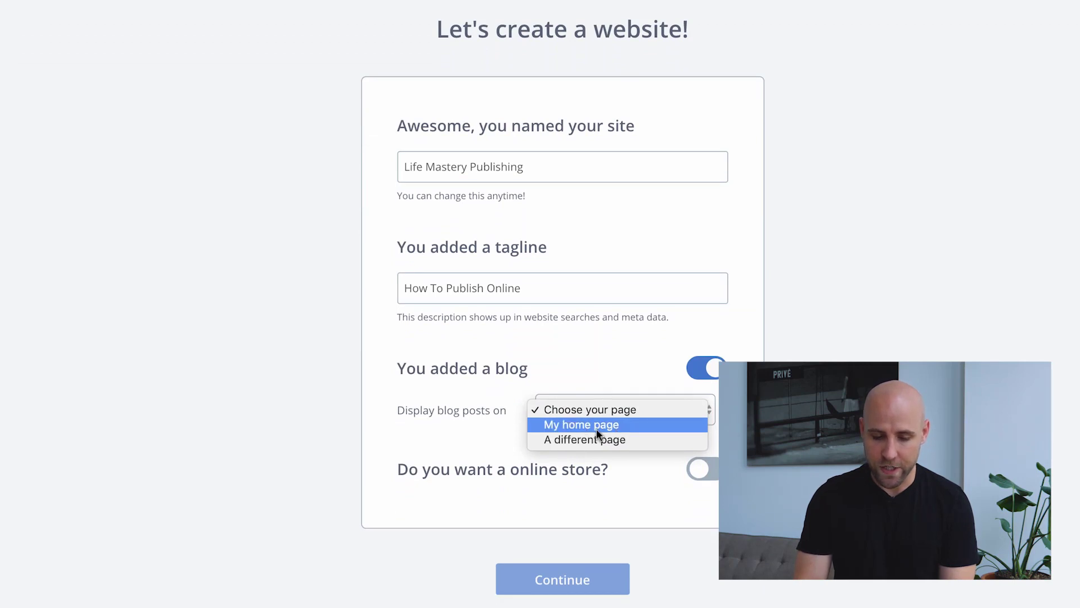
left_click(596, 429)
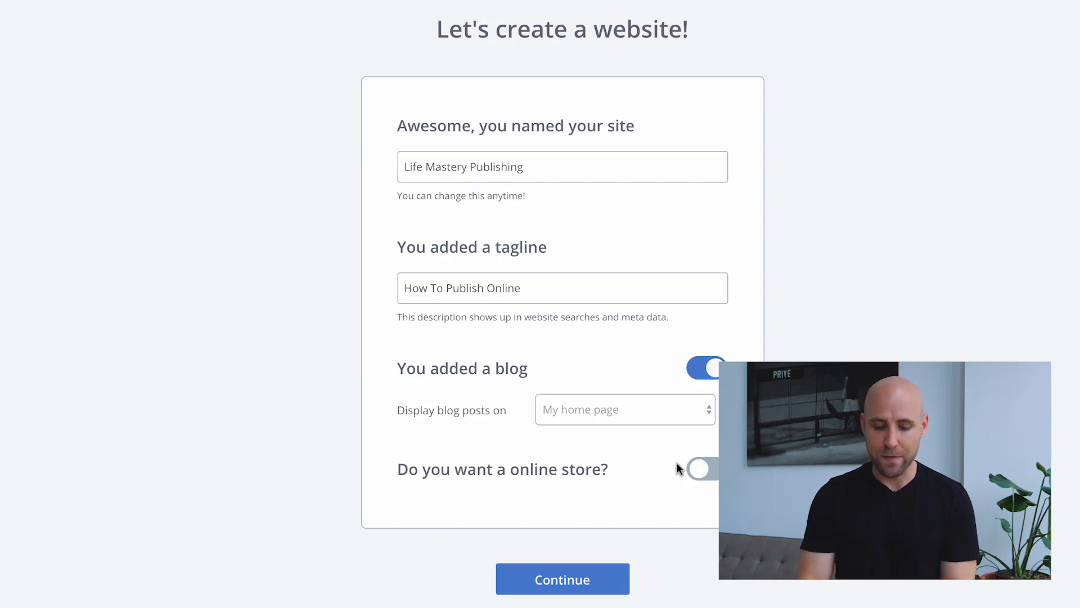
left_click(588, 588)
Step: Choose sharing ideas, photos, stories, or videos as the goal, set comfort to the third of four levels, and continue to theme selection
left_click(526, 192)
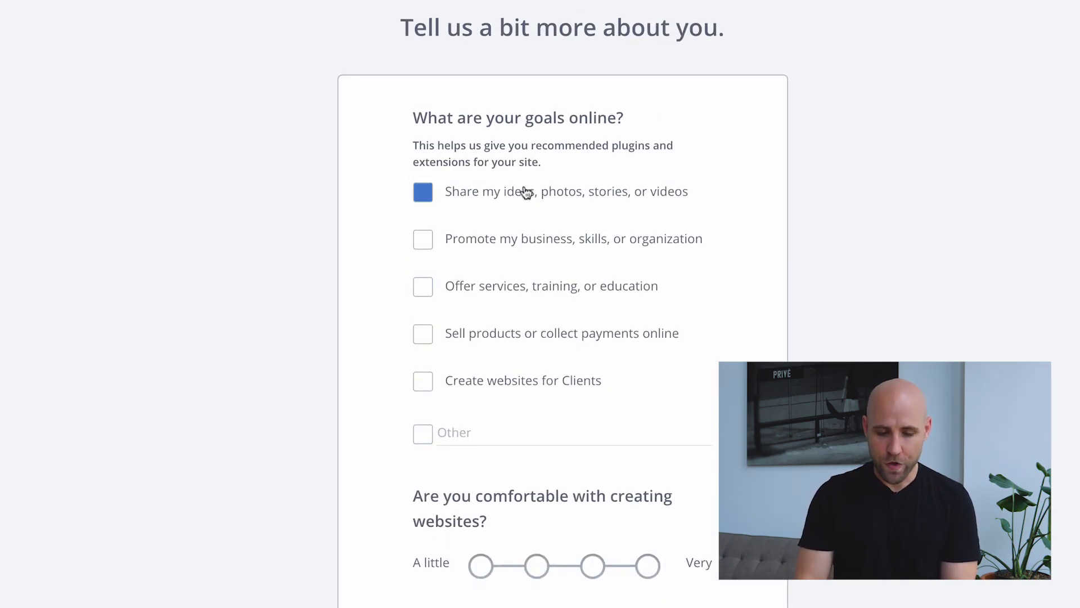
left_click(453, 193)
scroll(761, 262, "down", 2)
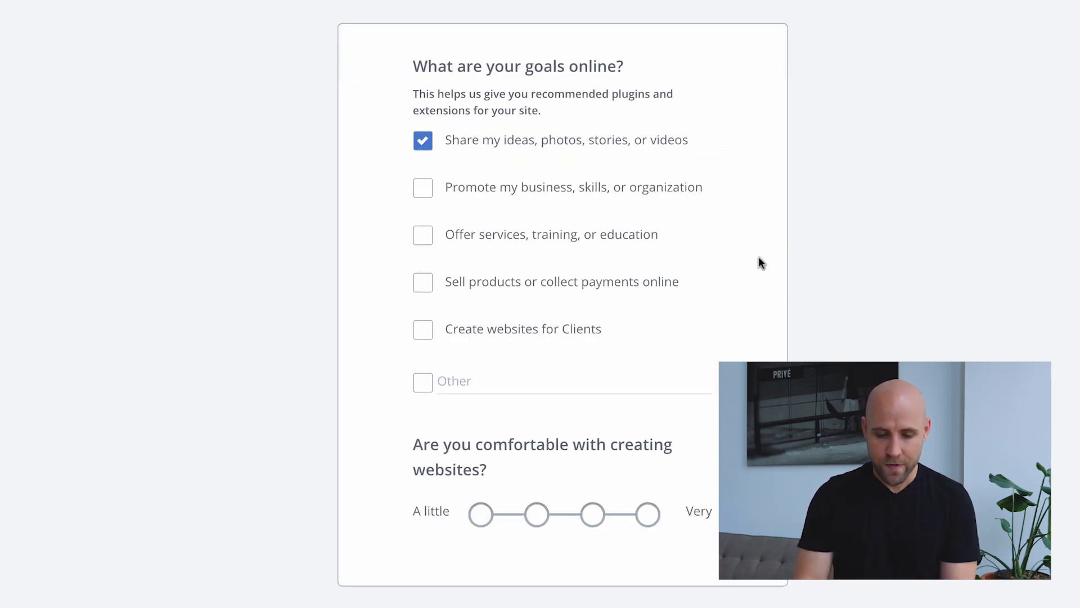
scroll(760, 262, "down", 2)
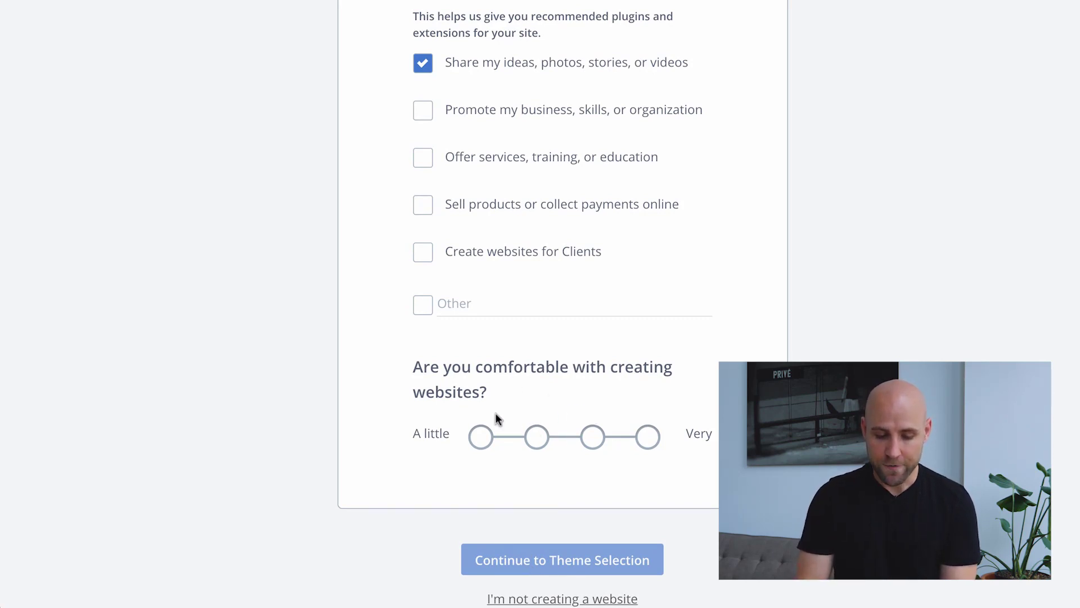
left_click(583, 447)
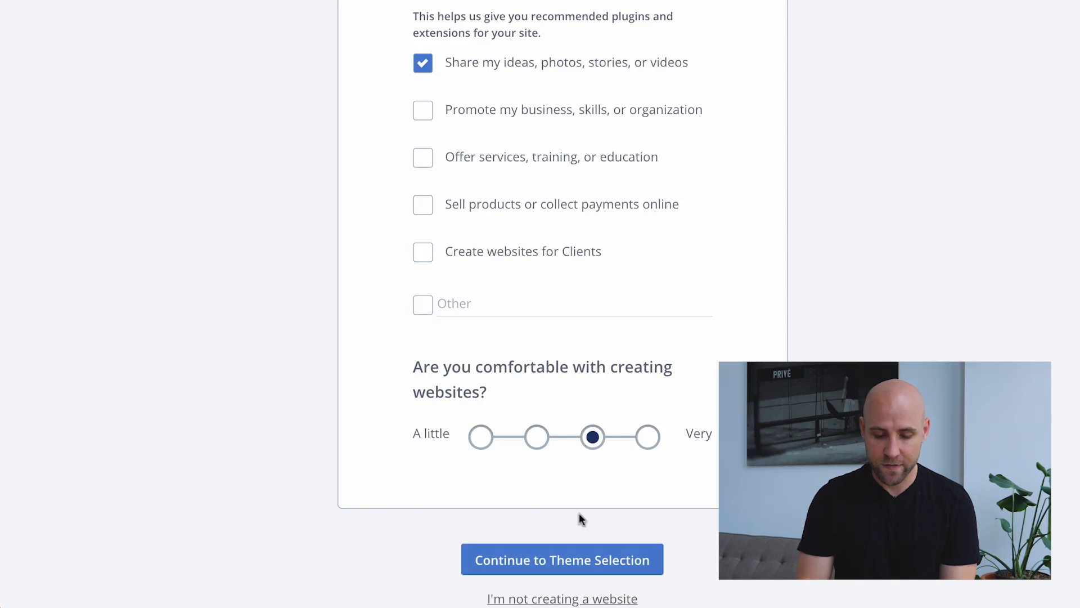
left_click(557, 559)
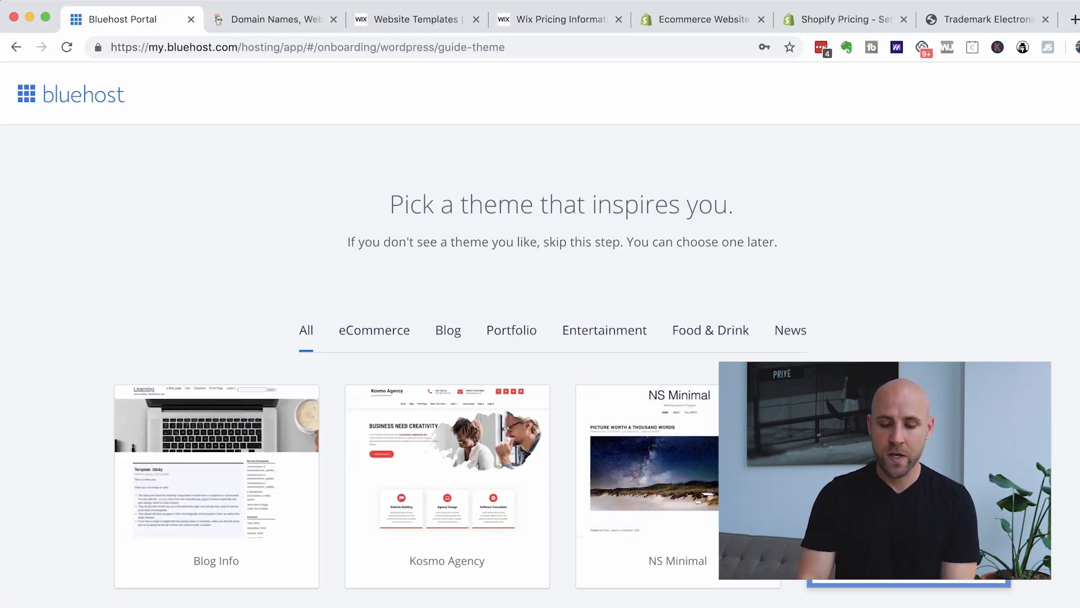
Step: Browse the offered themes and use the Blog Info theme for the site
scroll(1052, 413, "down", 3)
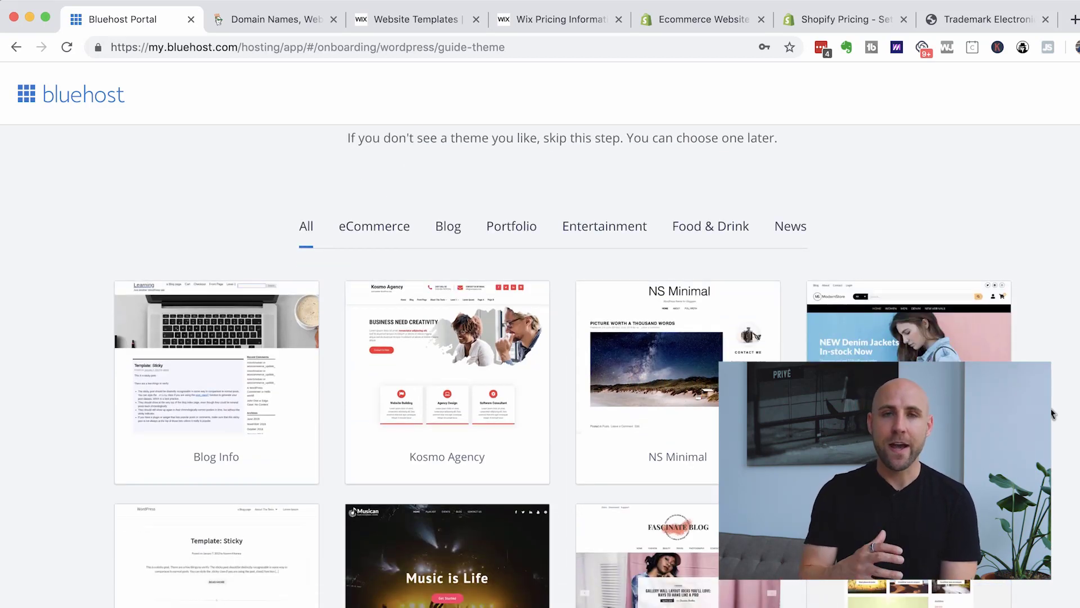
scroll(1052, 414, "down", 1)
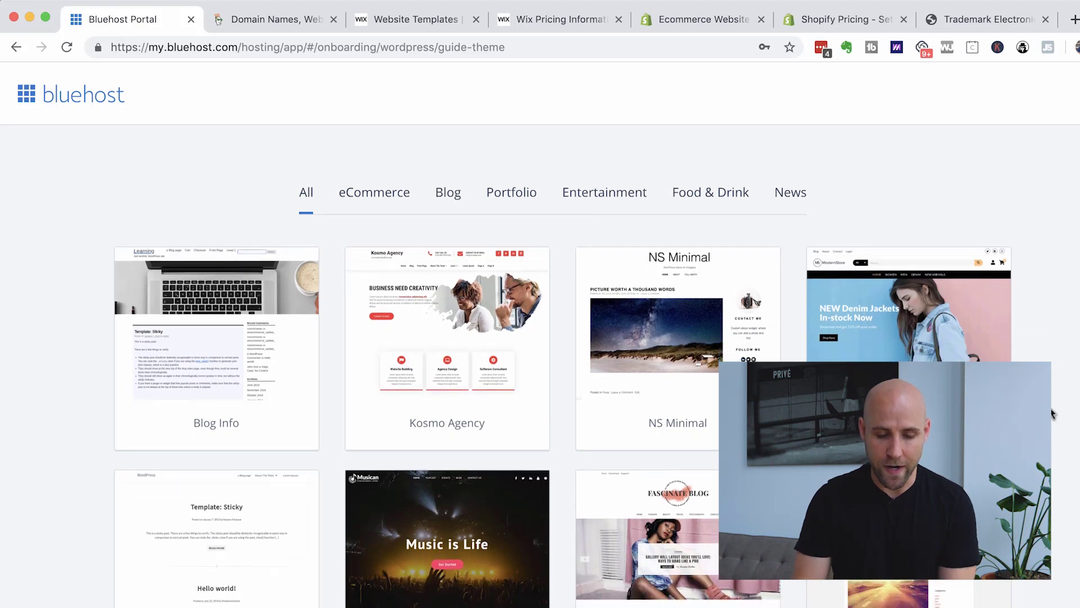
mouse_move(388, 320)
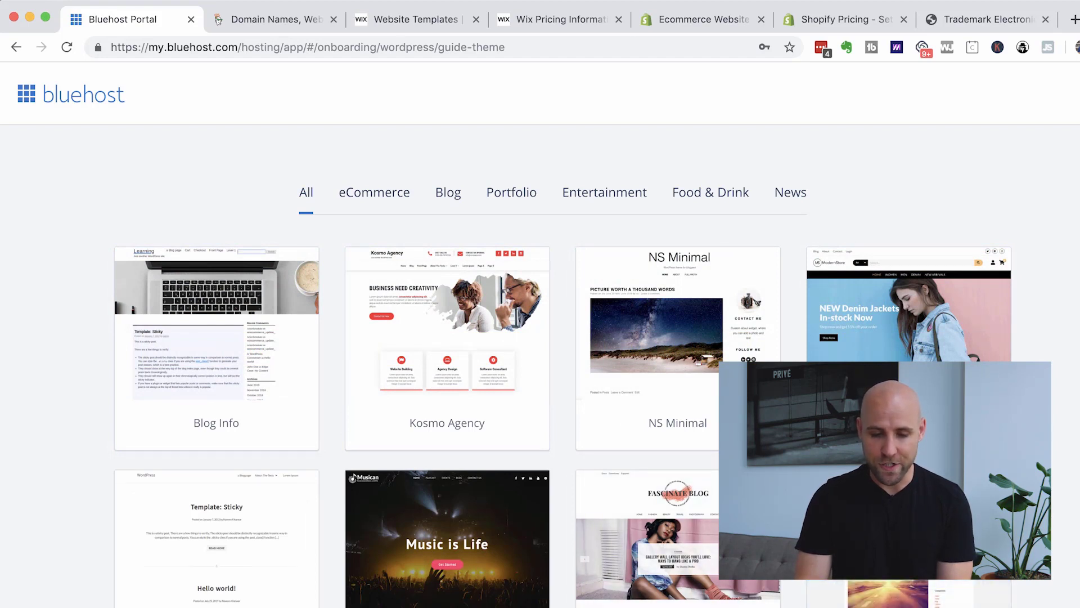
scroll(534, 422, "up", 2)
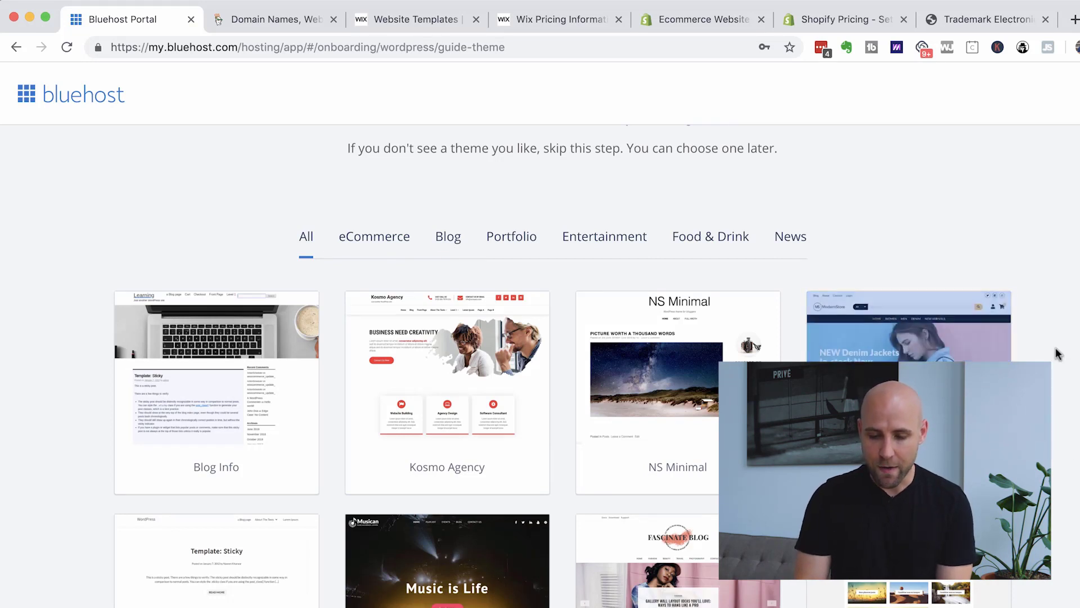
scroll(1048, 596, "down", 2)
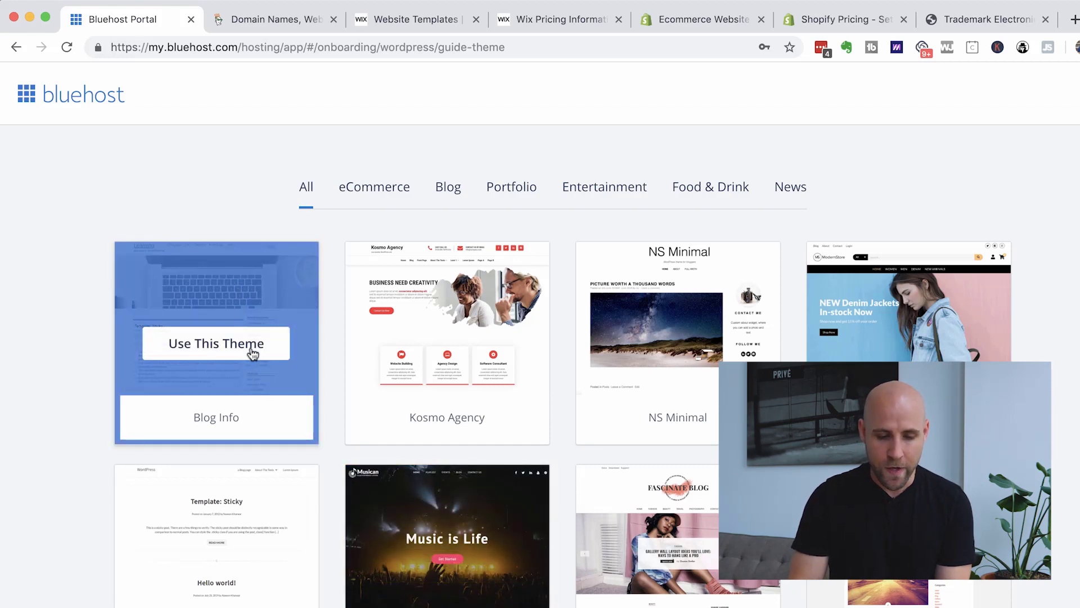
left_click(252, 354)
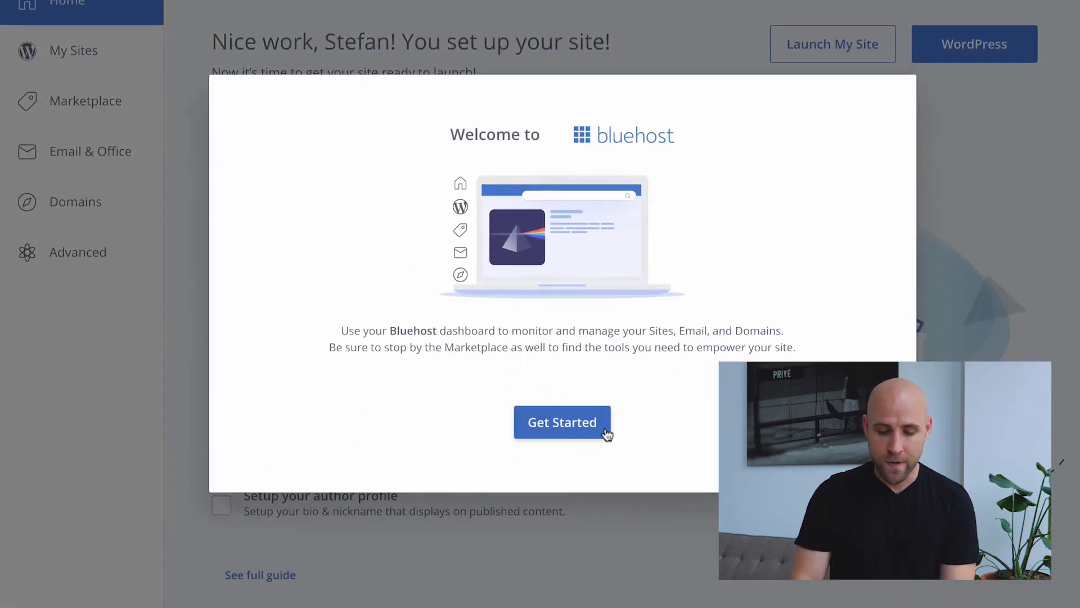
Step: Dismiss the welcome message and turn off domain privacy at no charge, declining the free trial
left_click(597, 396)
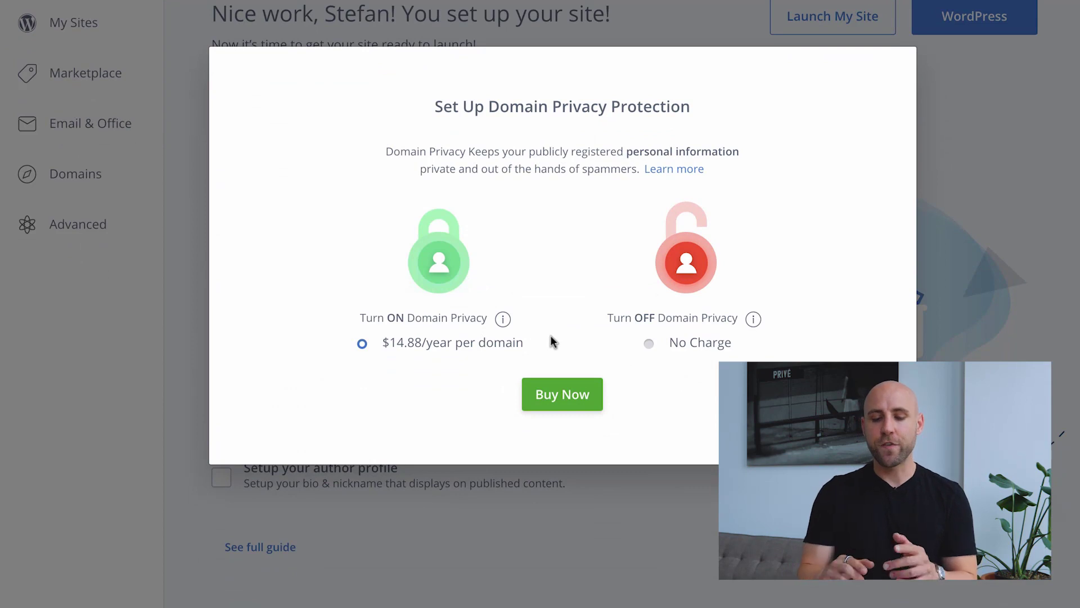
left_click(649, 344)
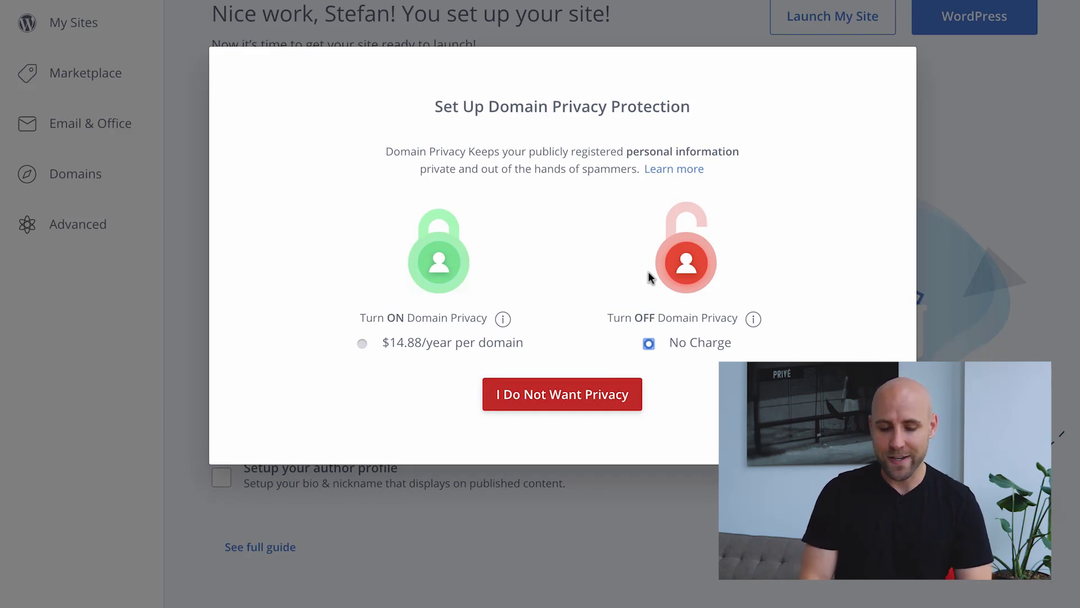
left_click(573, 398)
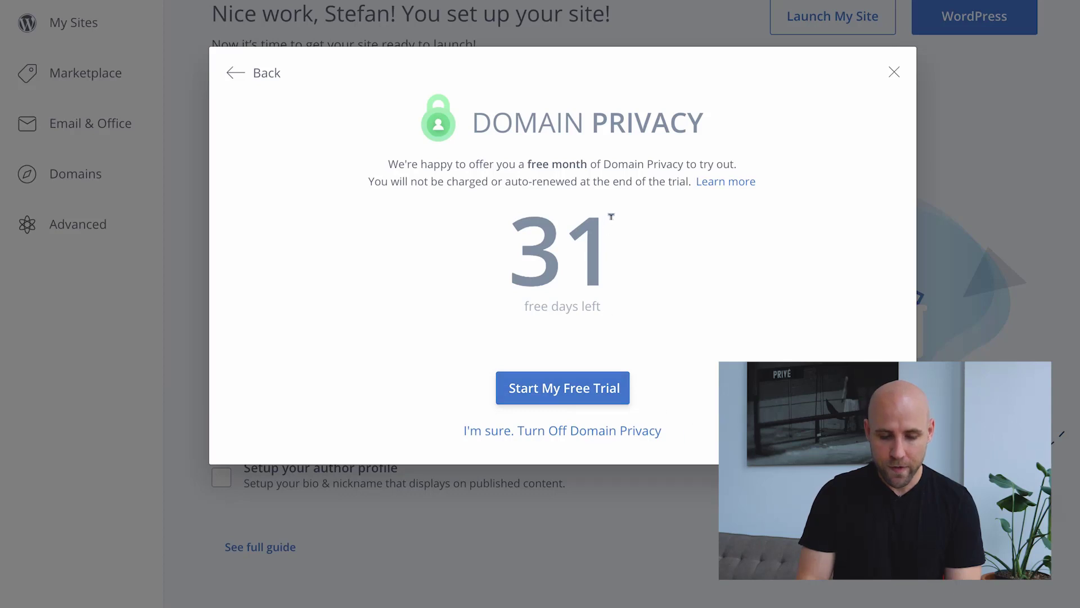
left_click(581, 438)
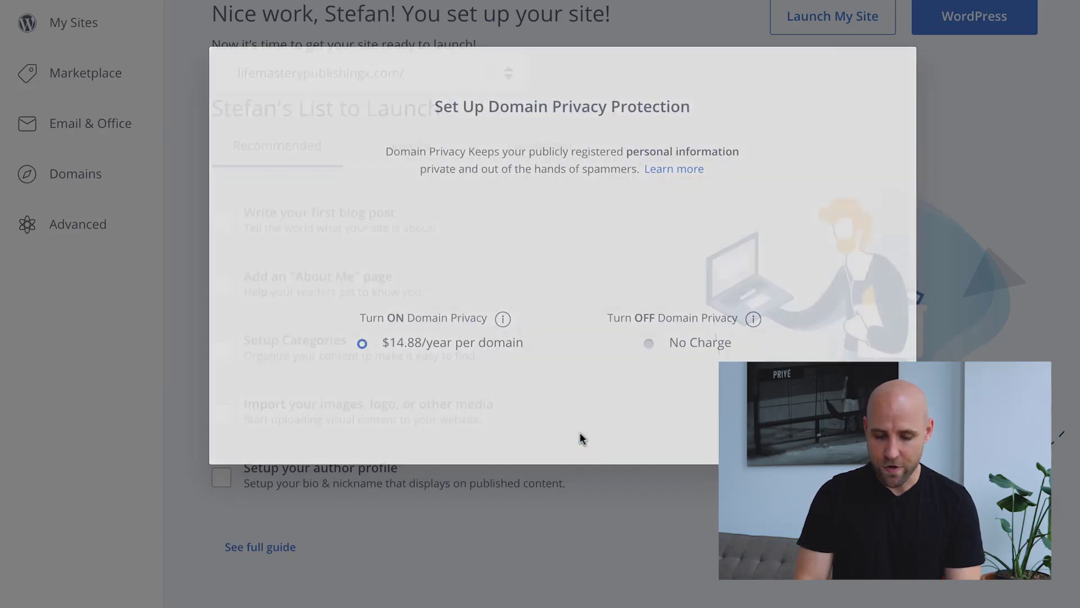
Step: Review the recommended launch tasks for the new site on the dashboard home page
scroll(602, 385, "up", 2)
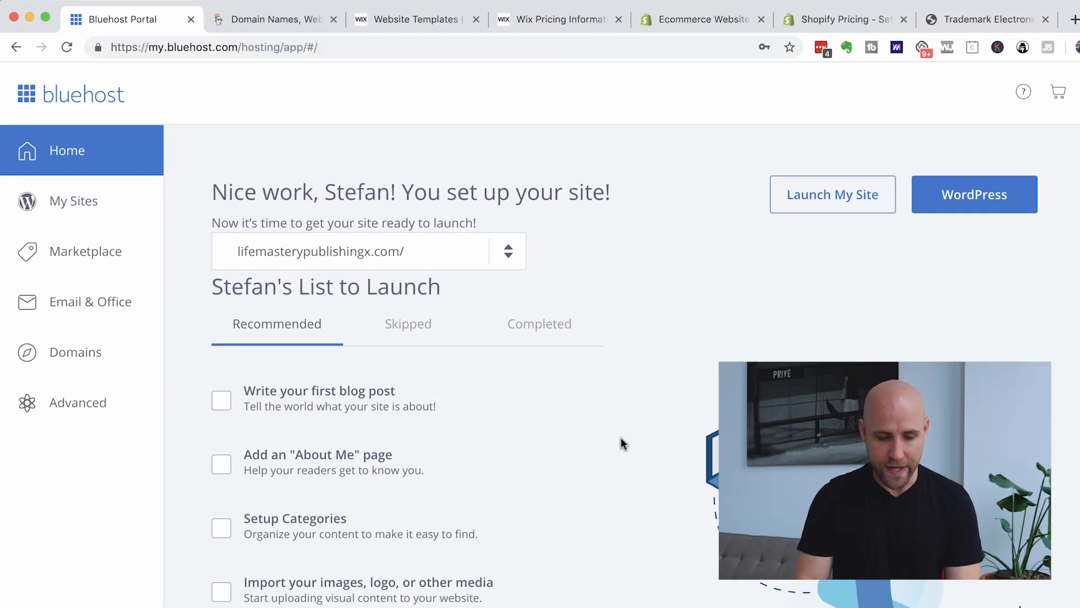
scroll(612, 399, "down", 1)
scroll(611, 472, "down", 3)
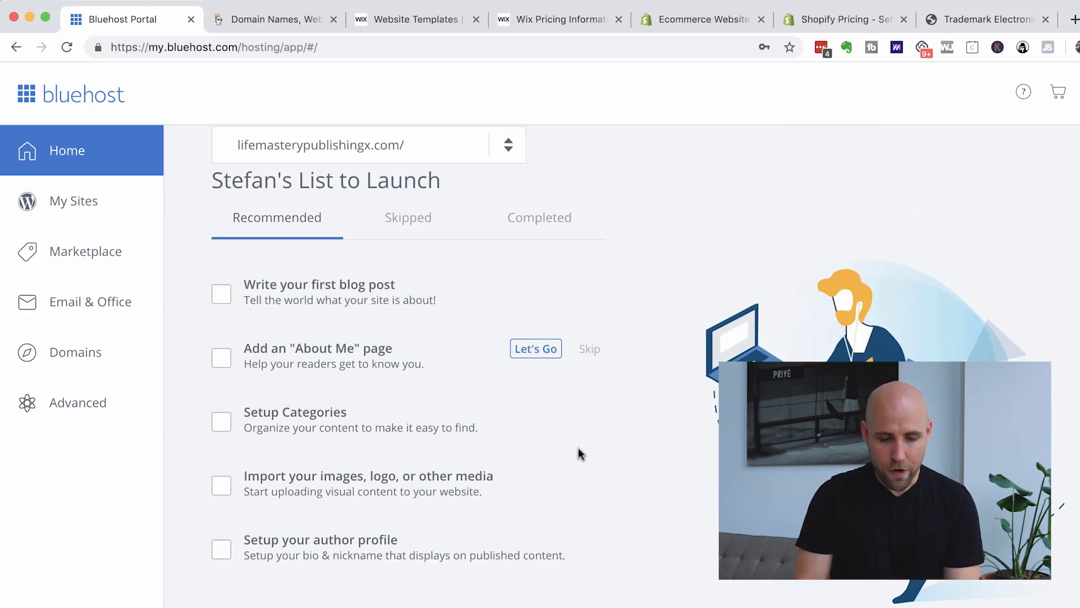
mouse_move(567, 541)
scroll(566, 542, "up", 4)
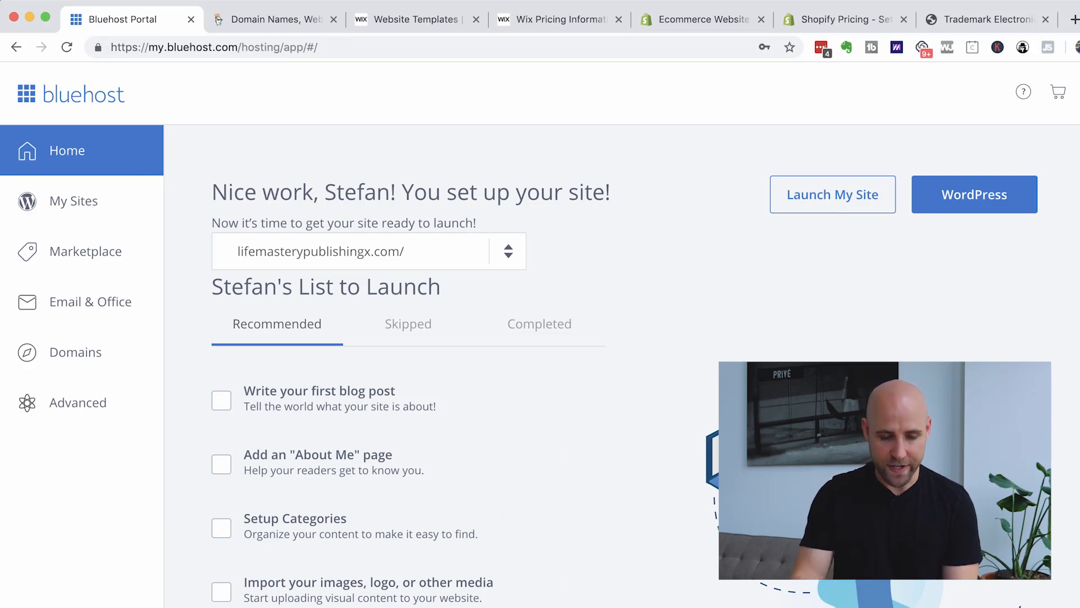
Step: Launch the site anyway without completing the recommended tasks, and open the live site
scroll(394, 366, "down", 4)
scroll(313, 463, "up", 3)
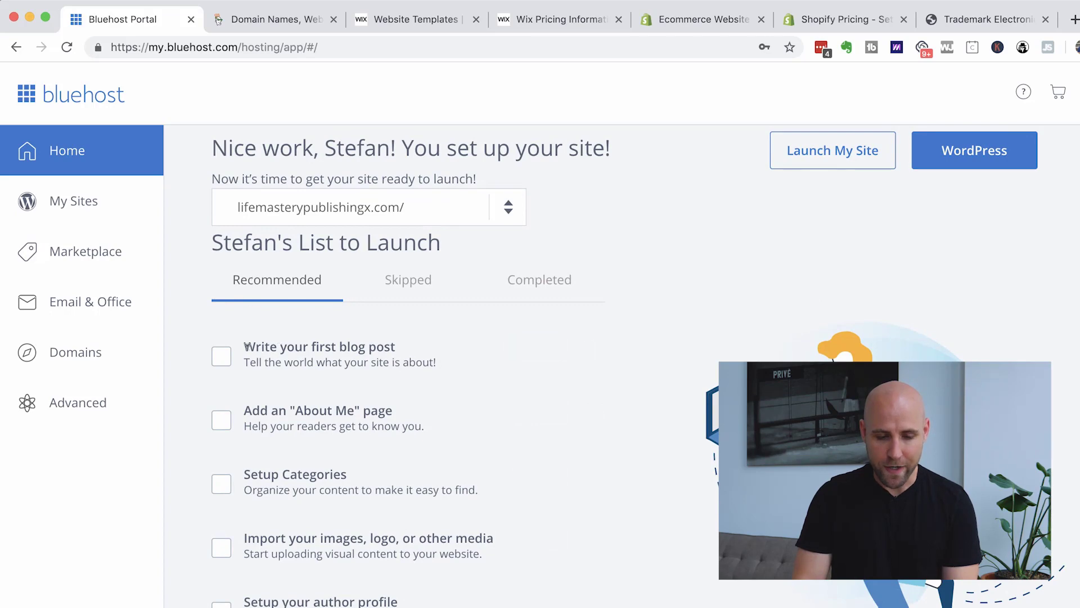
scroll(559, 362, "down", 5)
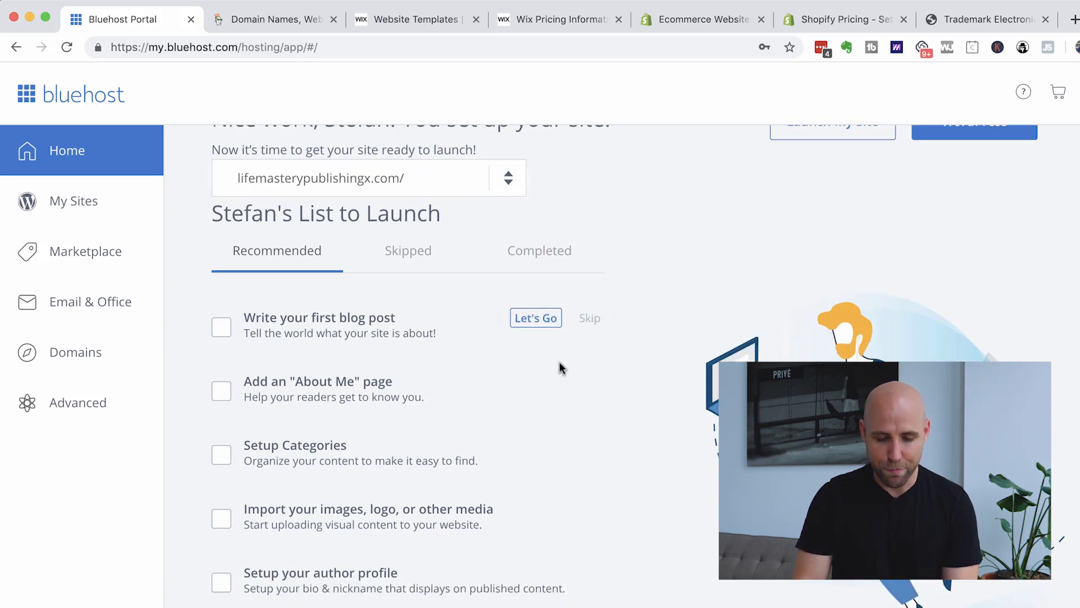
scroll(622, 383, "up", 6)
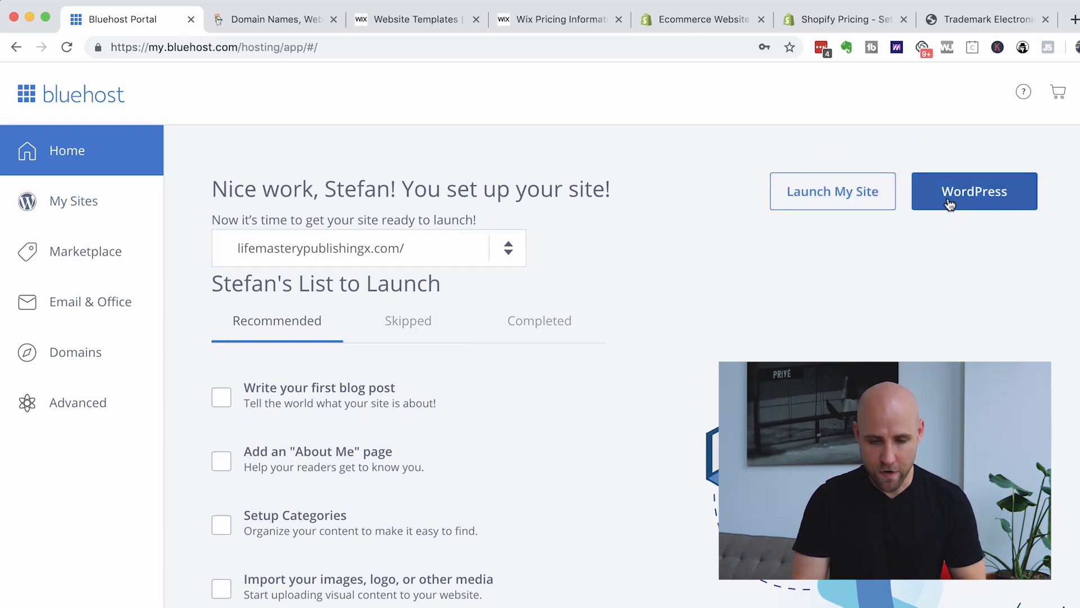
left_click(876, 201)
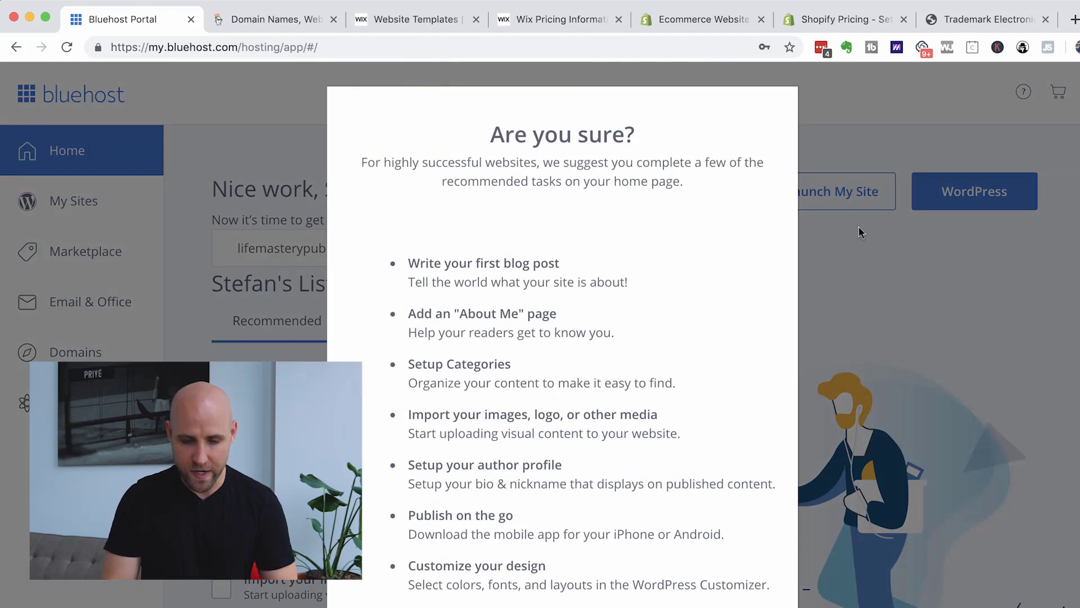
scroll(755, 420, "down", 3)
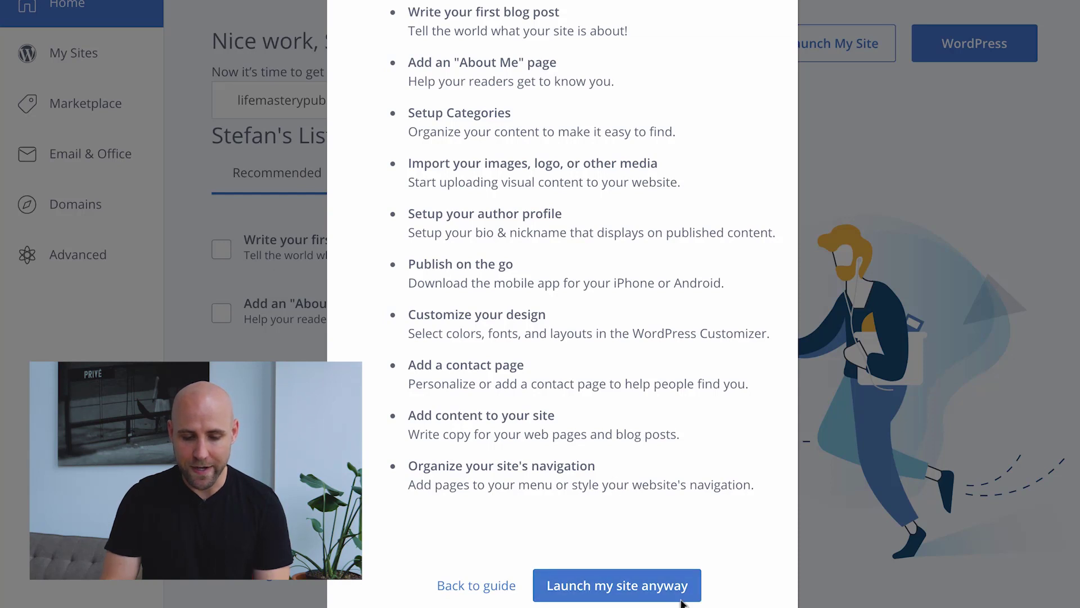
left_click(632, 582)
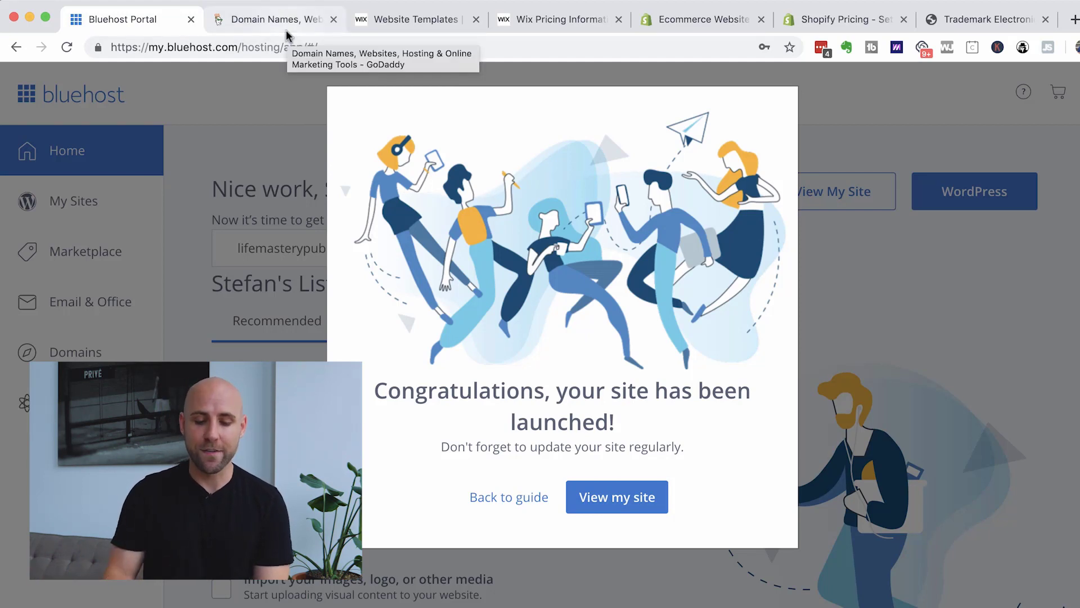
left_click(632, 502)
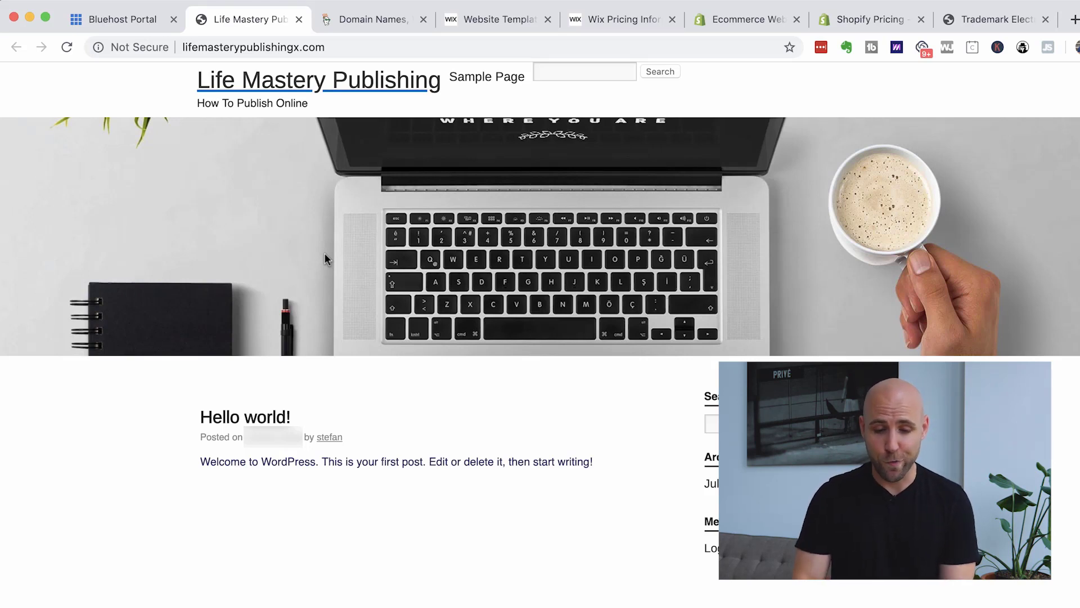
Step: Open the site's WordPress admin dashboard from the Bluehost portal and dismiss the OptinMonster promotion
left_click(135, 21)
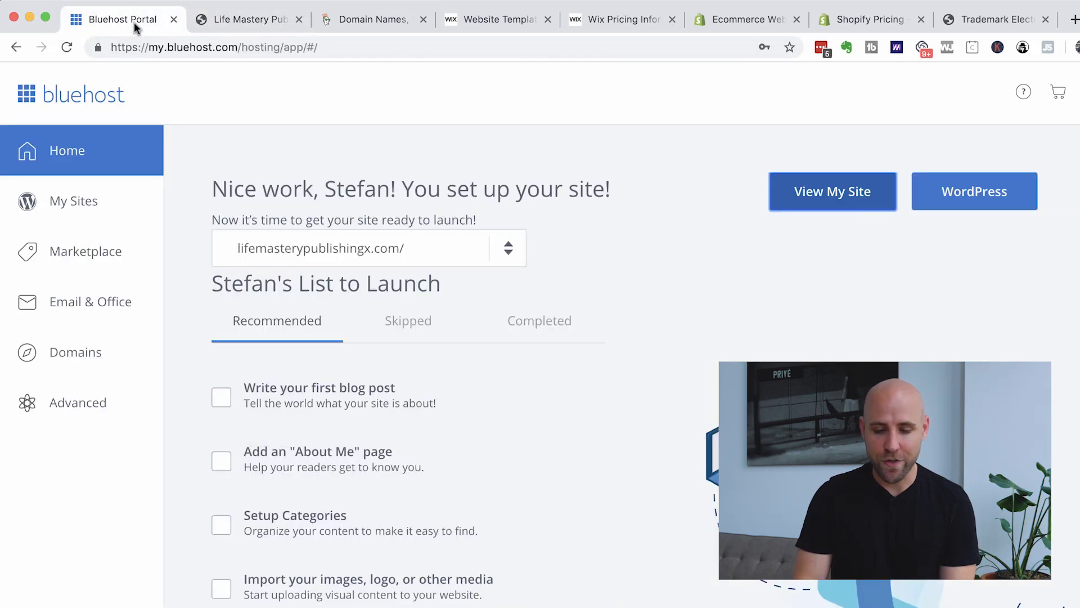
left_click(1008, 212)
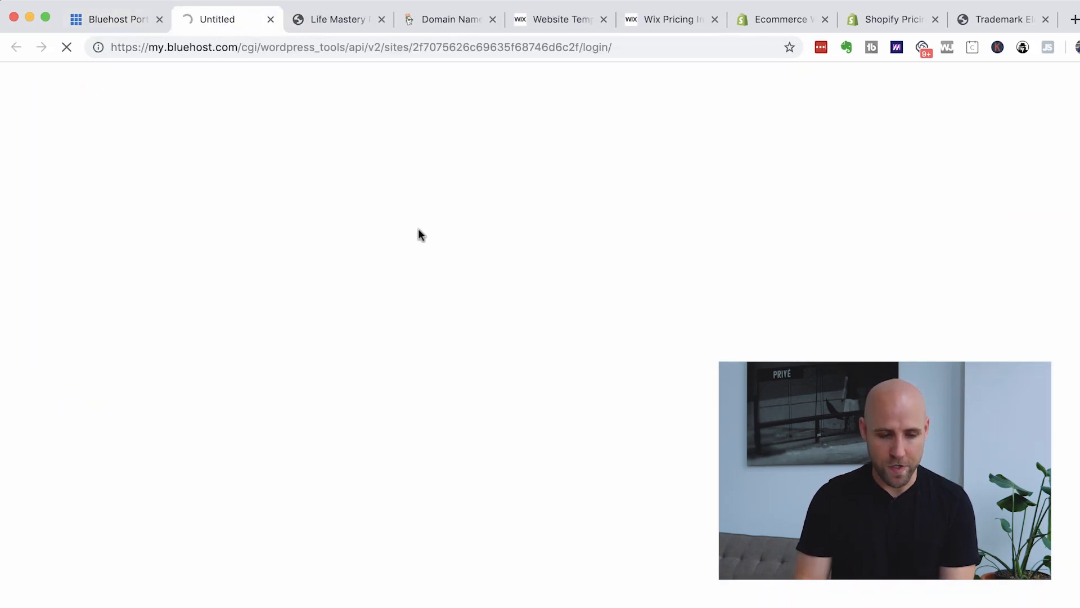
left_click(106, 19)
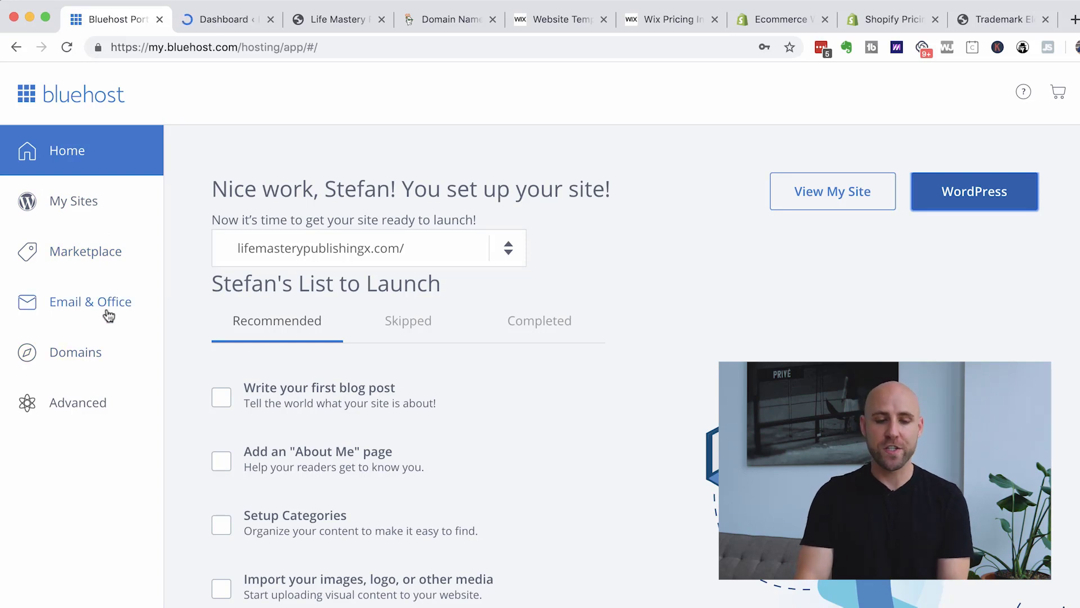
left_click(316, 20)
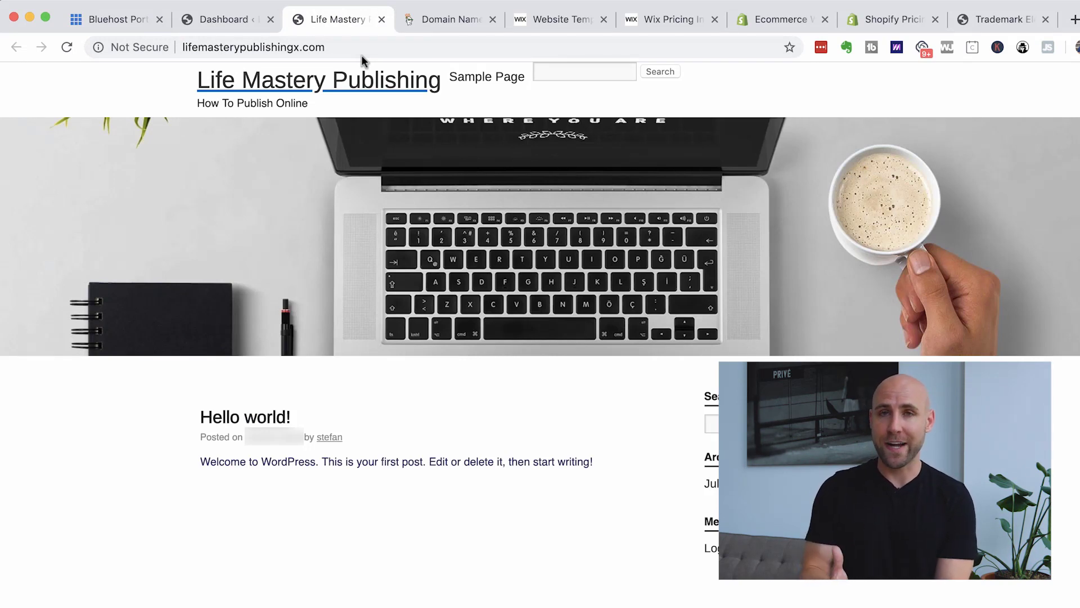
left_click(76, 19)
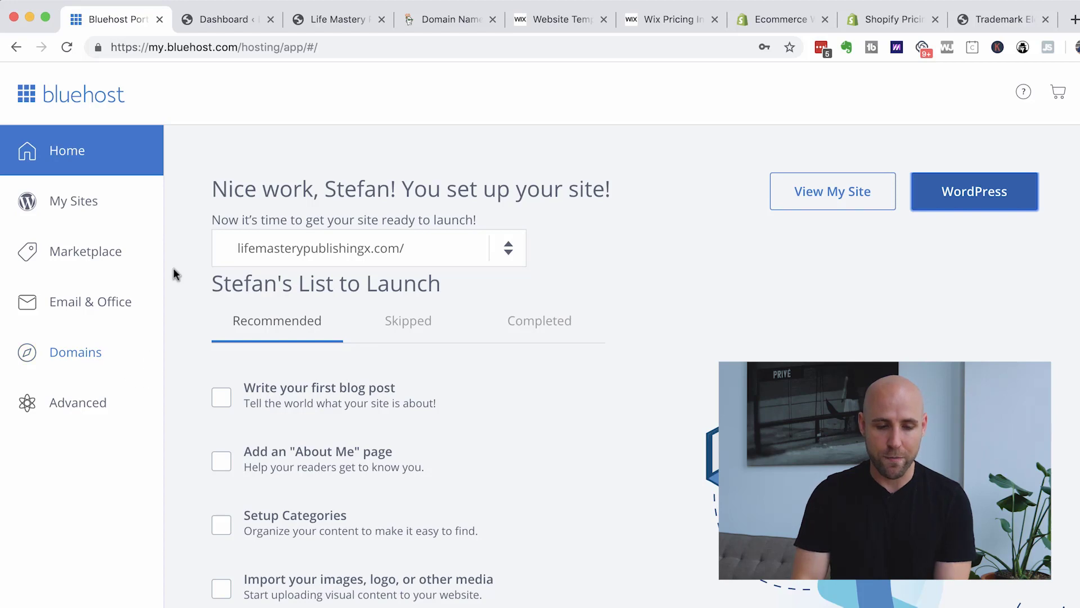
left_click(213, 28)
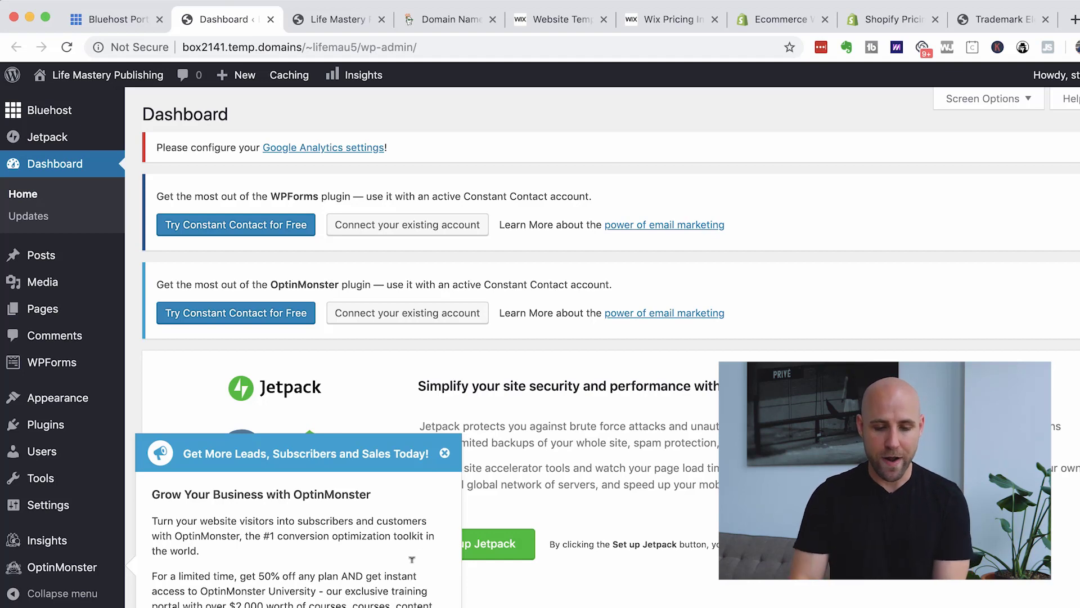
left_click(445, 453)
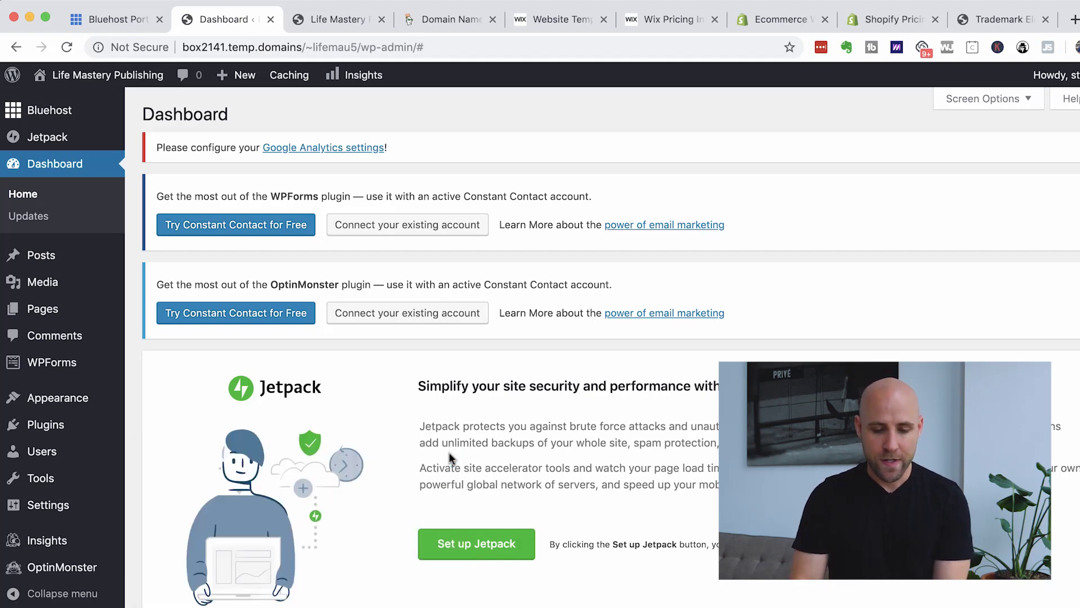
Step: Open the list of all posts in the WordPress admin, and view the "Hello world!" post on the live site
left_click(318, 20)
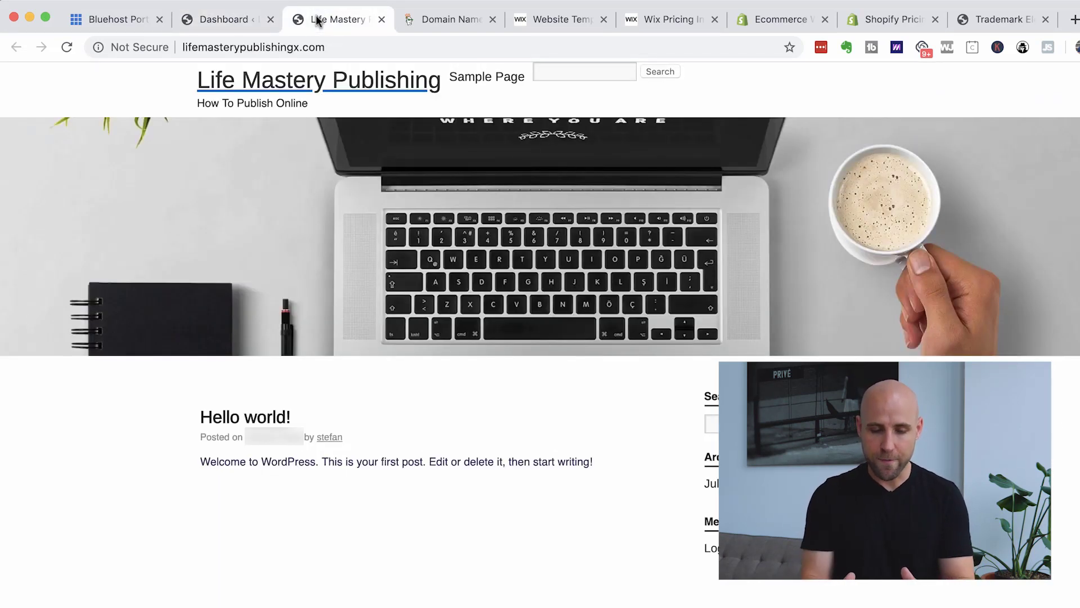
left_click(243, 22)
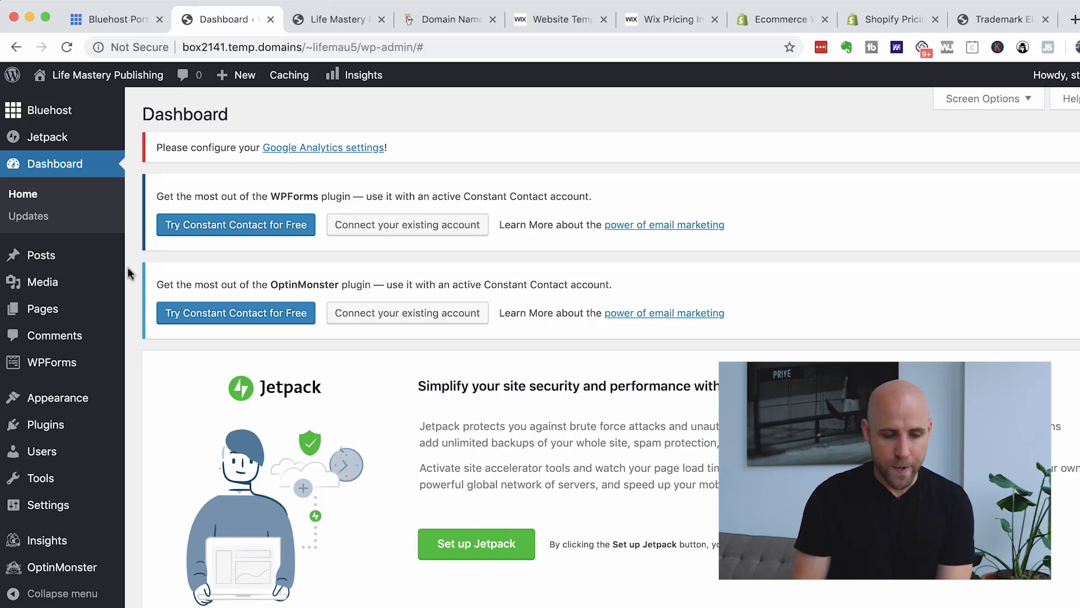
mouse_move(70, 263)
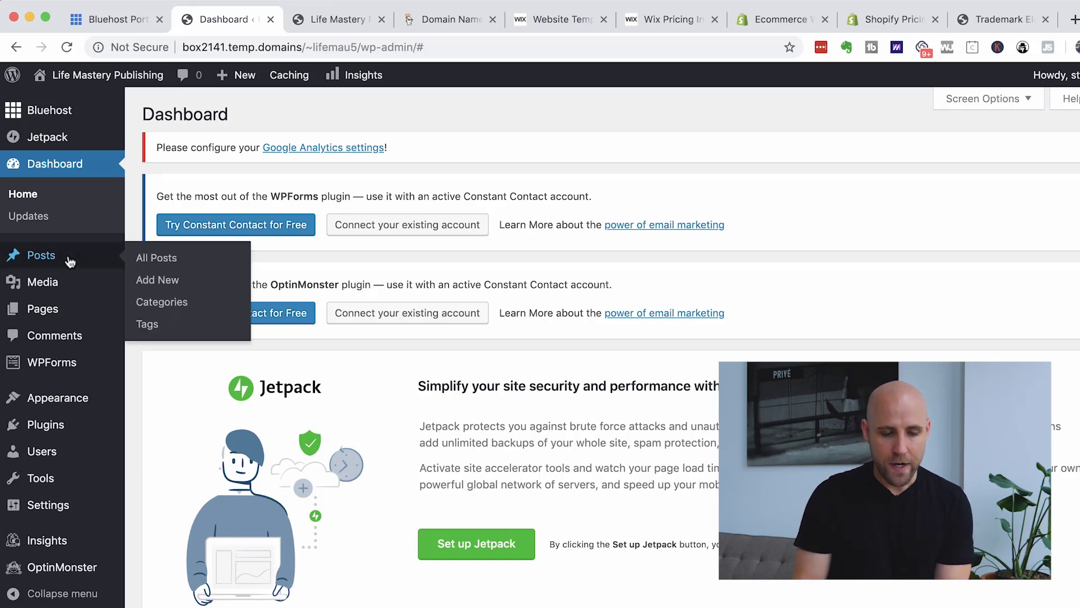
left_click(163, 260)
left_click(354, 20)
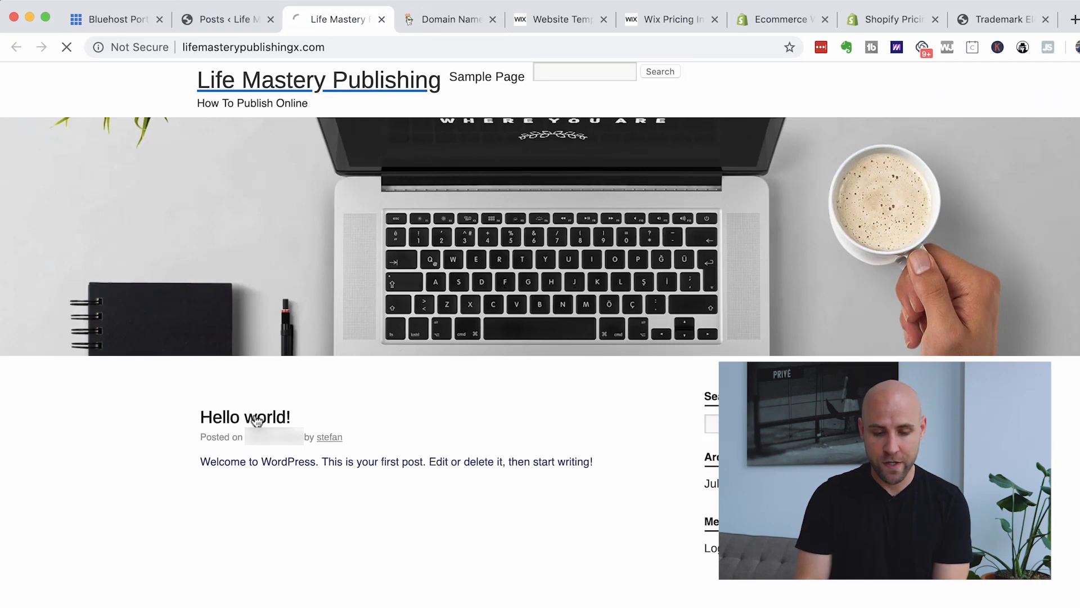
scroll(195, 509, "down", 2)
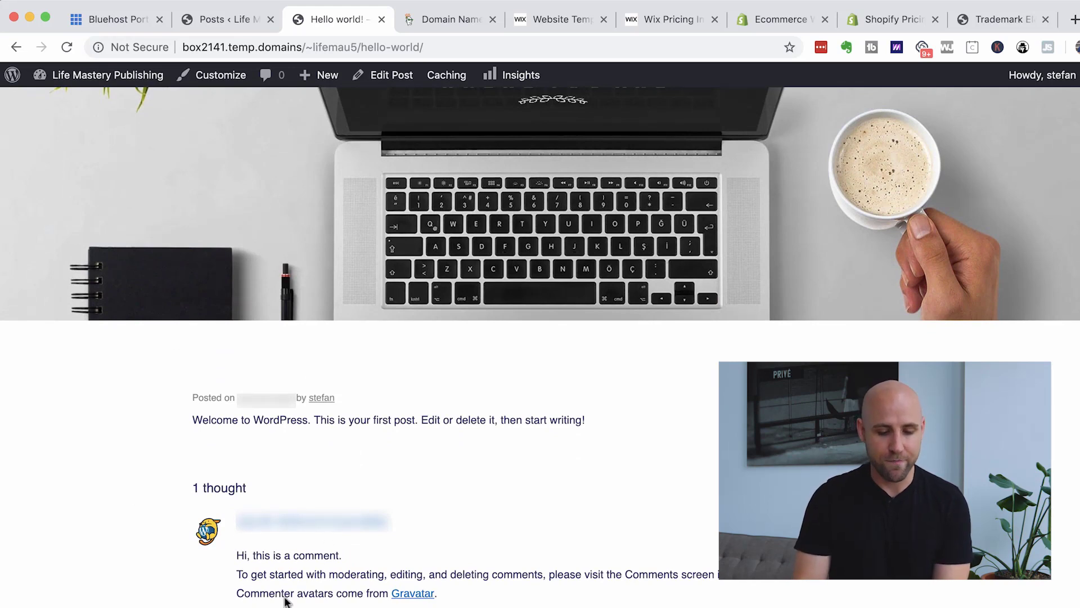
Step: Open the "Hello world!" post for editing from the posts list and dismiss the block editor's welcome tip
left_click(212, 22)
mouse_move(270, 480)
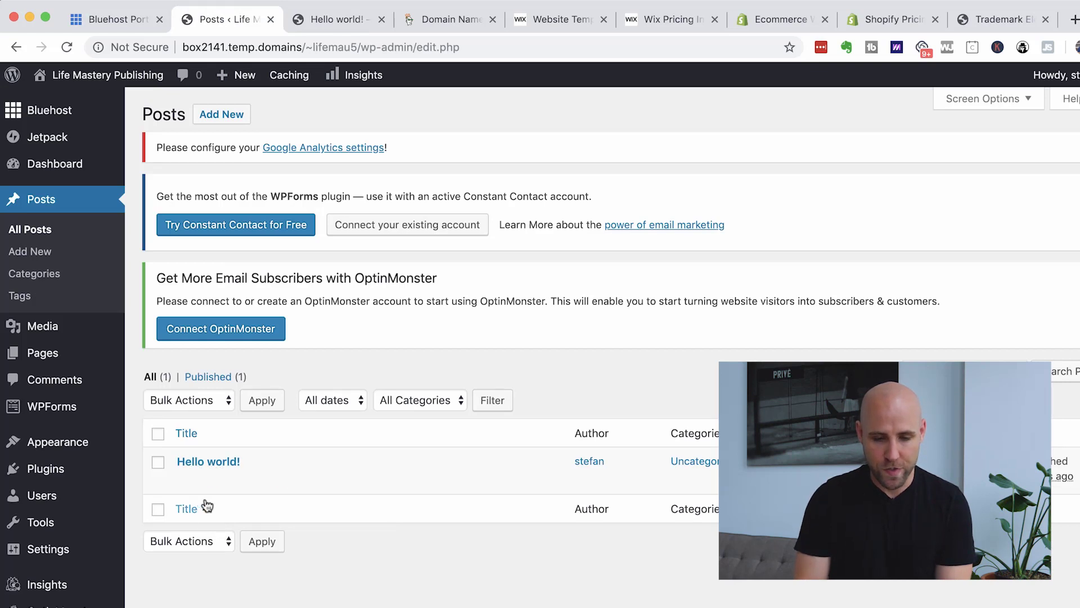
left_click(191, 483)
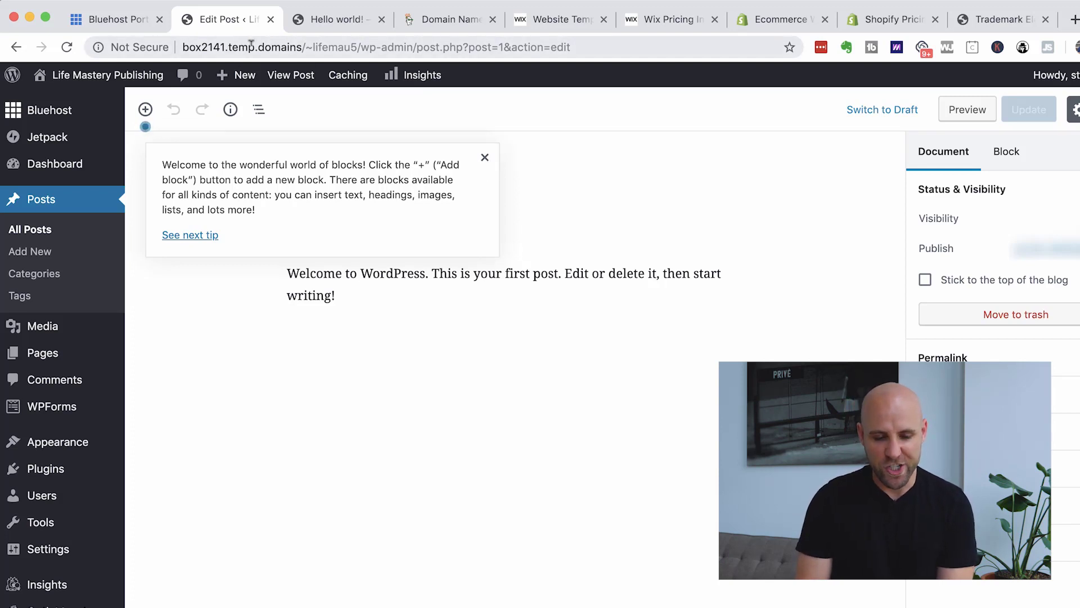
left_click(485, 158)
Step: Replace the post's title with "How To Set Up A Blog"
left_click(422, 210)
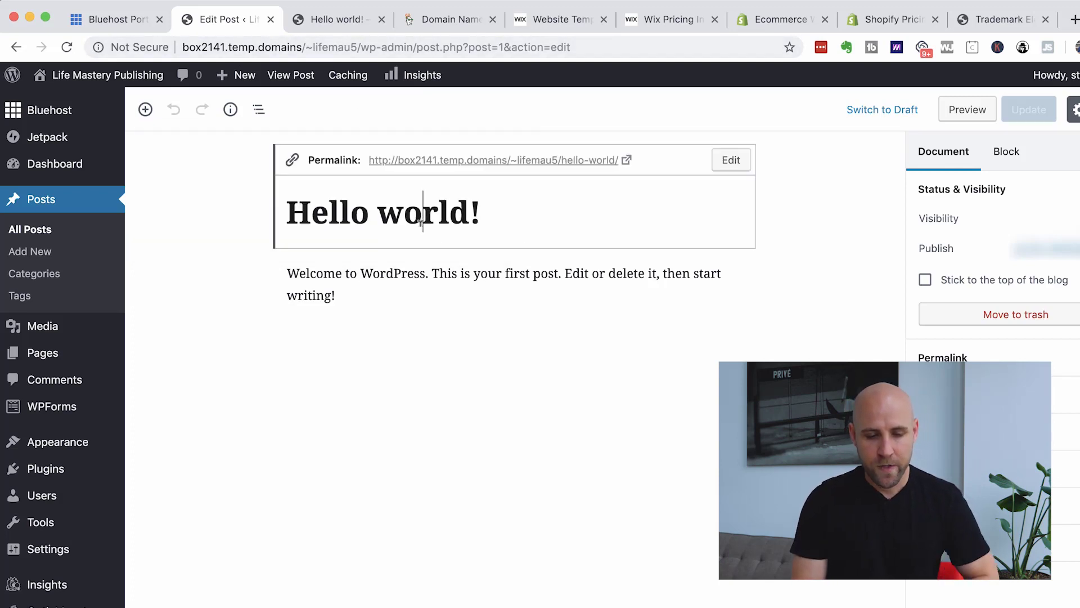
triple_click(521, 216)
type("This")
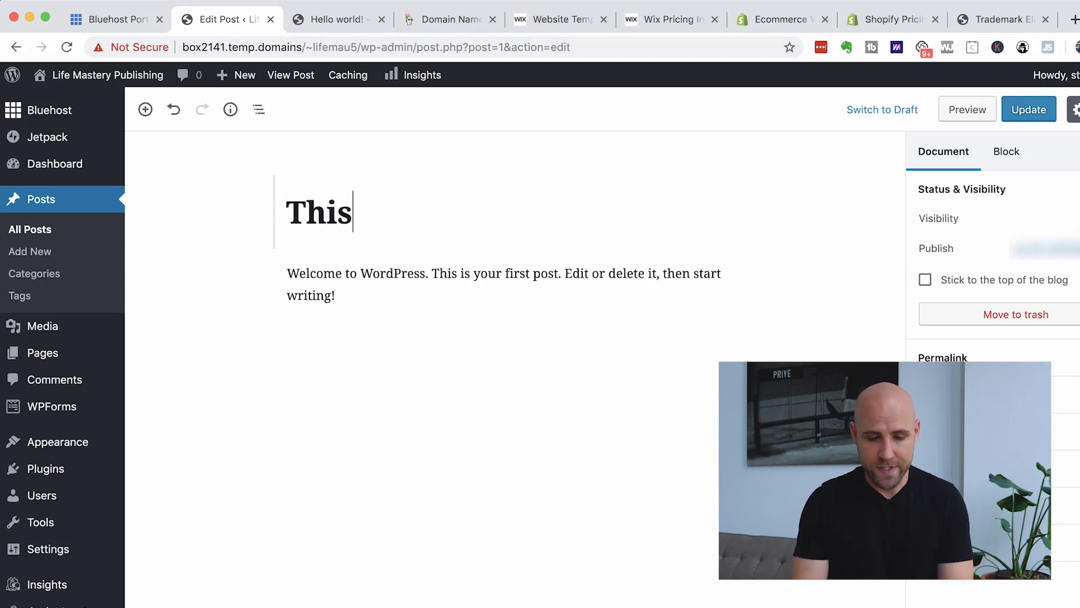
key("super+a")
type("o Set Up A Blog")
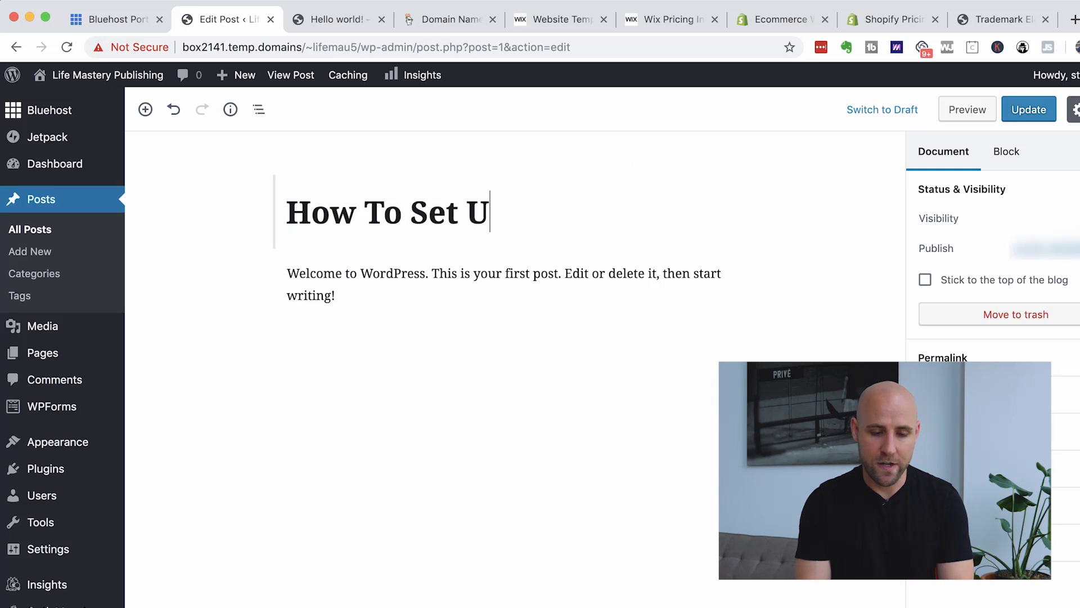
Step: Replace the default body paragraph with "Hey everyone, my name is" followed by the author's first name
left_click(354, 281)
triple_click(353, 282)
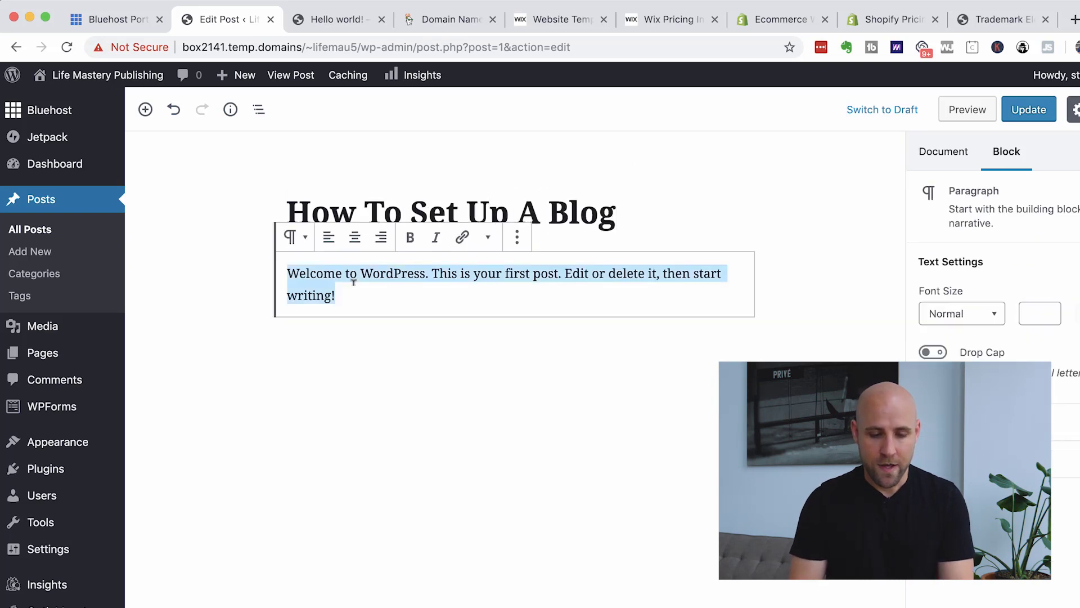
type("Hey every")
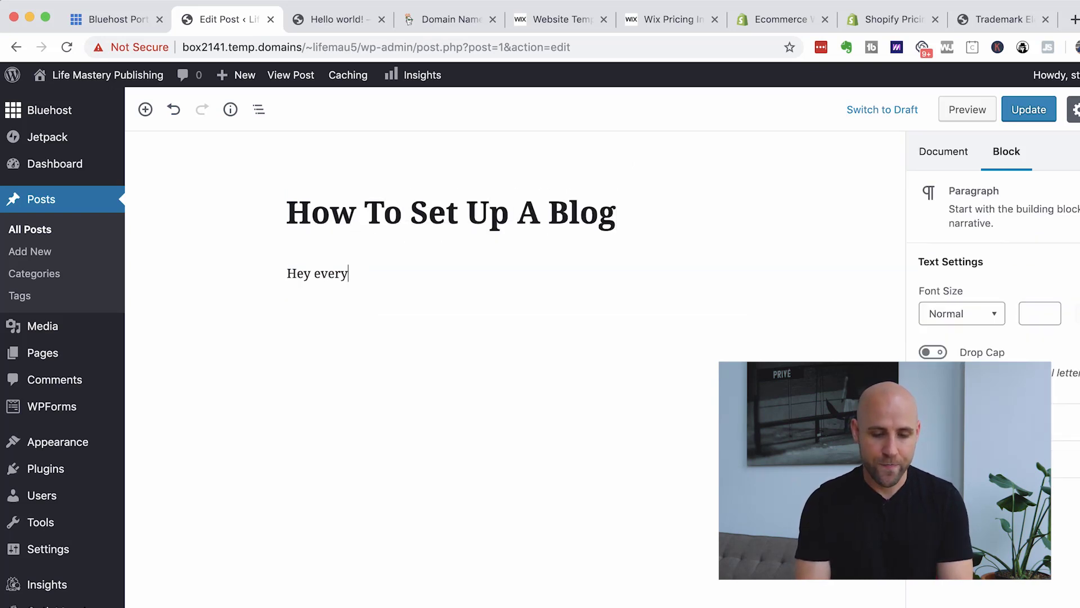
type("one, my name is Stefan.")
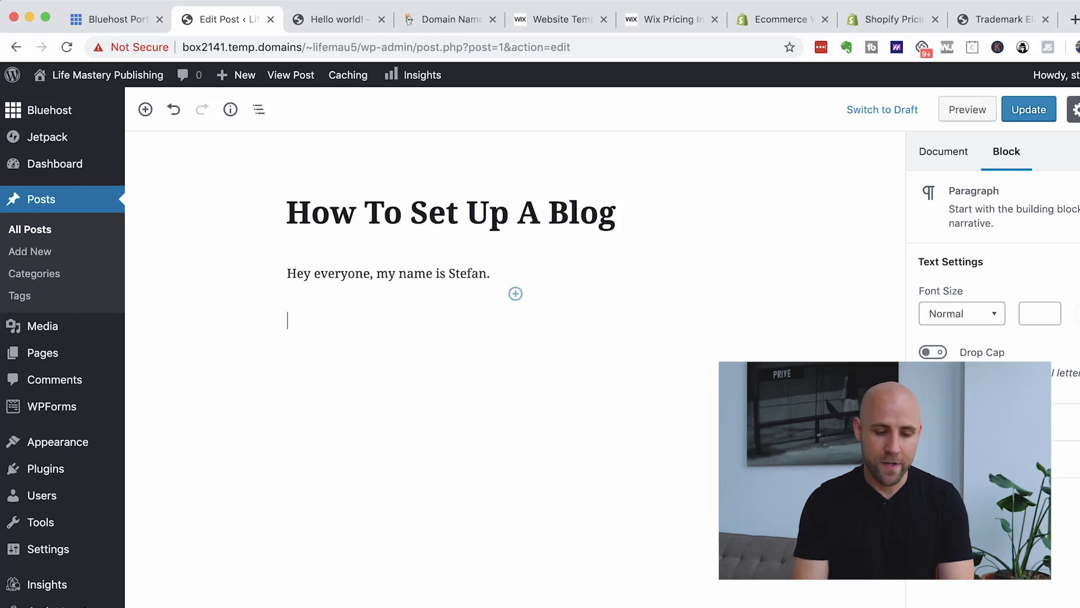
Step: Add a further paragraph reading "Today I'm going to share with you how to set up your blog or website."
key("Return")
type("Today I'm going to share w")
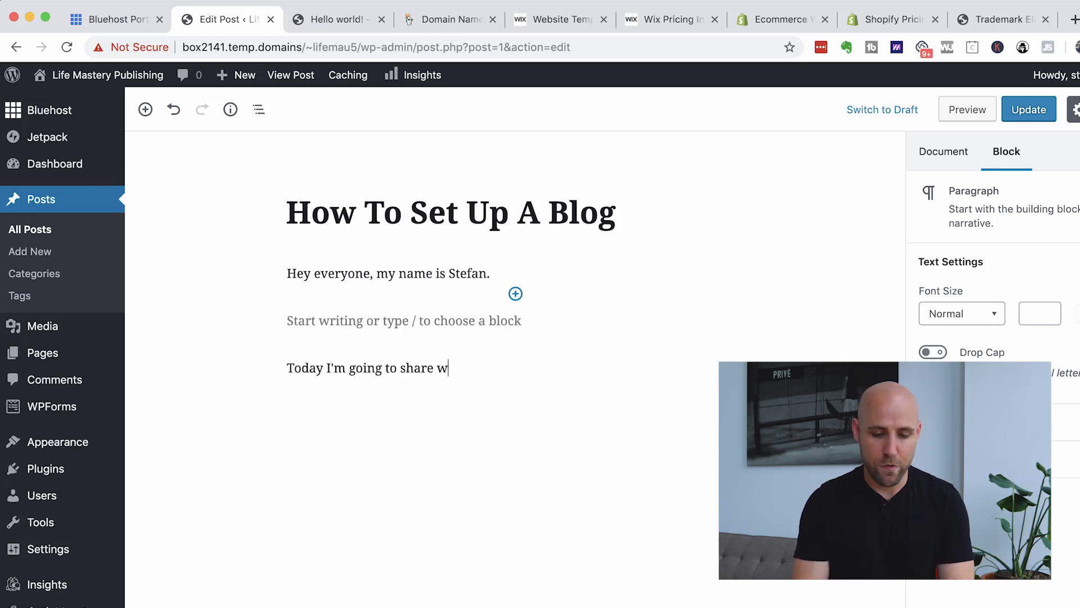
type("ith you hwo to se")
key("BackSpace")
key("BackSpace")
key("BackSpace")
key("BackSpace")
key("BackSpace")
key("BackSpace")
key("BackSpace")
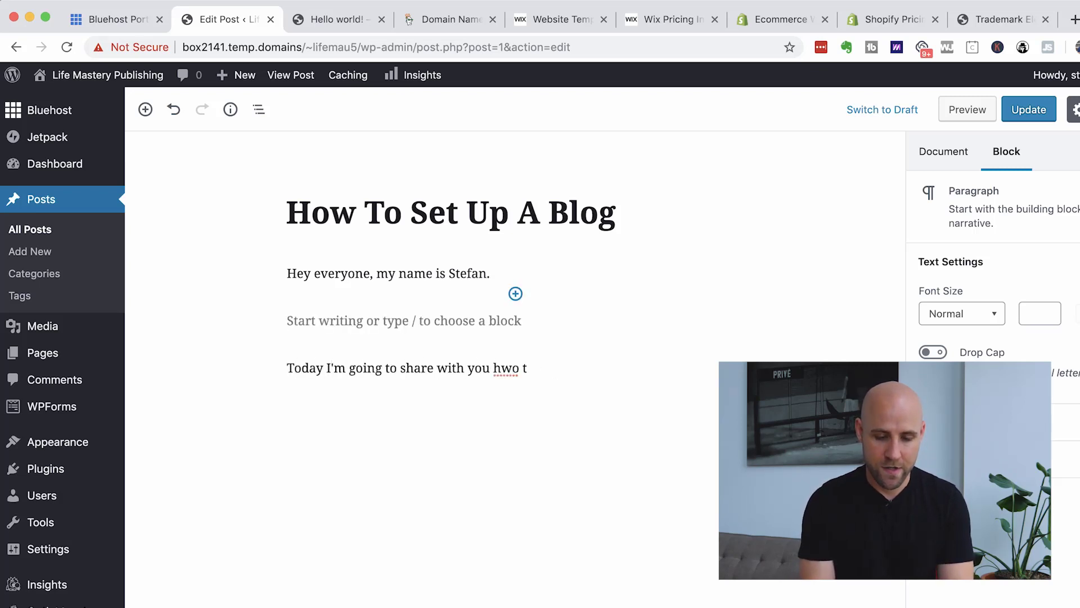
key("BackSpace")
type("ow to set up y")
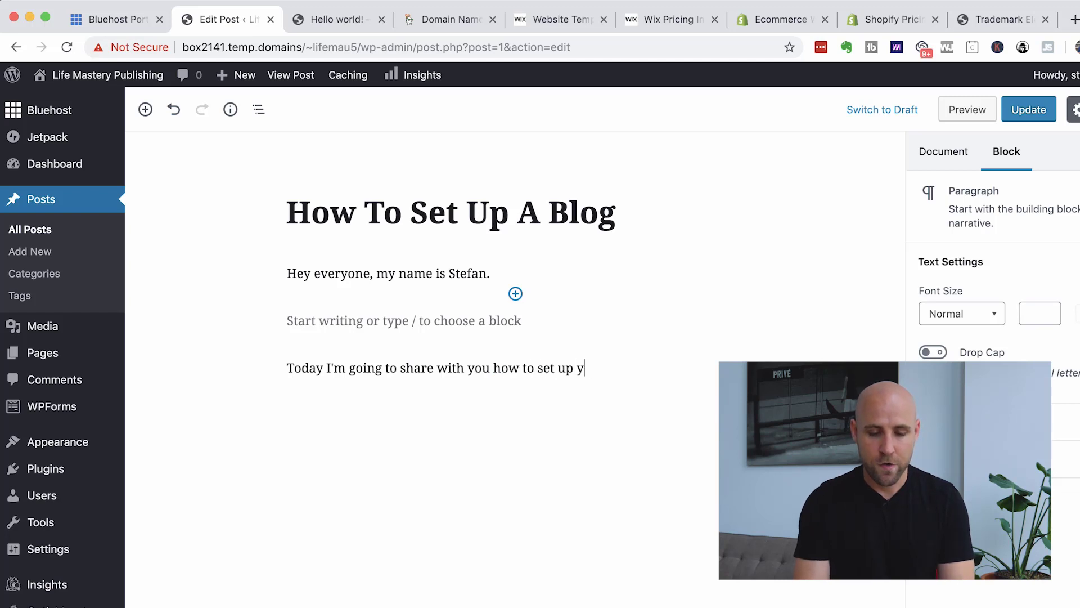
type("our blog or website.")
Step: Try bold formatting on the whole paragraph about setting up a blog or website
key("super+a")
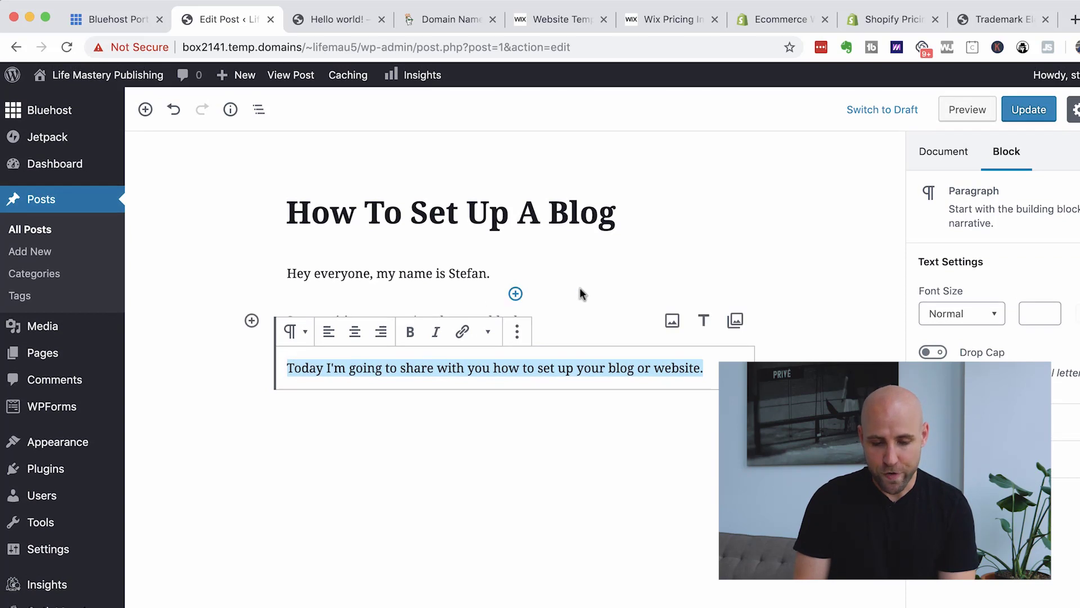
left_click(410, 332)
left_click(411, 333)
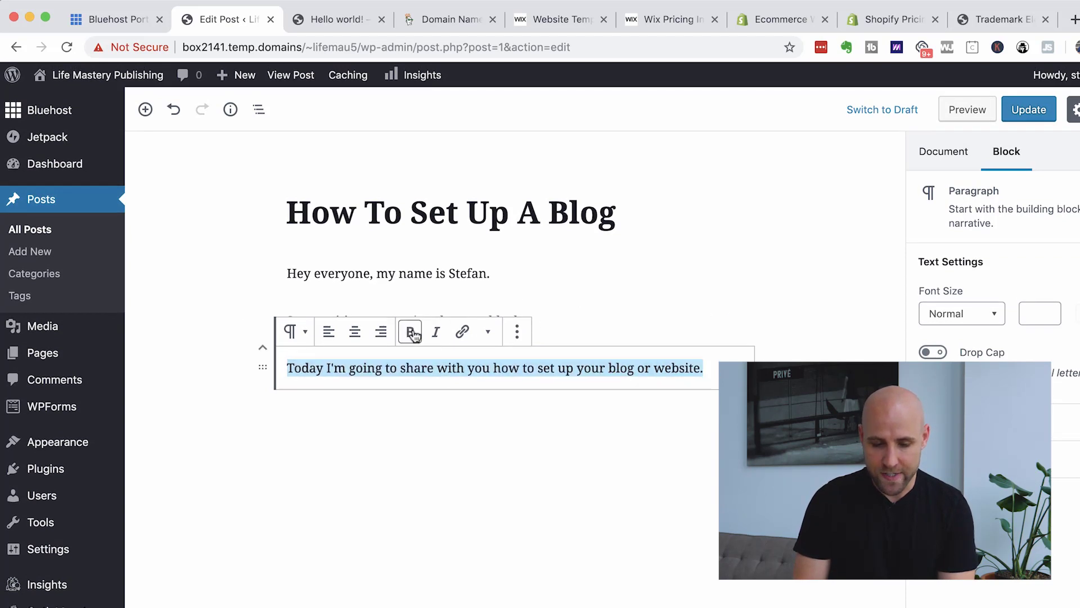
left_click(483, 384)
left_click(501, 362)
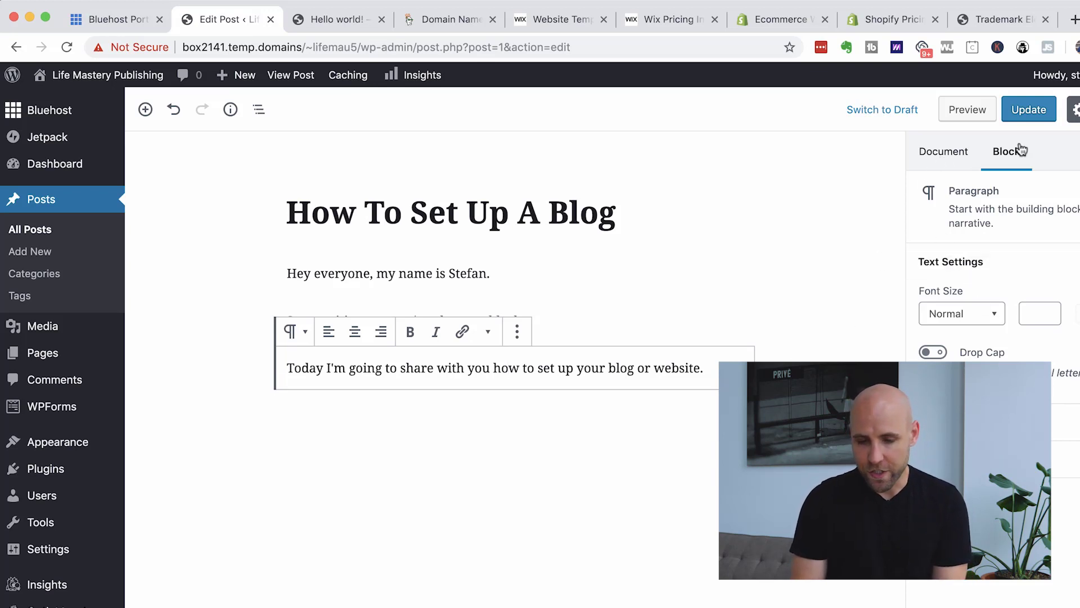
Step: Update the published post with the edits and return to its page on the live site
left_click(1037, 110)
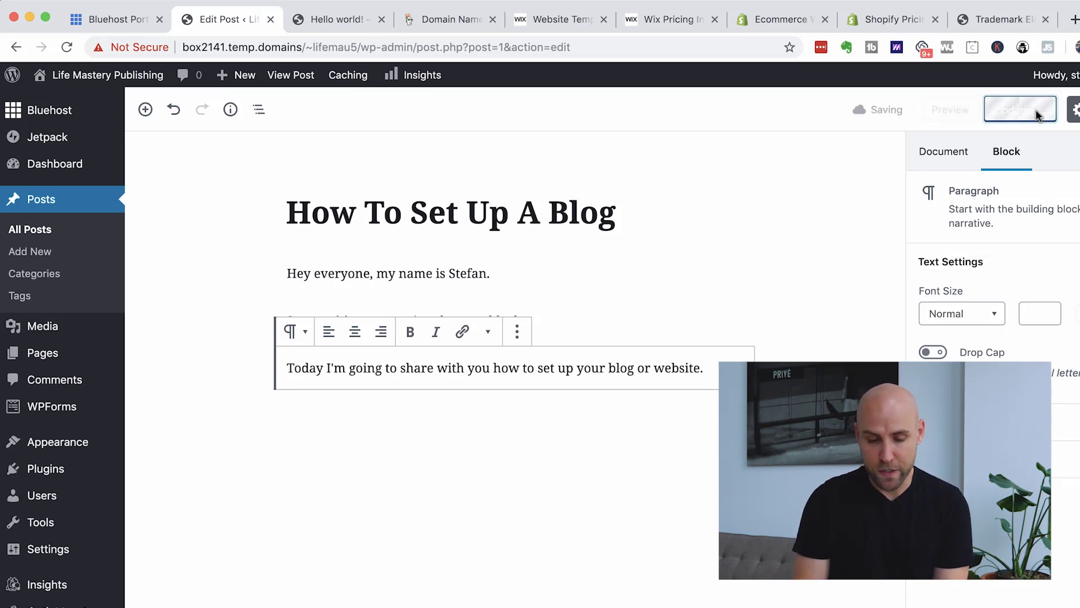
left_click(319, 18)
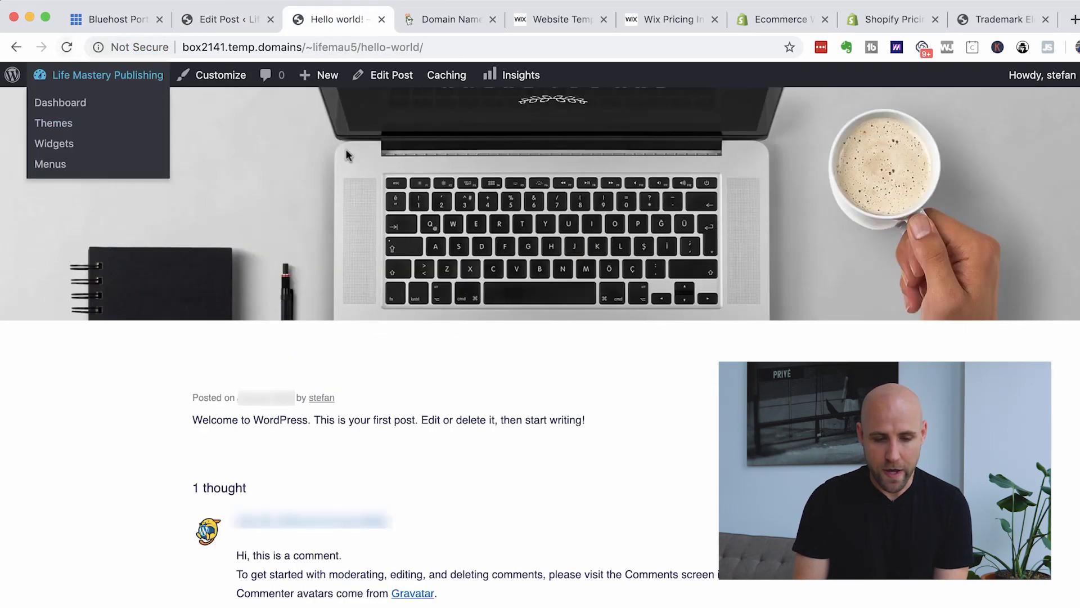
Step: Return to the blog's home page on the live site, and start a new post titled "How To Set Up A Website" in WordPress
left_click(14, 47)
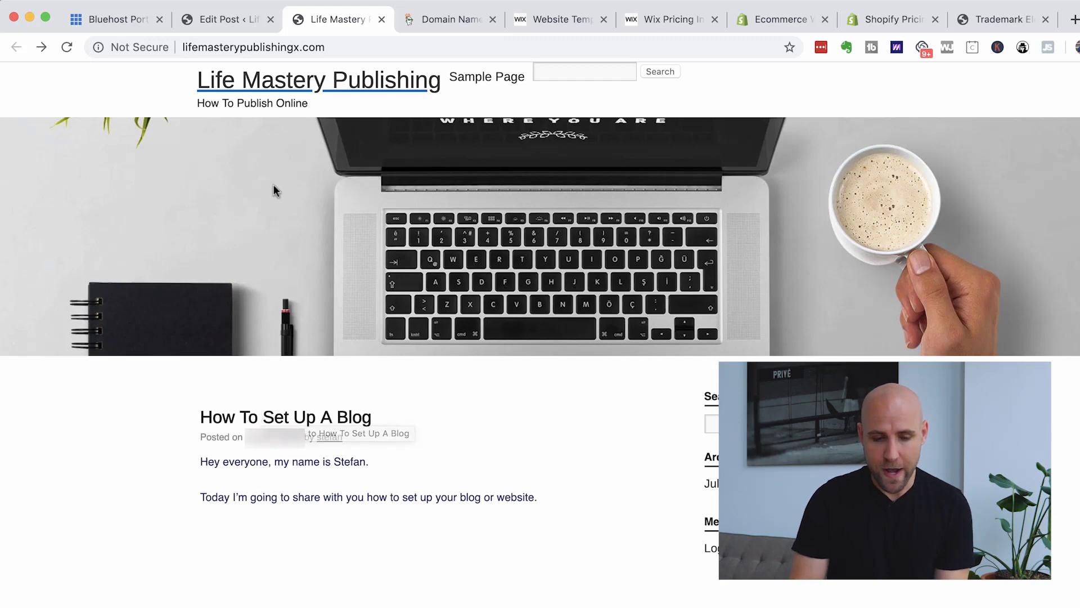
left_click(241, 21)
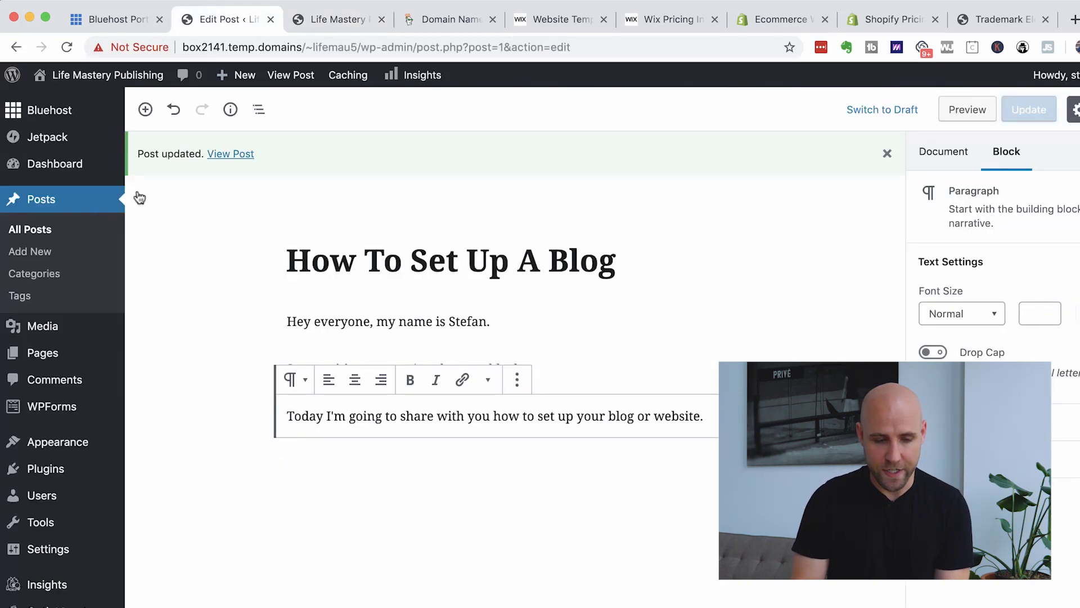
left_click(50, 255)
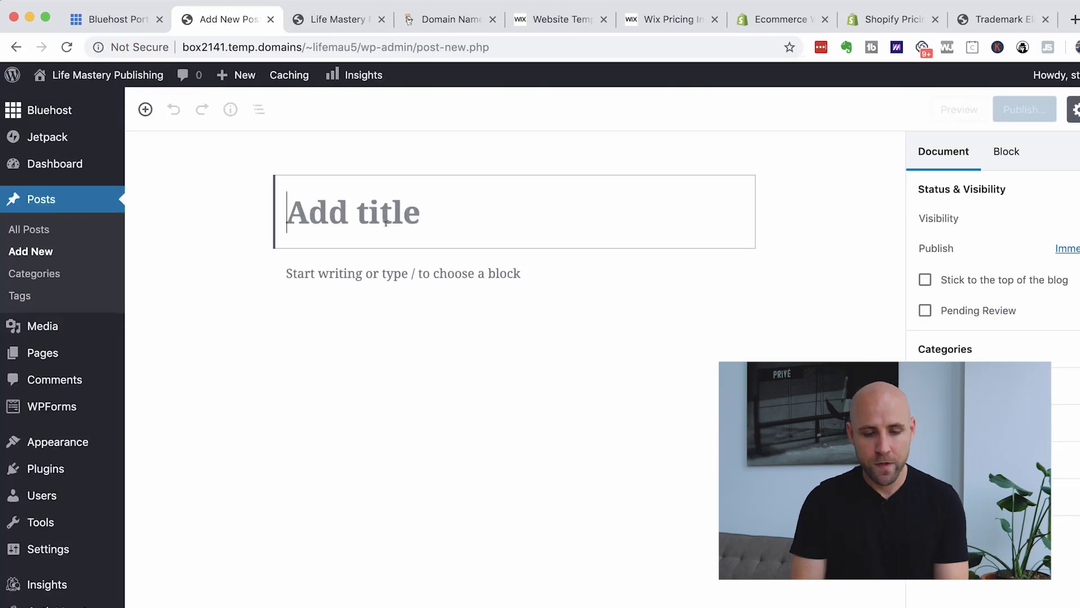
type("How To Se")
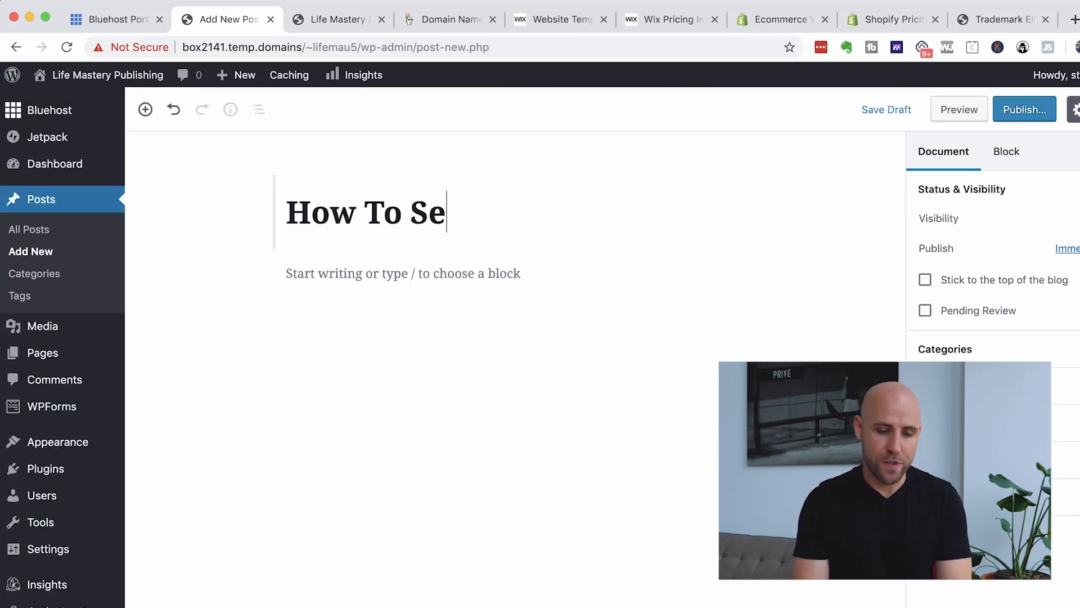
type("t Up A Website")
Step: Write "This is my second blog post." as the new post's body paragraph
key("Return")
type("T")
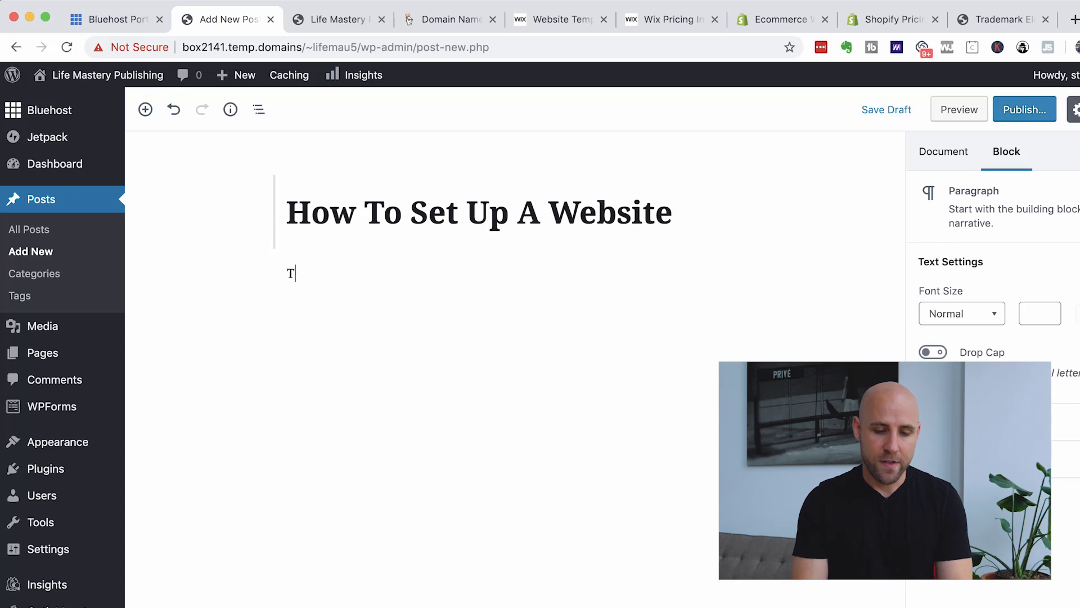
type("his is my second blog post.")
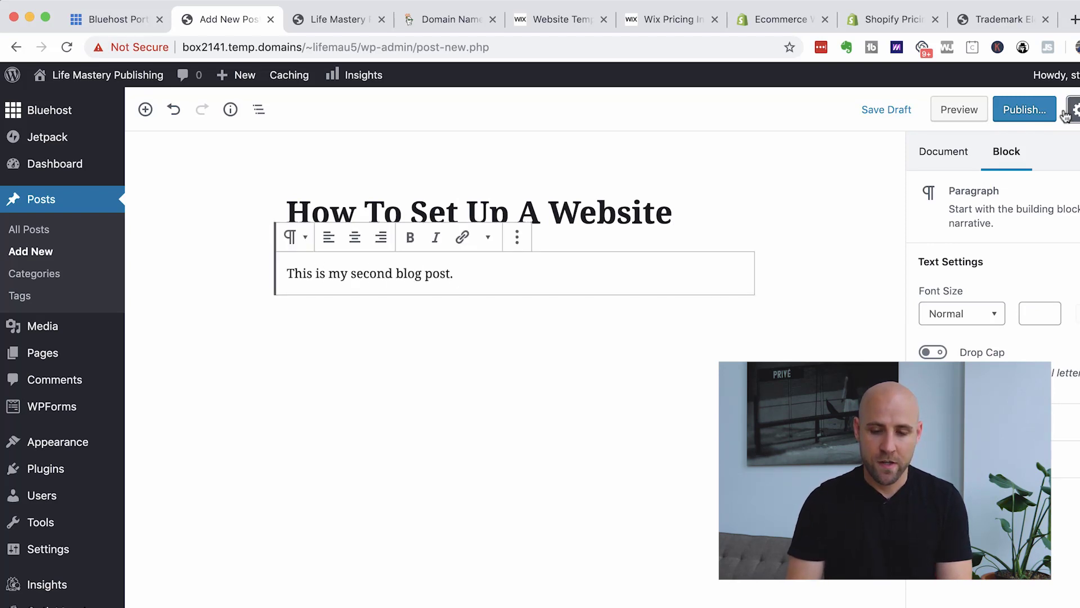
Step: Publish the new website post and open it from the refreshed home page of the live blog
left_click(1050, 115)
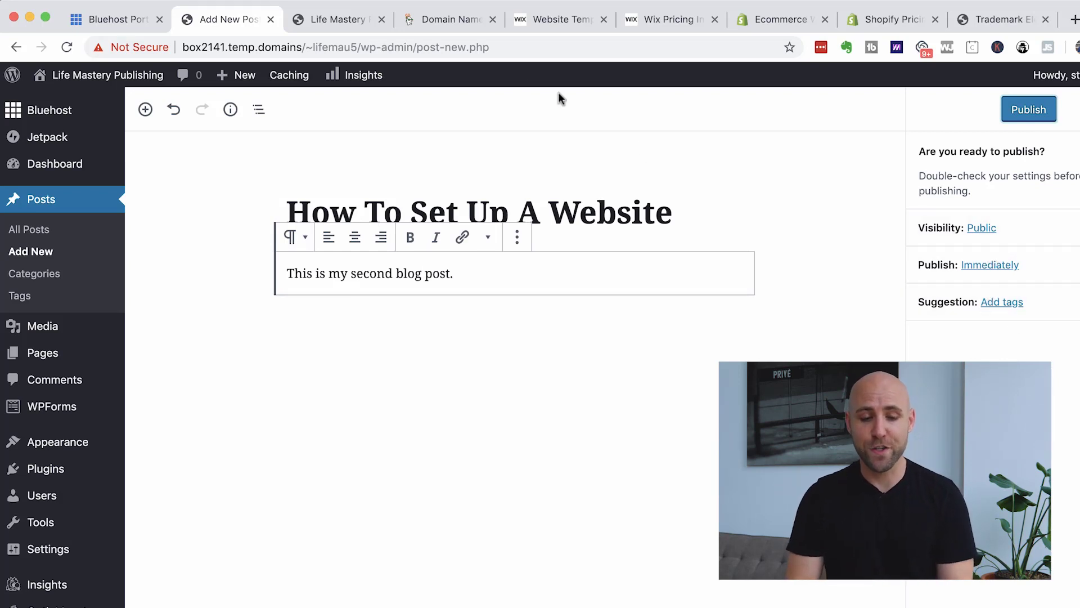
left_click(1039, 107)
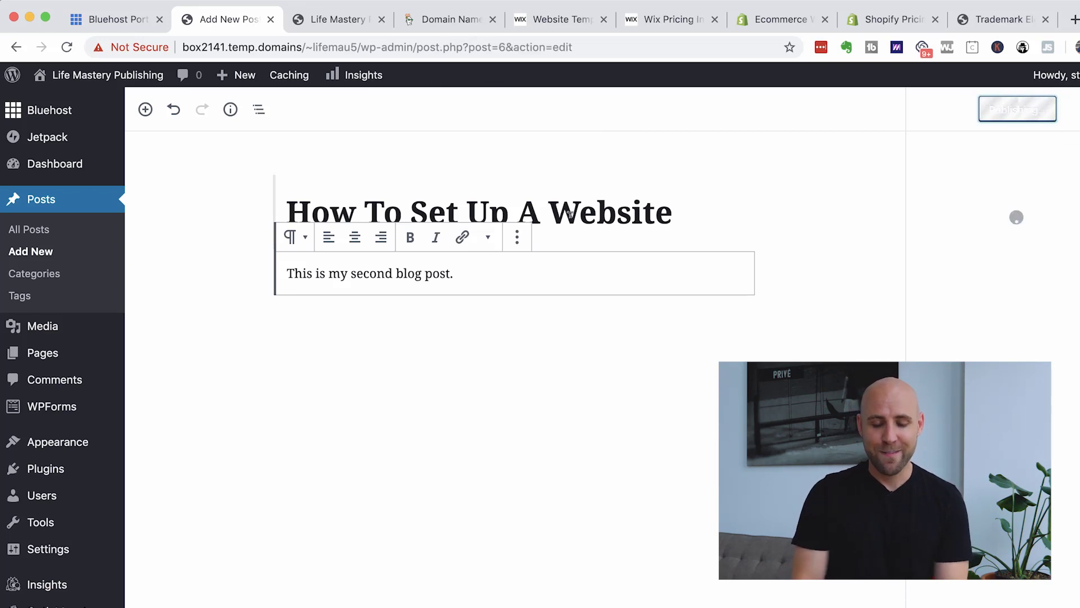
left_click(323, 18)
left_click(68, 48)
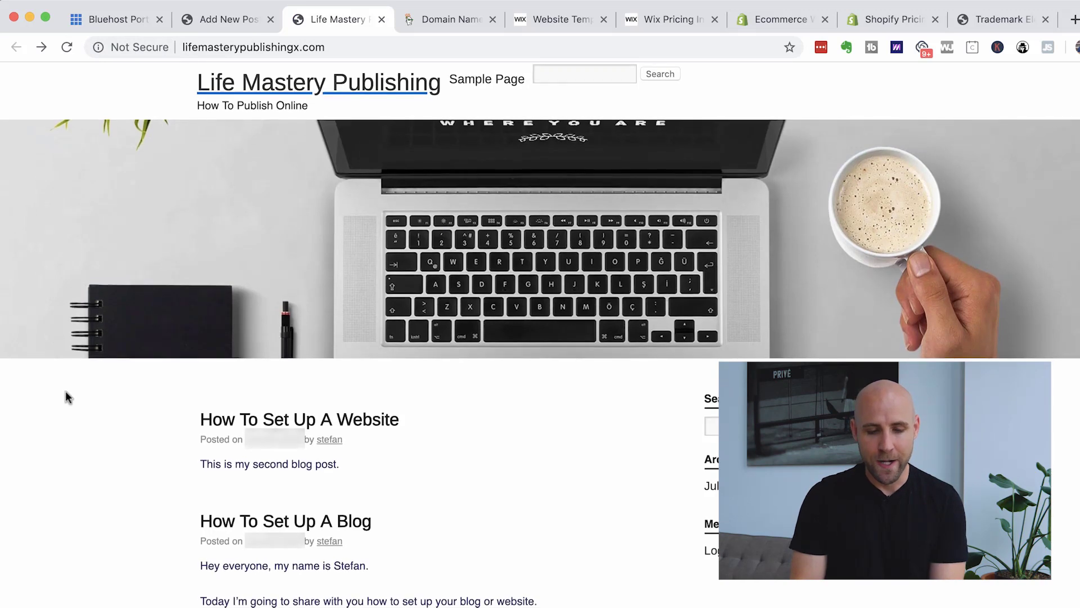
left_click(355, 429)
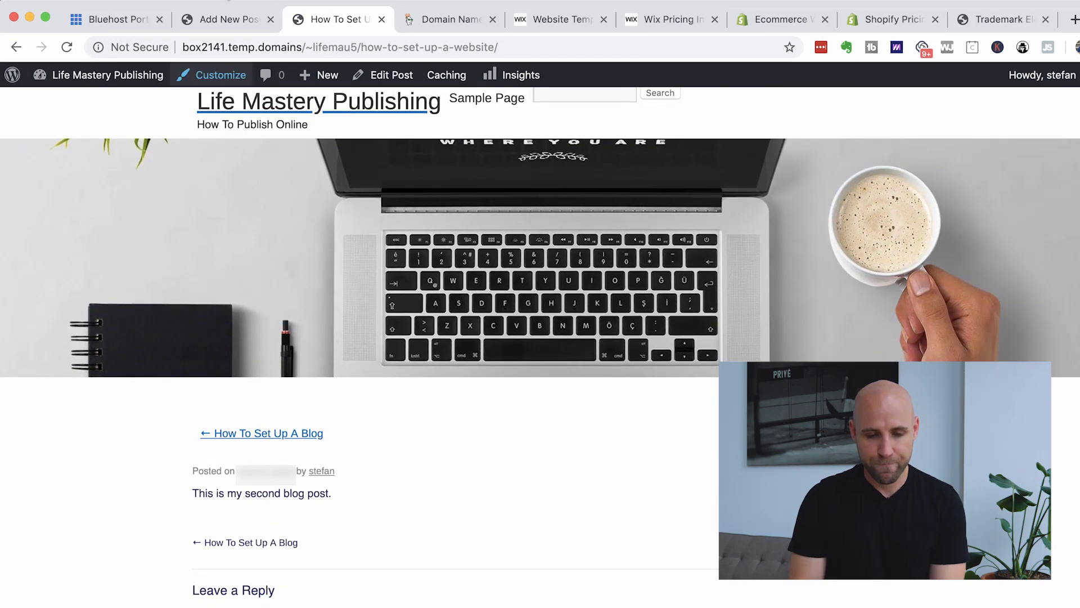
Step: Open the list of all pages in the WordPress dashboard and view the home page on the live site
left_click(219, 19)
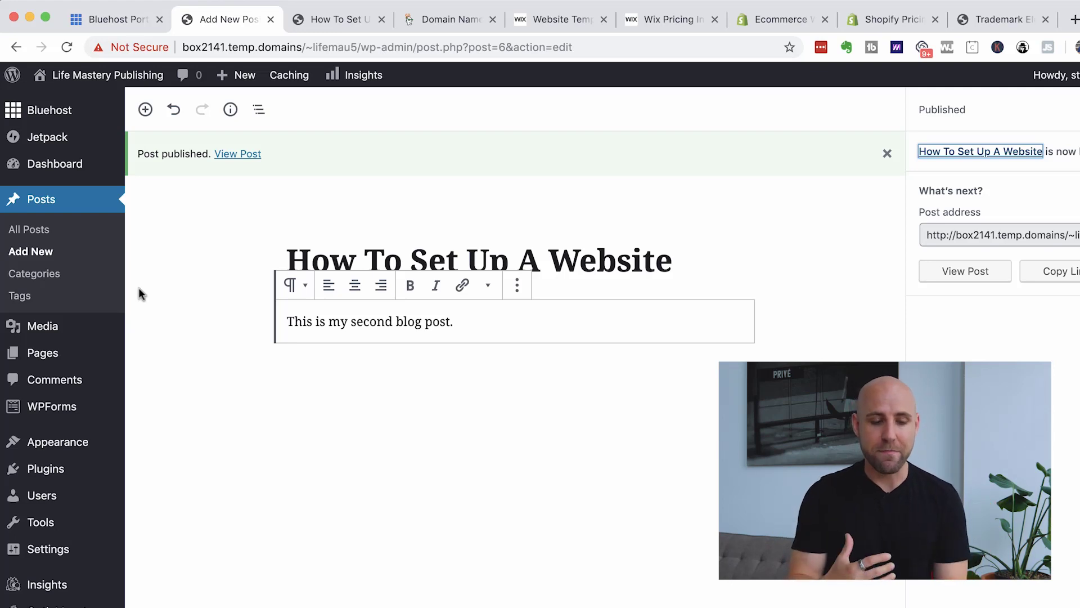
mouse_move(124, 347)
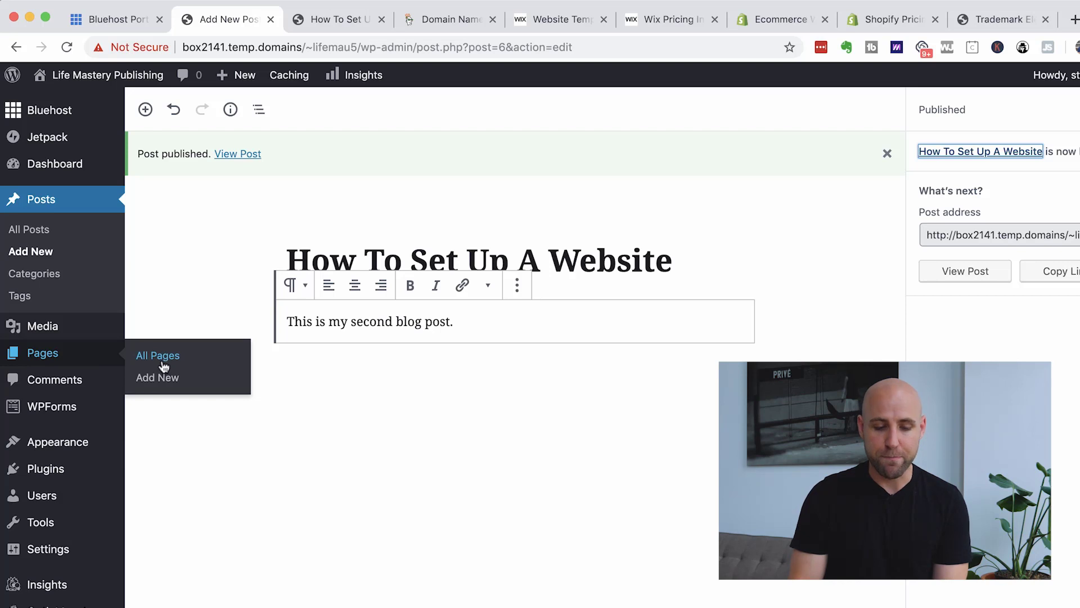
left_click(357, 23)
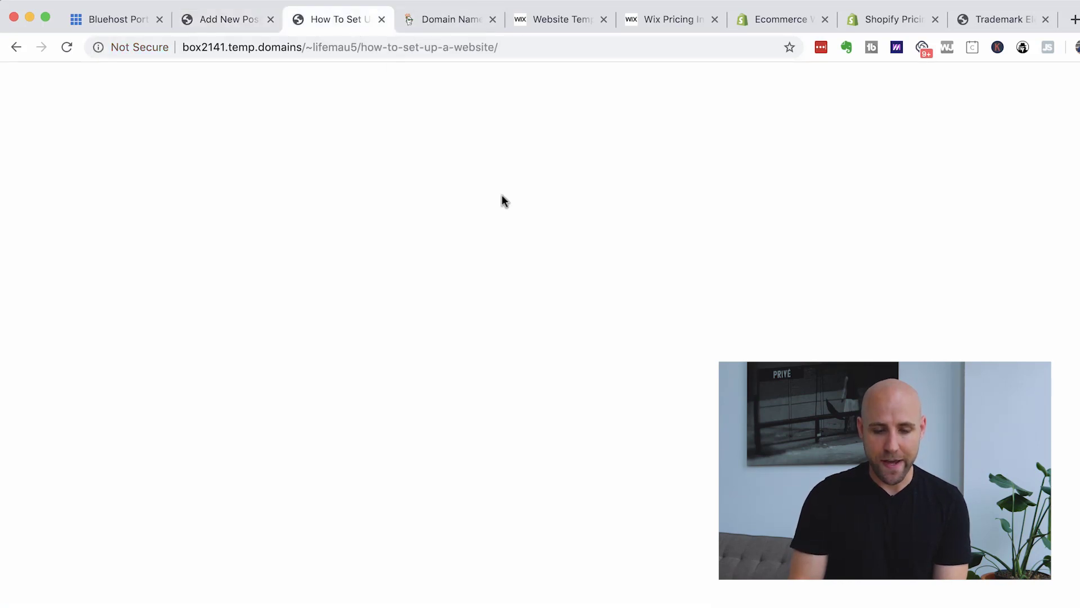
left_click(17, 47)
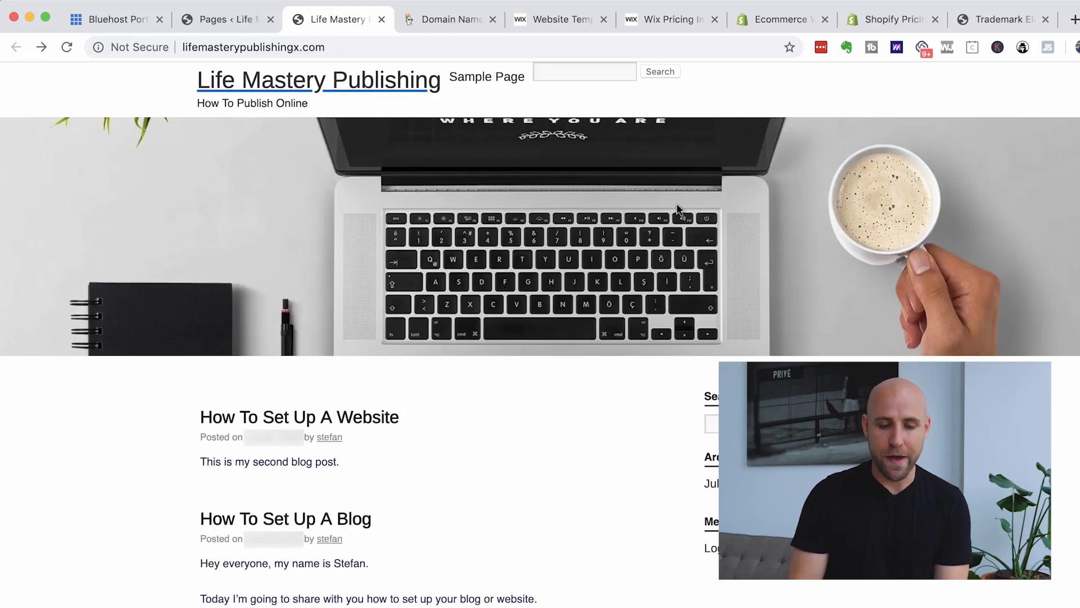
Step: Start a new page titled "About" from the WordPress pages list
left_click(239, 25)
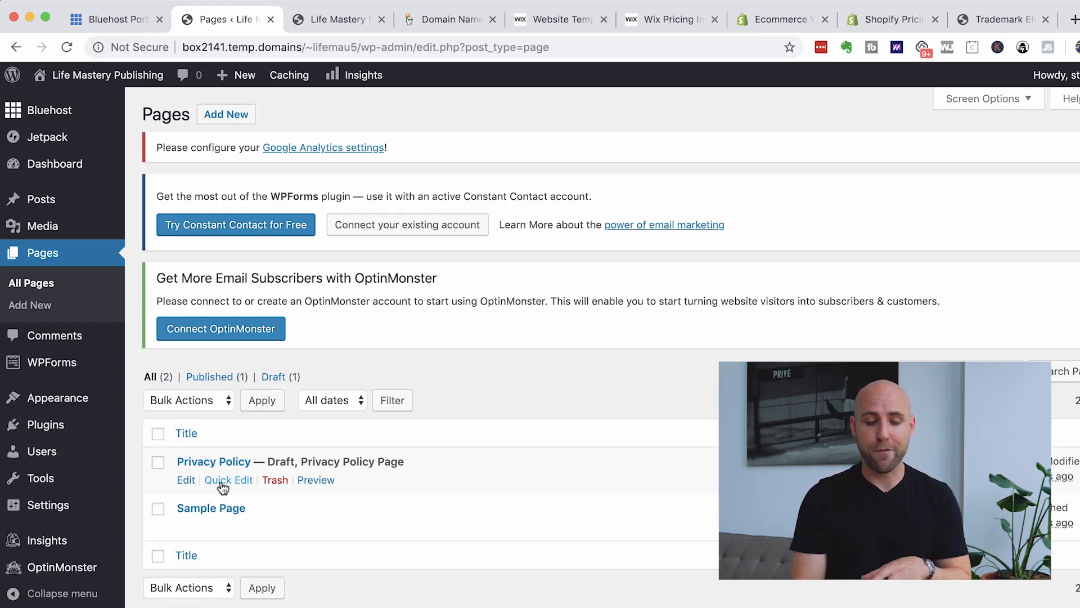
mouse_move(89, 425)
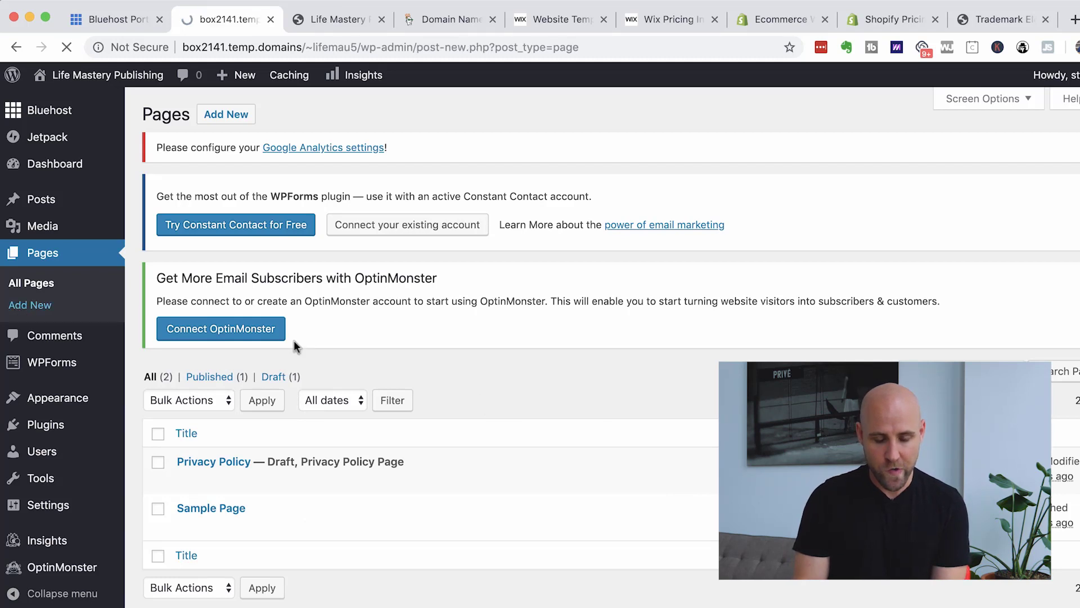
type("About")
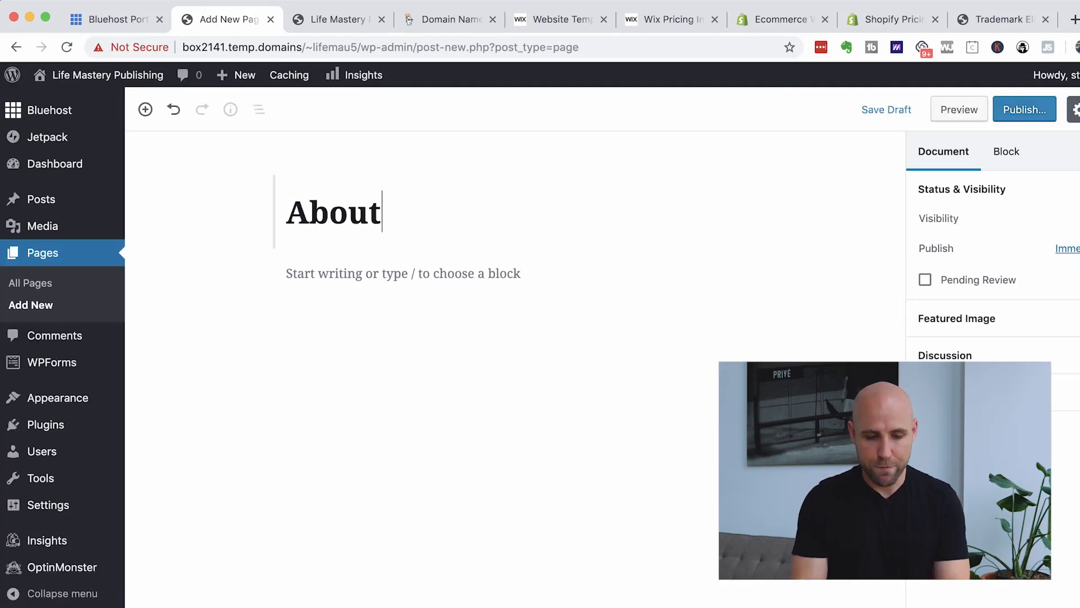
key("Return")
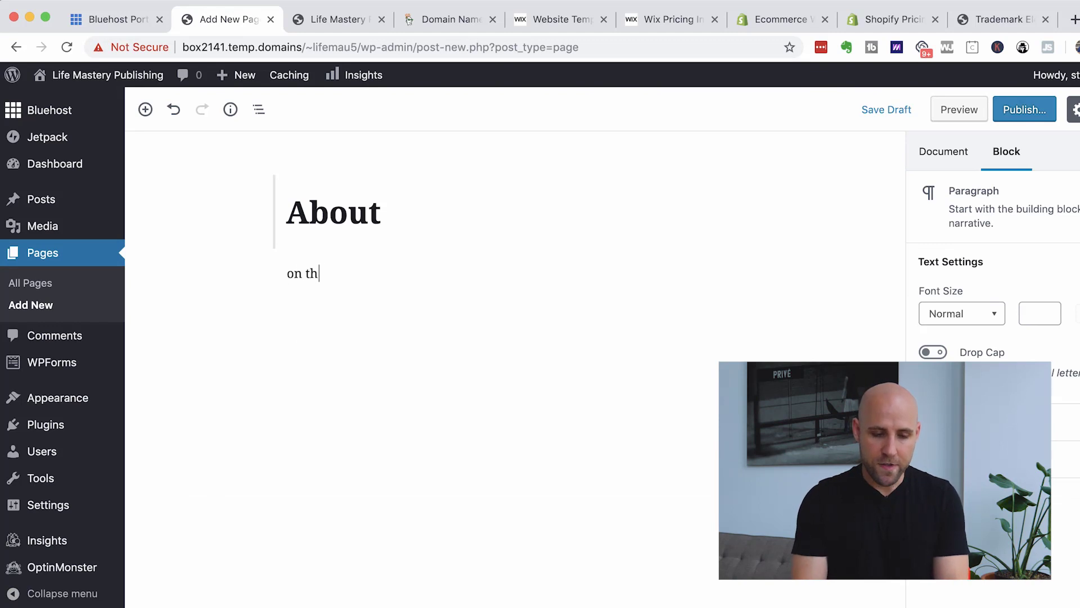
Step: Write "On this page, you can learn more about me and my company." as the About page's body paragraph
type("on this p")
key("BackSpace")
key("BackSpace")
key("BackSpace")
key("BackSpace")
key("BackSpace")
key("BackSpace")
key("BackSpace")
key("BackSpace")
key("BackSpace")
type("On this page, you ca")
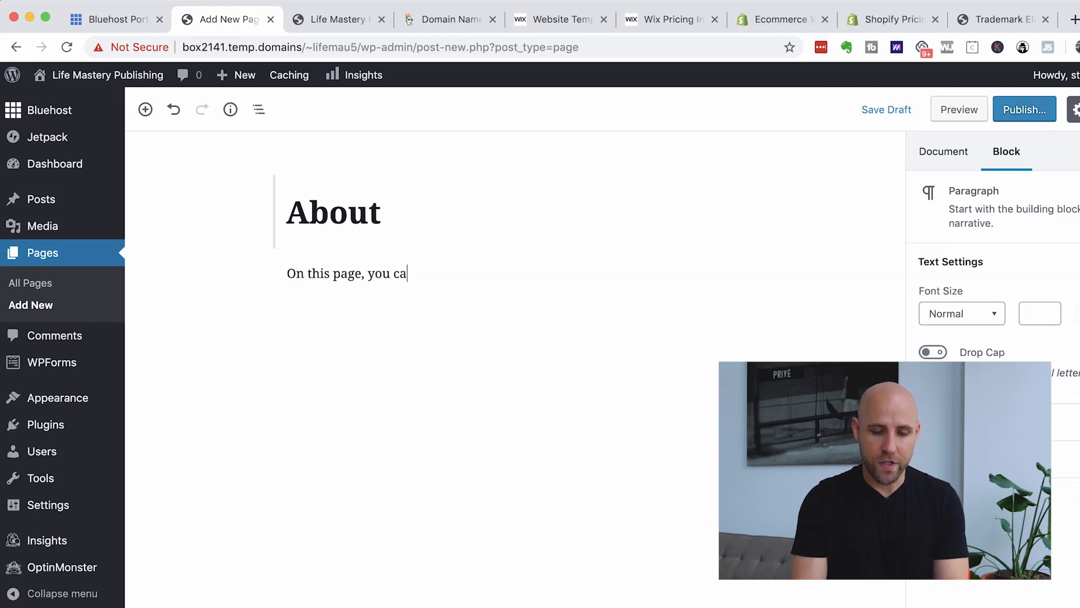
type("n learn more abouot me and")
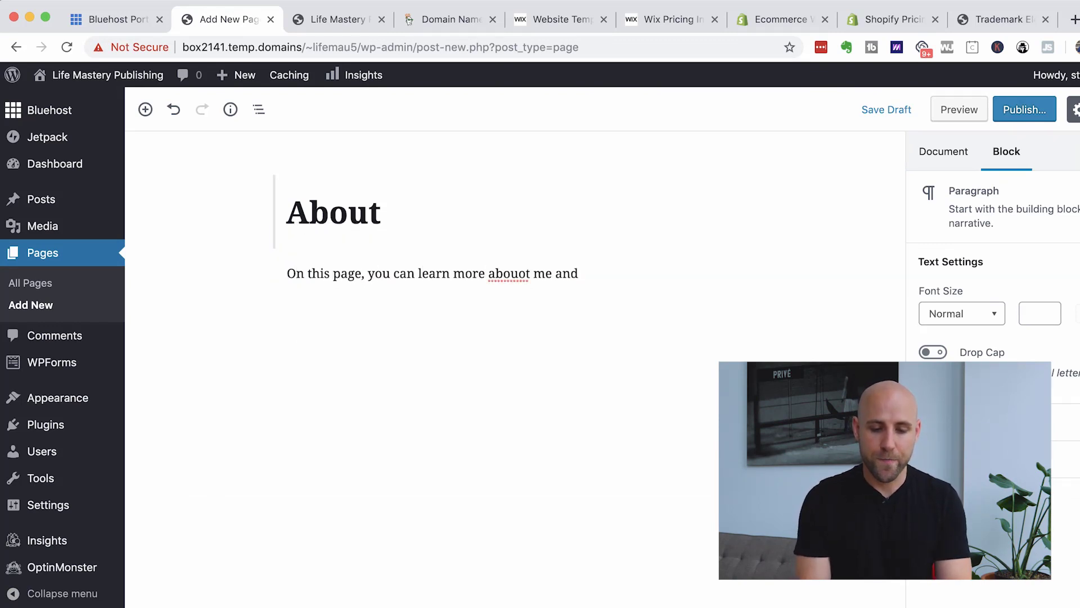
key("BackSpace")
key("BackSpace")
key("BackSpace")
key("BackSpace")
type("t me an")
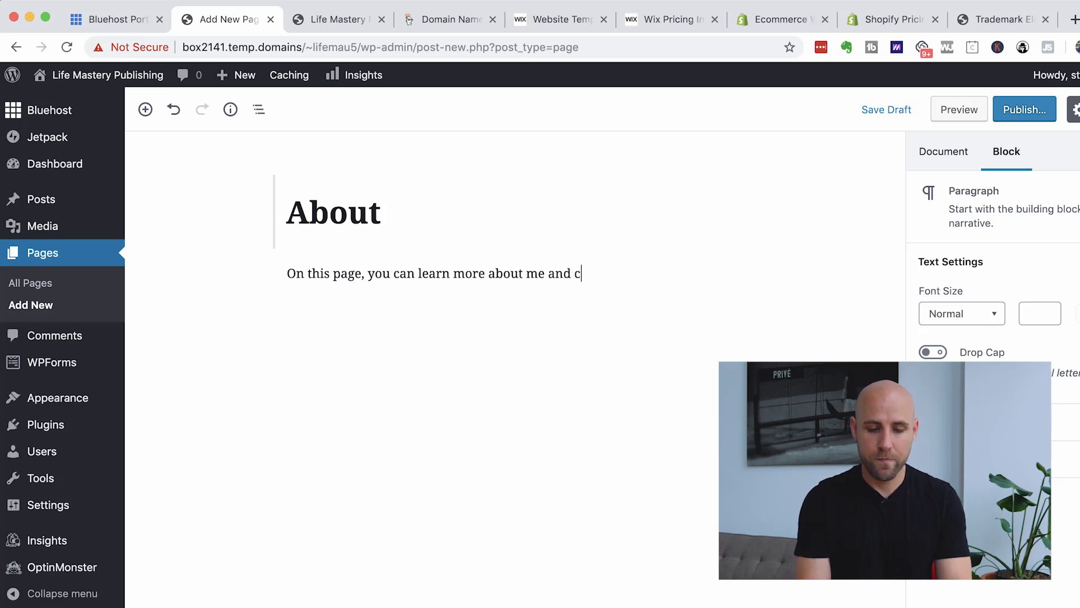
type("d my company.")
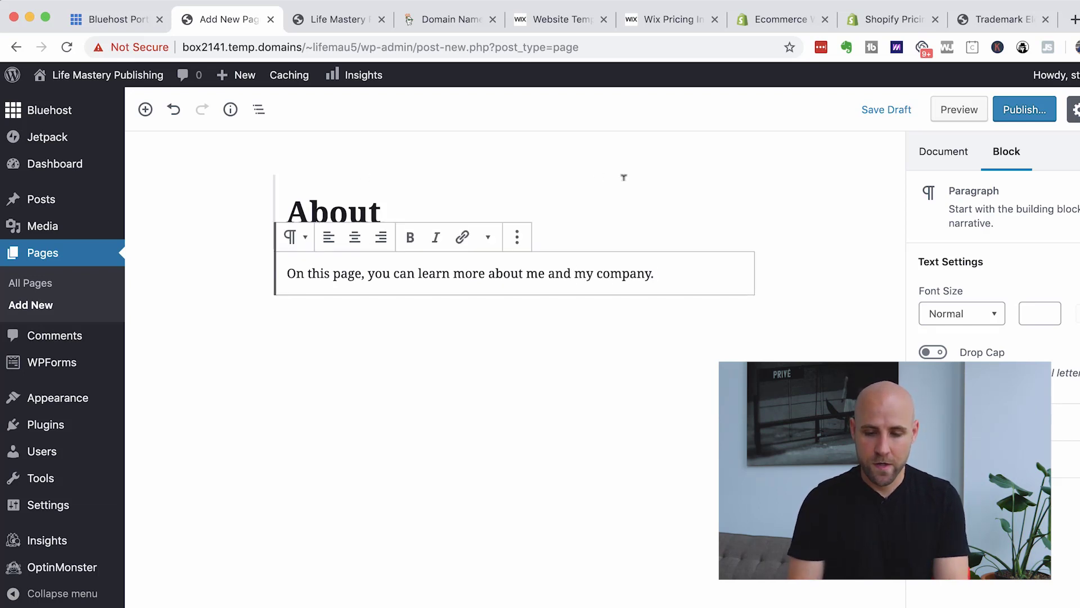
Step: Publish the About page and open it from the refreshed live site's navigation
left_click(1016, 109)
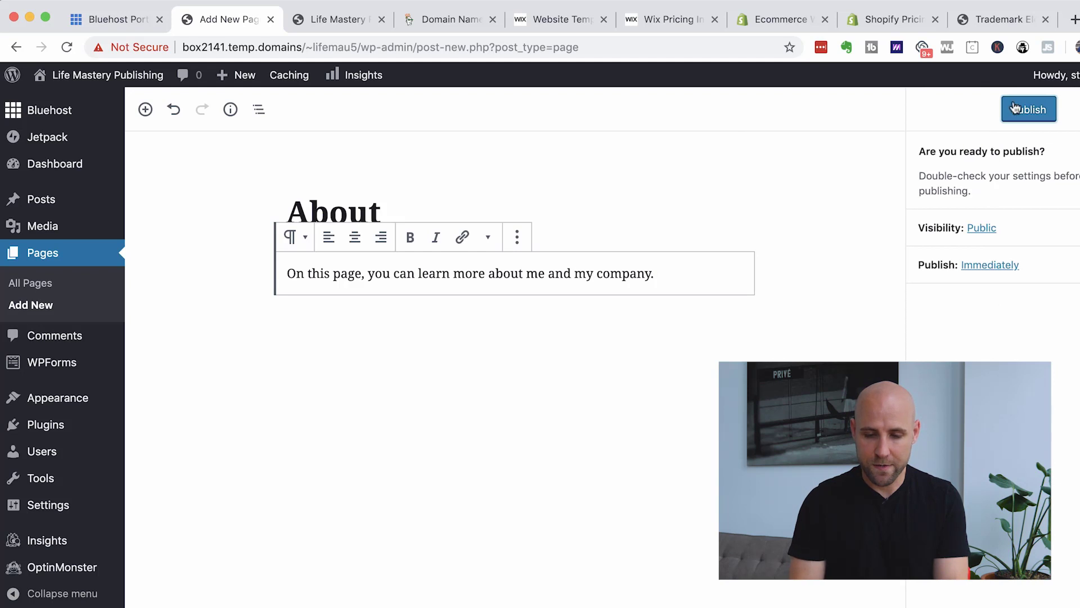
left_click(1015, 114)
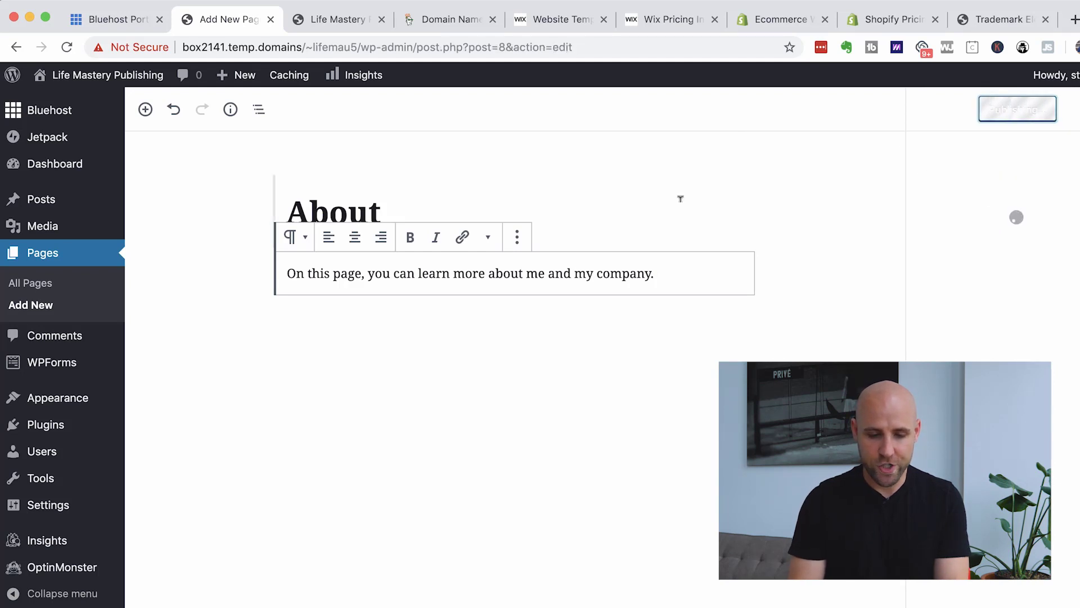
left_click(342, 24)
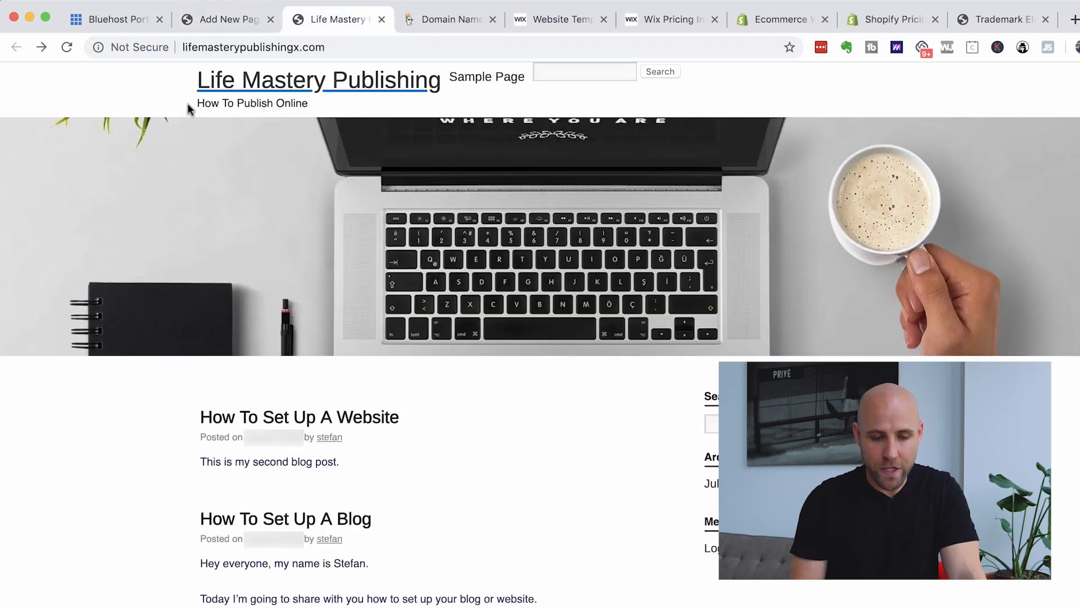
left_click(68, 44)
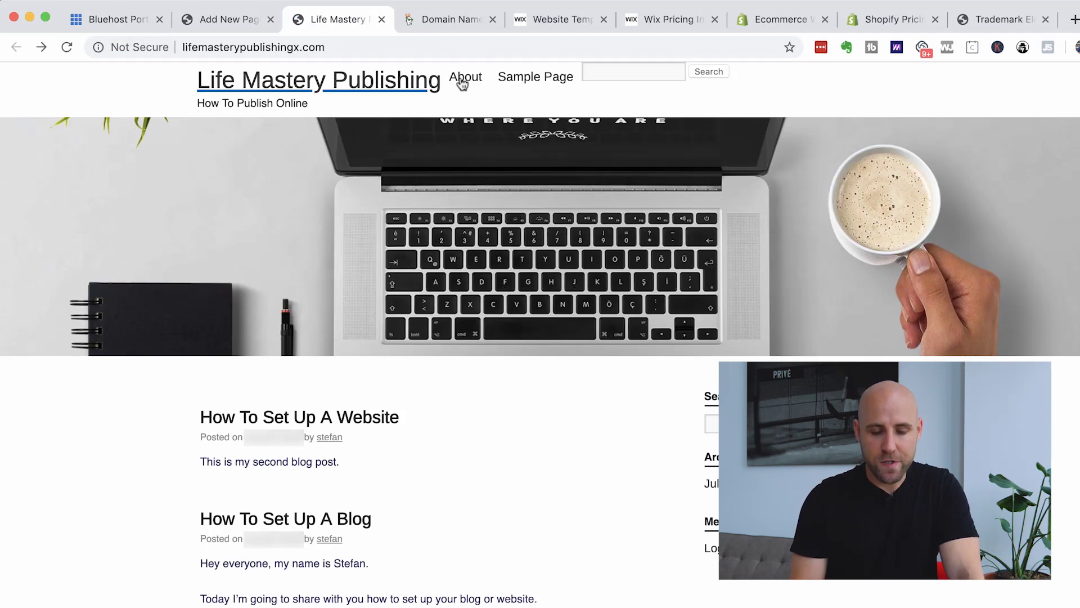
left_click(477, 78)
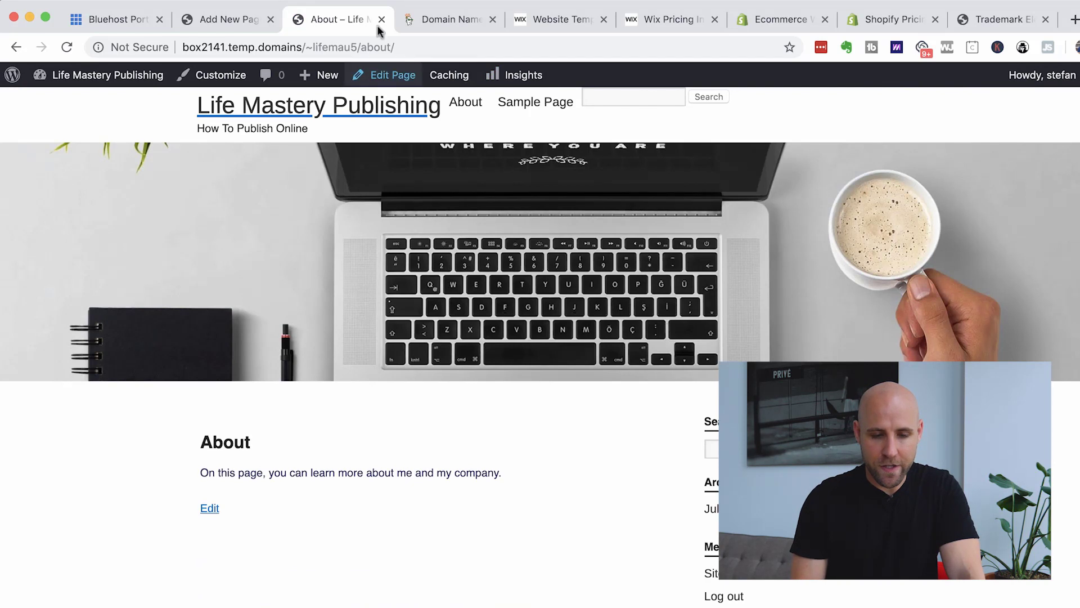
Step: Open the Menus settings in a separate browser tab, checking the live About page's layout alongside
left_click(224, 19)
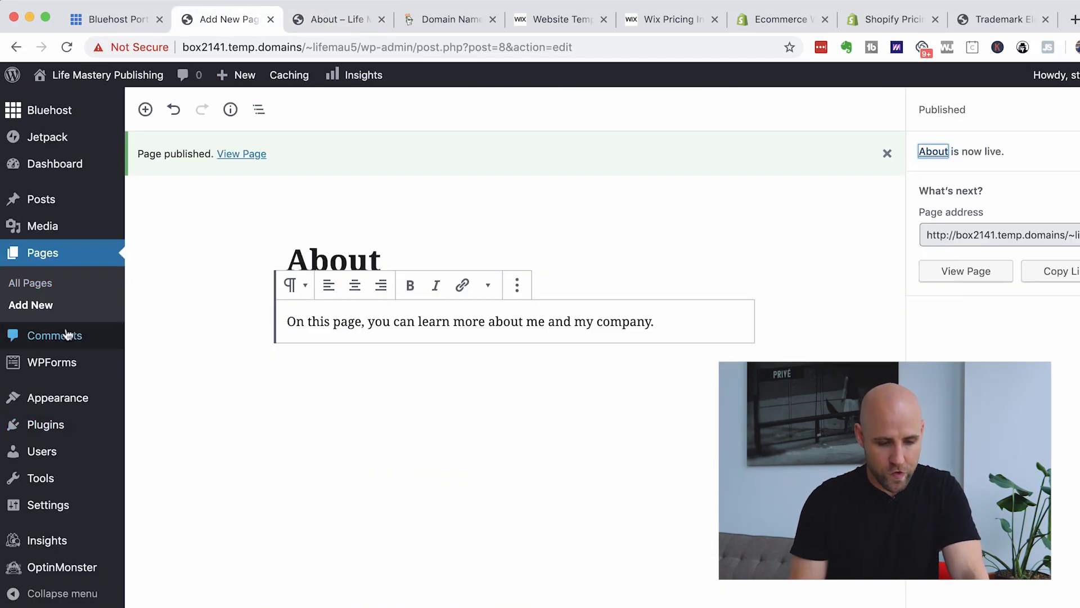
mouse_move(59, 398)
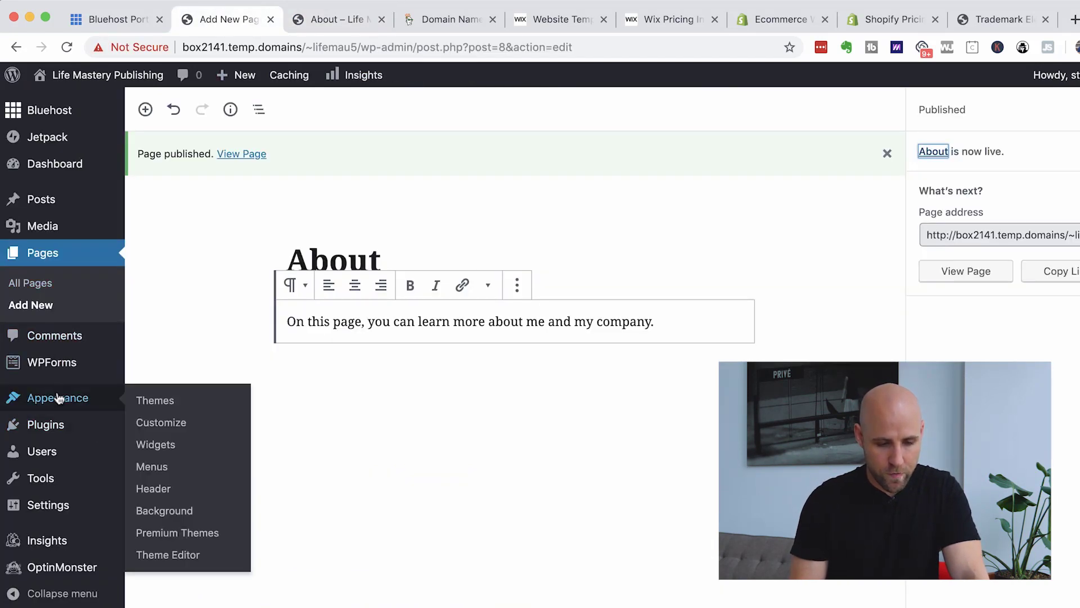
left_click(152, 467, "super")
left_click(289, 24)
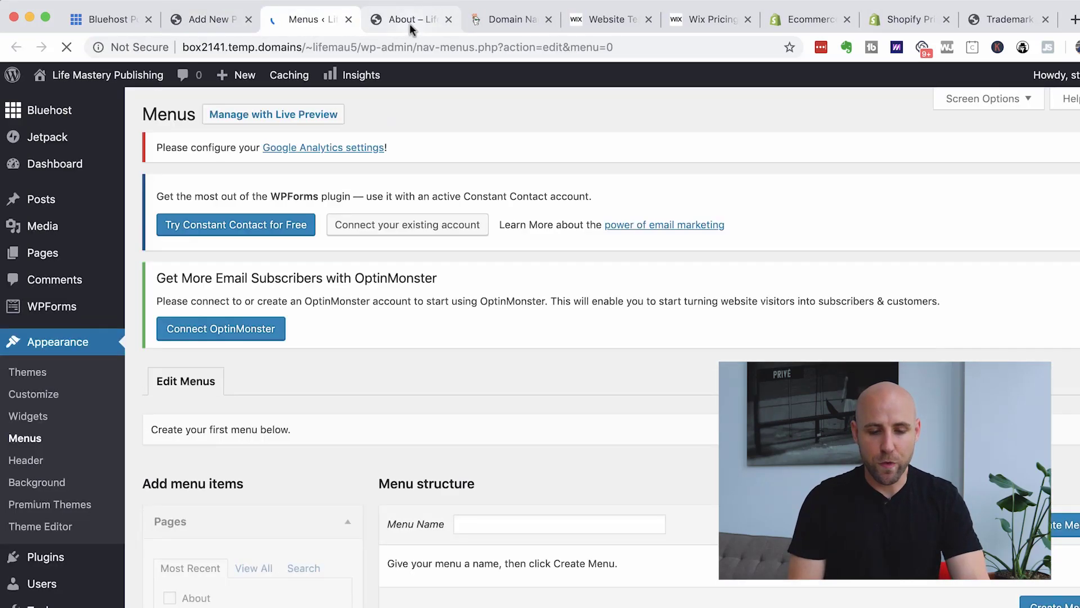
left_click(409, 23)
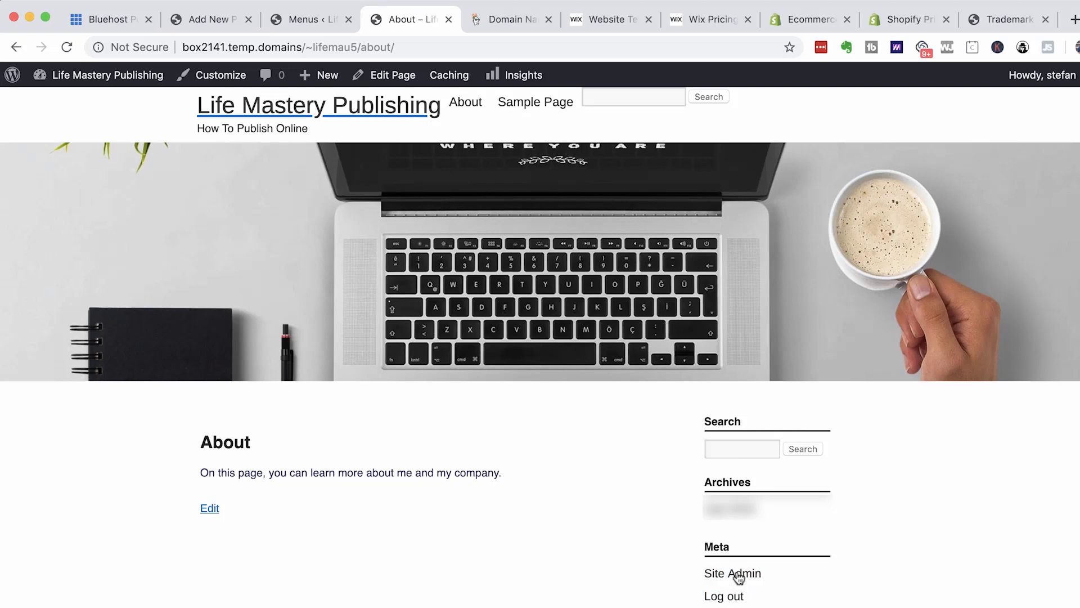
left_click(315, 19)
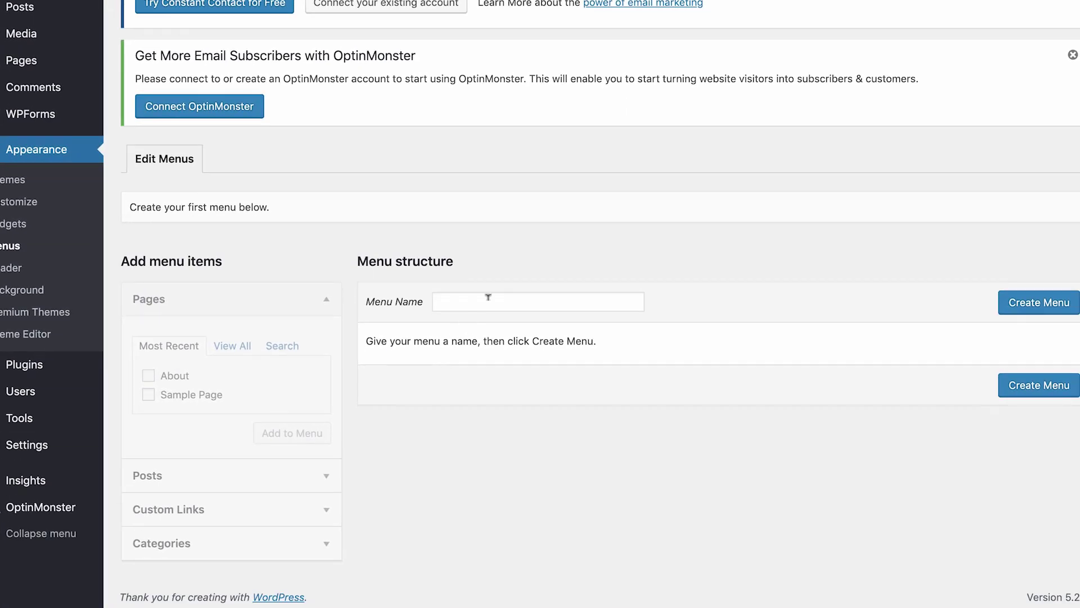
Step: Create a menu named "Footer" and add the About page to it
left_click(488, 297)
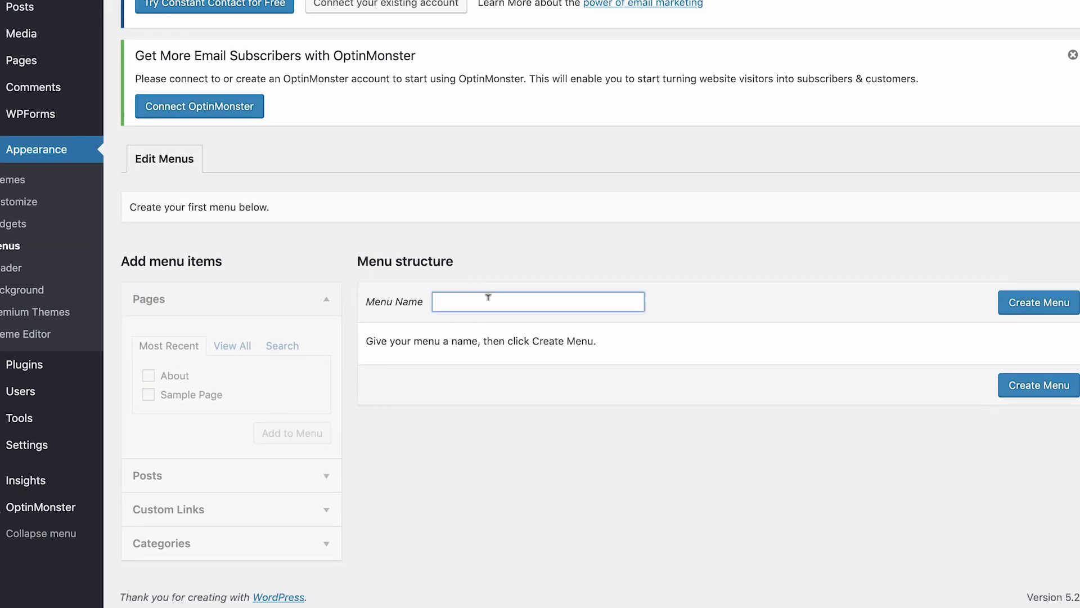
left_click(1038, 303)
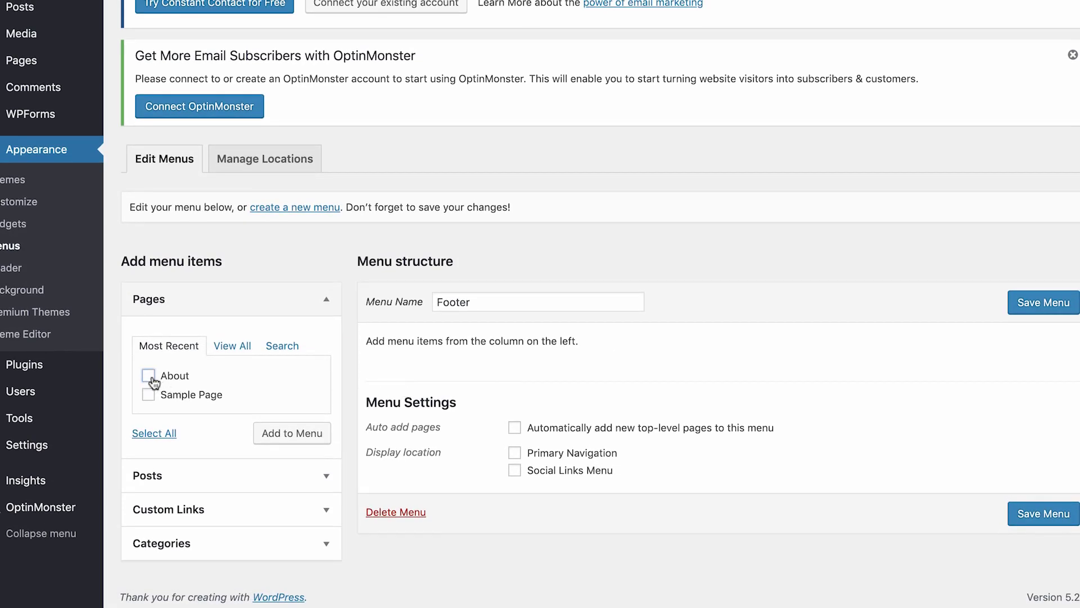
left_click(274, 435)
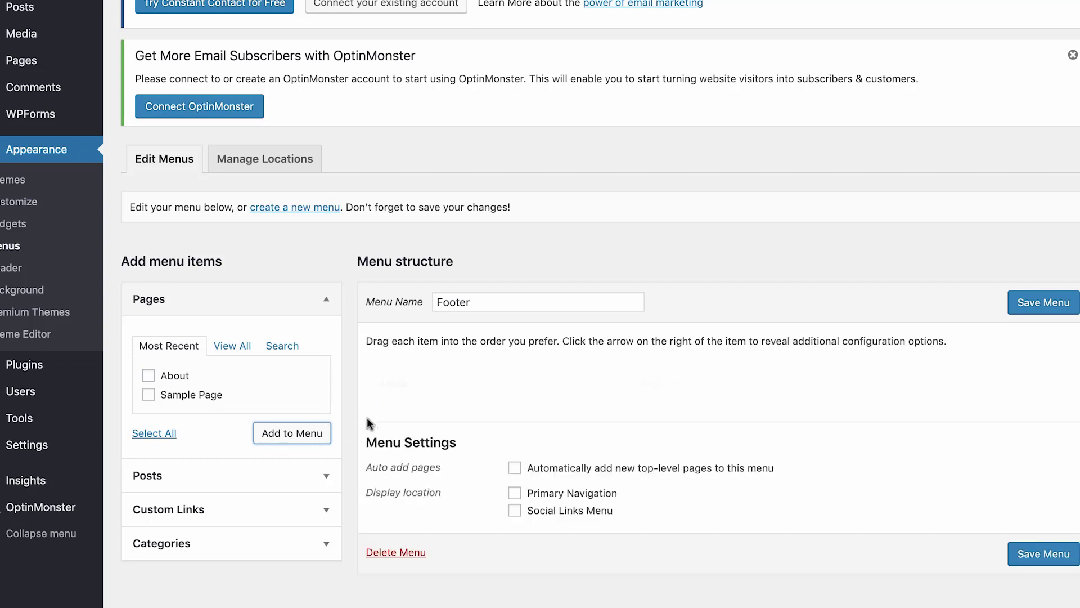
Step: Assign the menu to the Primary Navigation location, rename it "Header" and save it
scroll(703, 380, "down", 1)
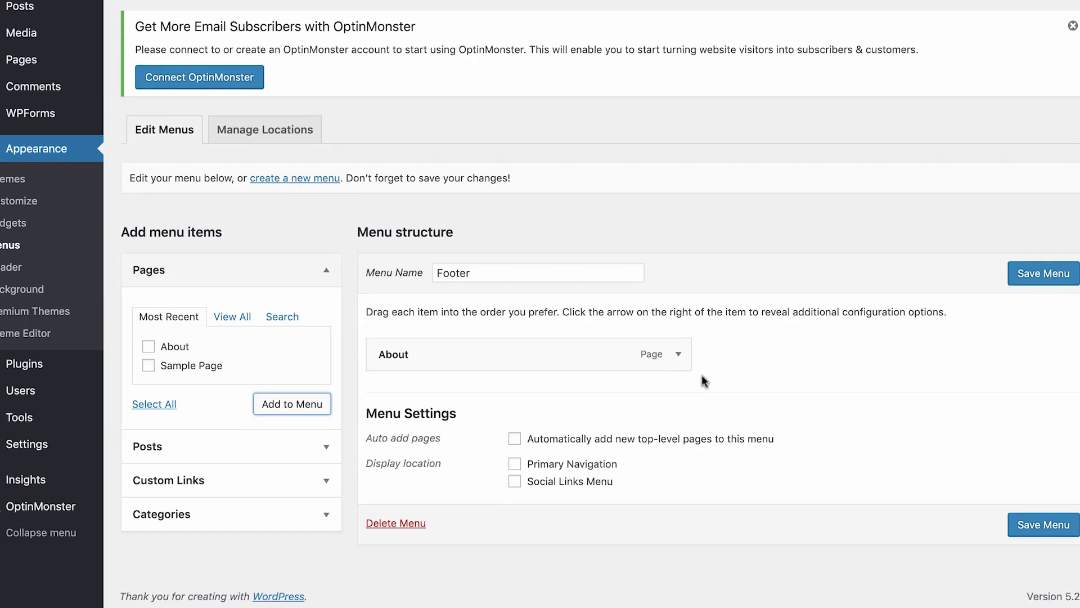
left_click(1058, 536)
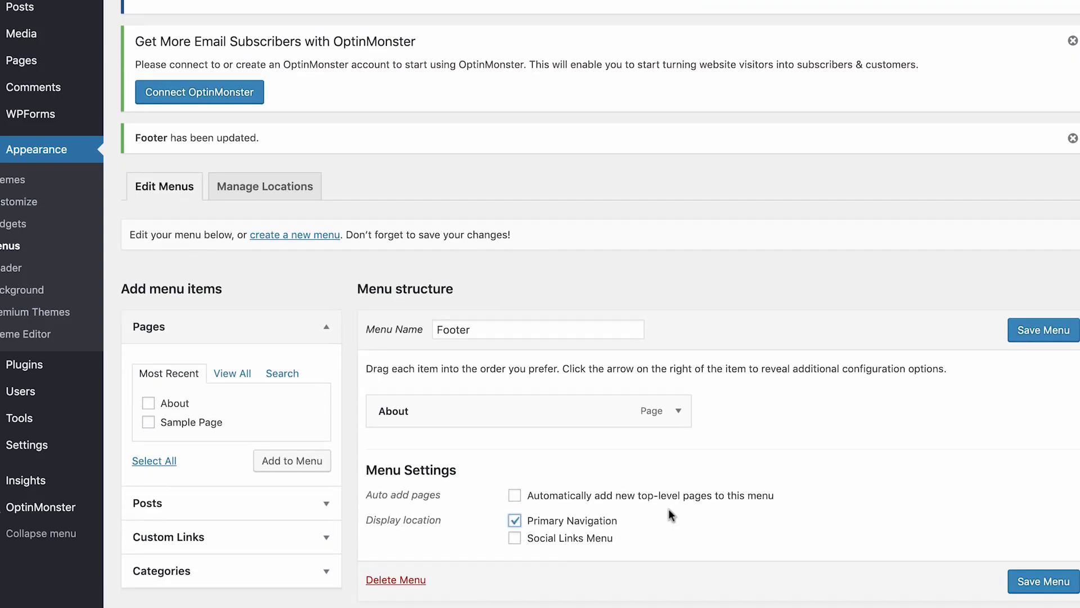
double_click(487, 322)
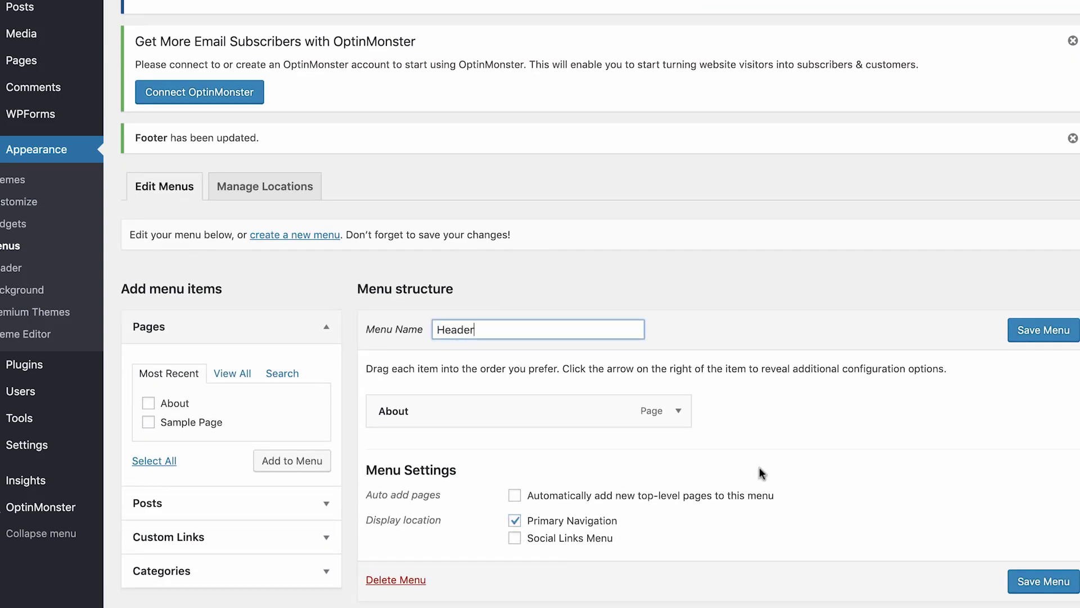
left_click(1043, 581)
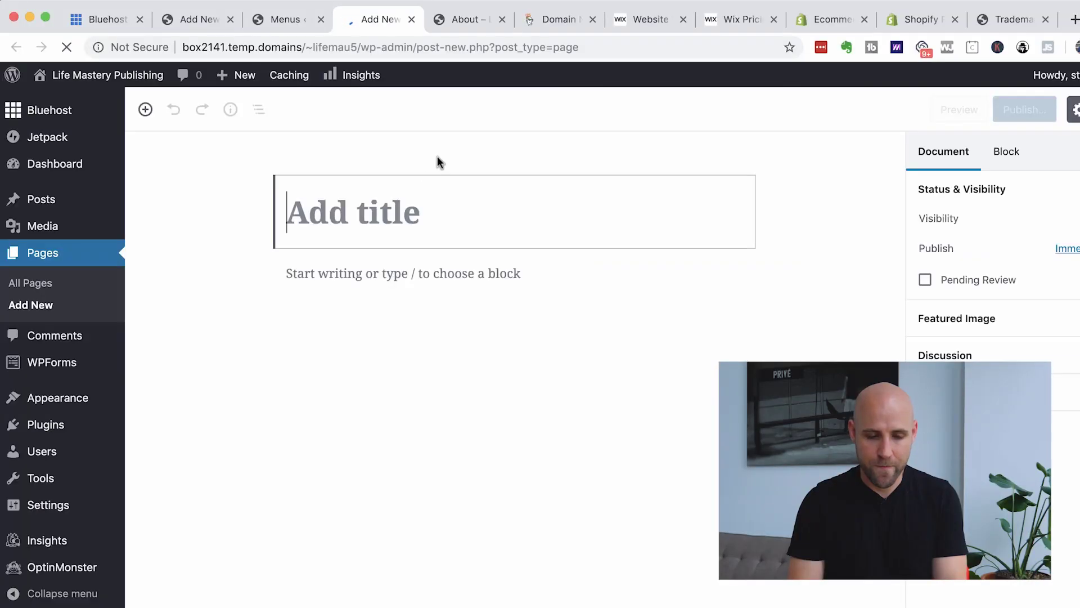
Step: Create a page titled "Contact" with the paragraph "Contact me here." and publish it
type("C")
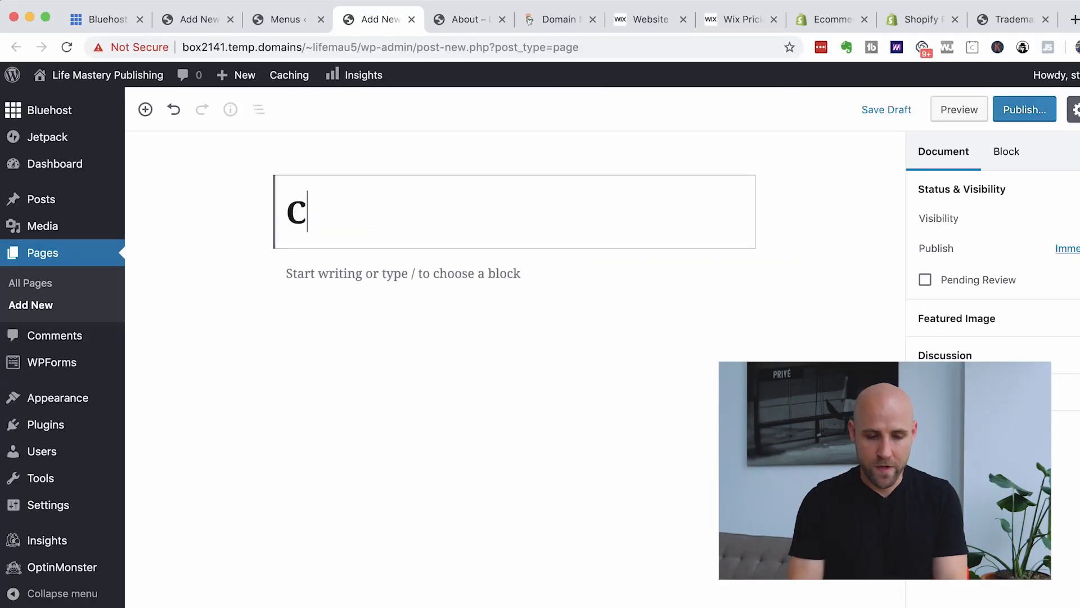
type("ontact")
key("Return")
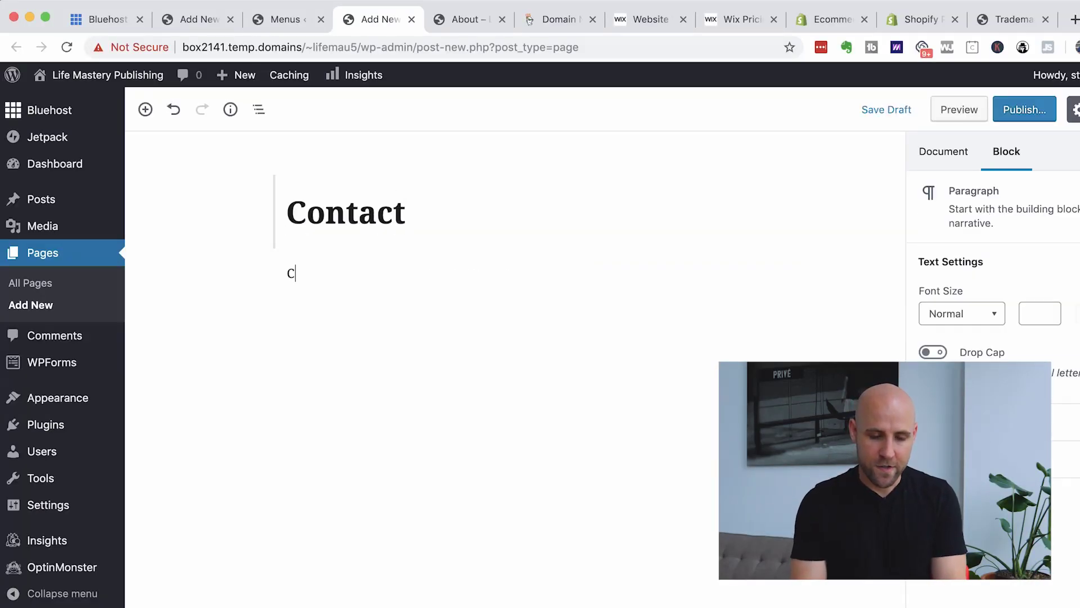
type("Contact me here.")
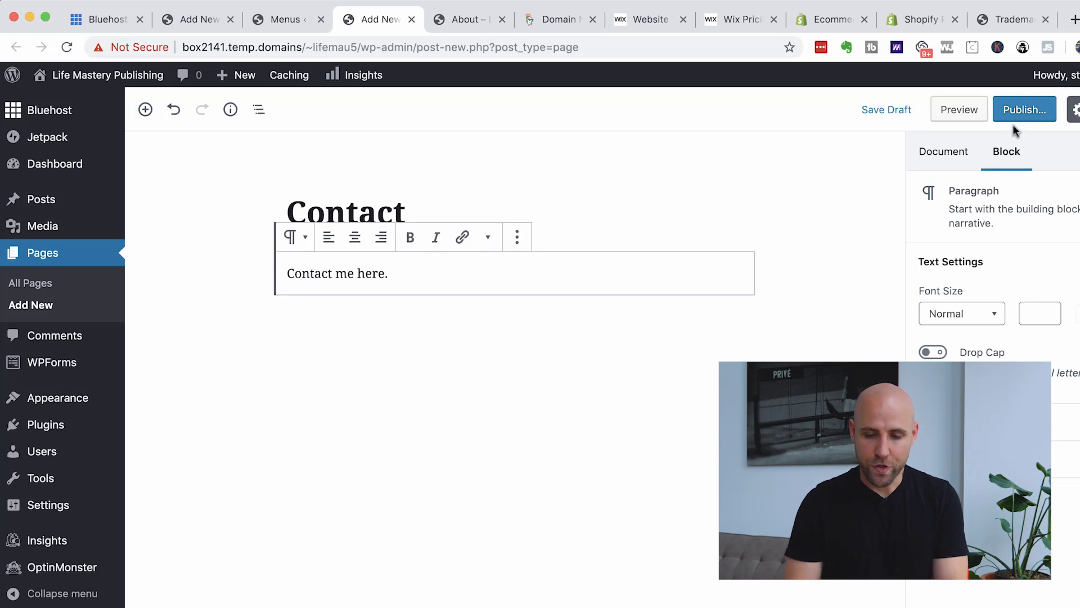
left_click(1042, 112)
left_click(1042, 112)
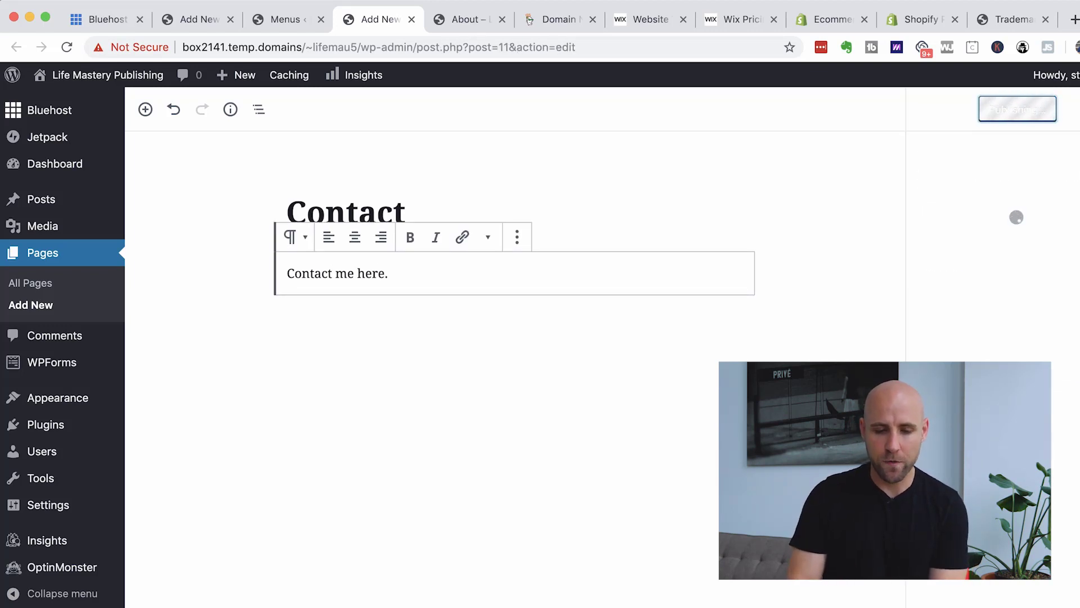
Step: Refresh the live About page to check the site's navigation
left_click(464, 19)
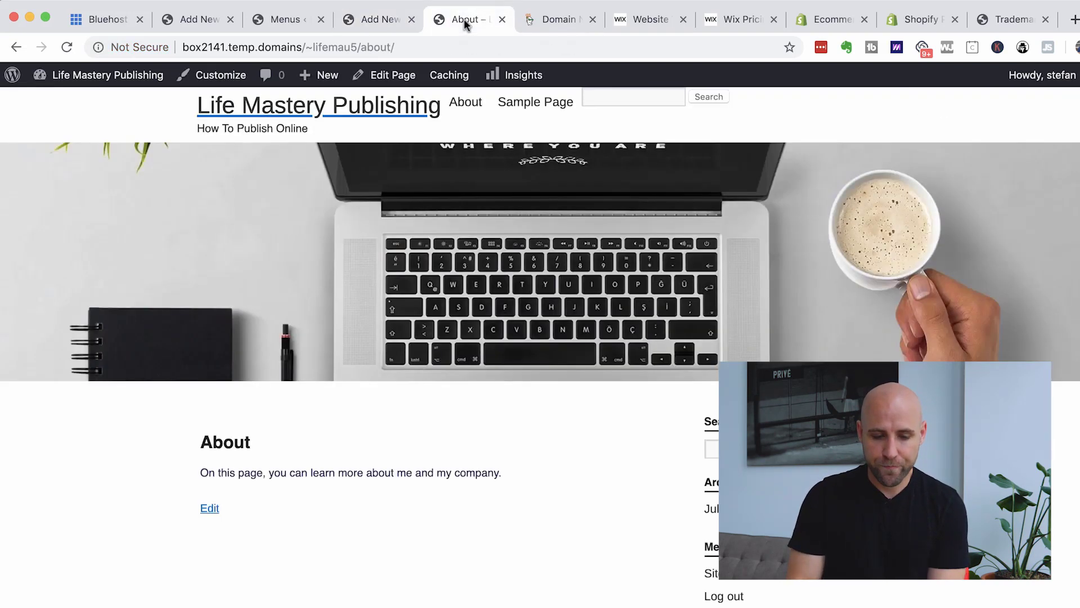
mouse_move(99, 65)
left_click(67, 48)
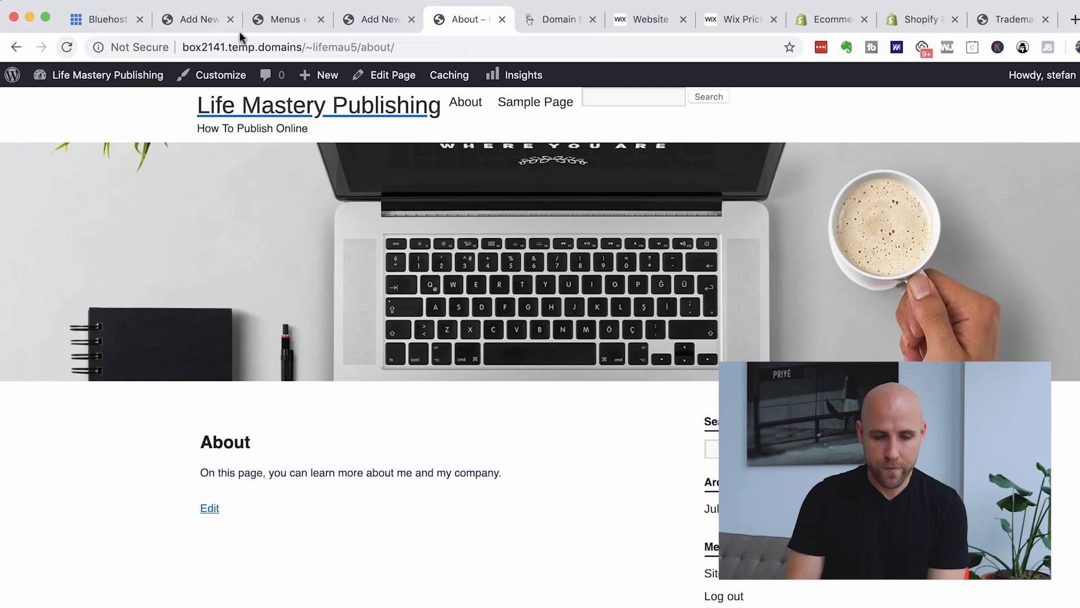
Step: Add the Contact page to the Header menu, save the menu and open the Contact page on the live site
left_click(363, 28)
left_click(293, 19)
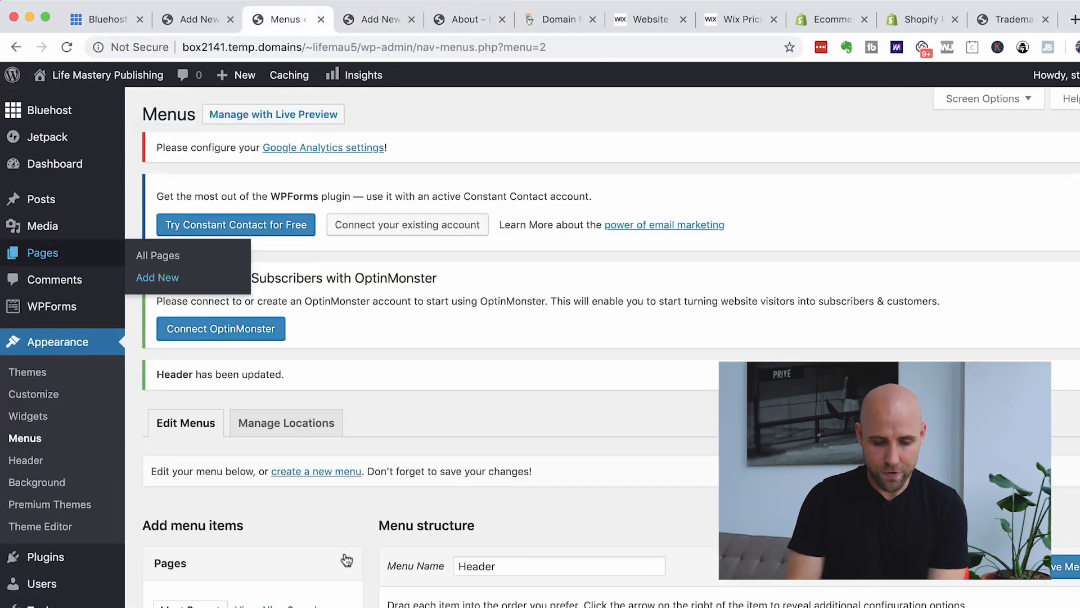
scroll(346, 560, "down", 3)
left_click(258, 513)
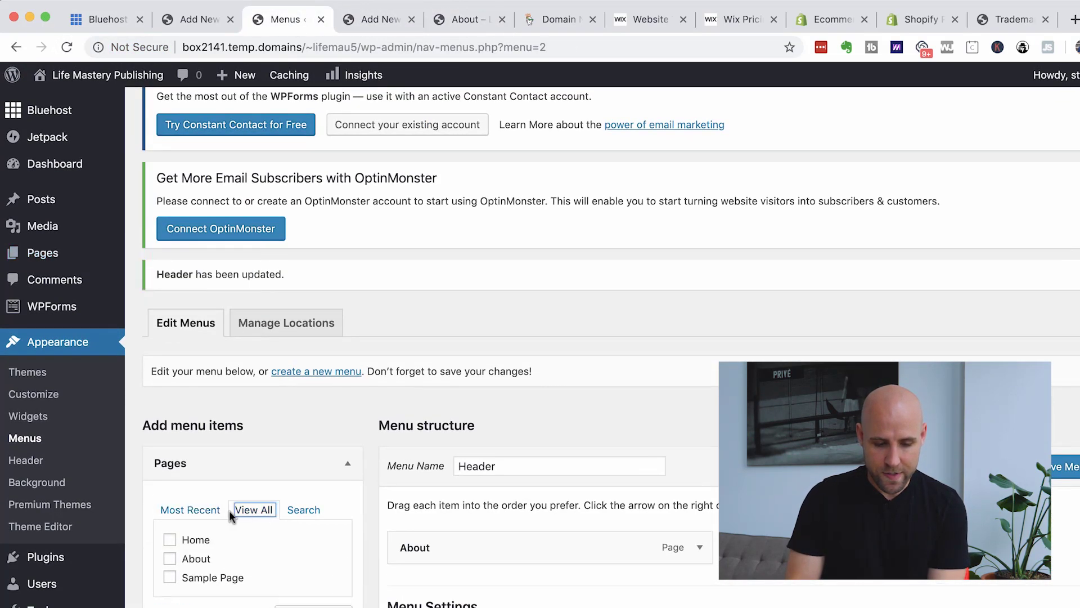
left_click(192, 515)
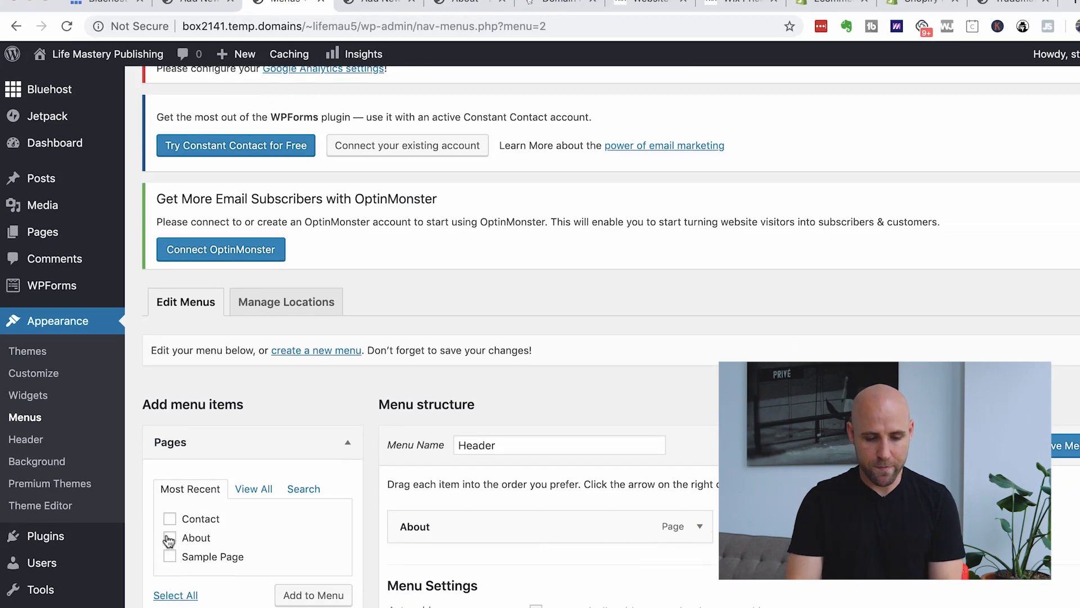
left_click(169, 591)
left_click(307, 440)
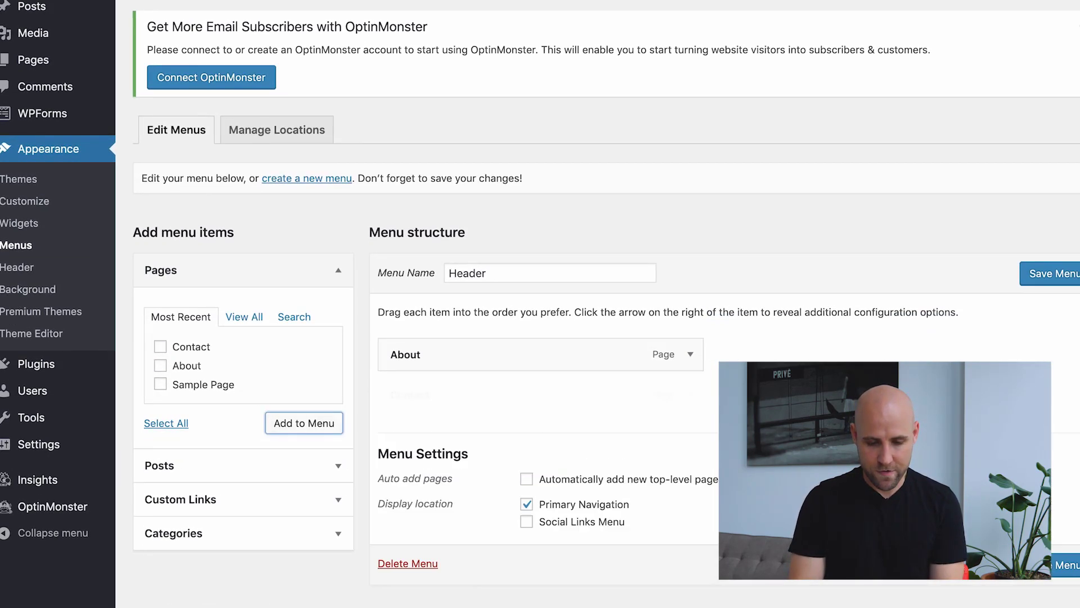
left_click(1068, 273)
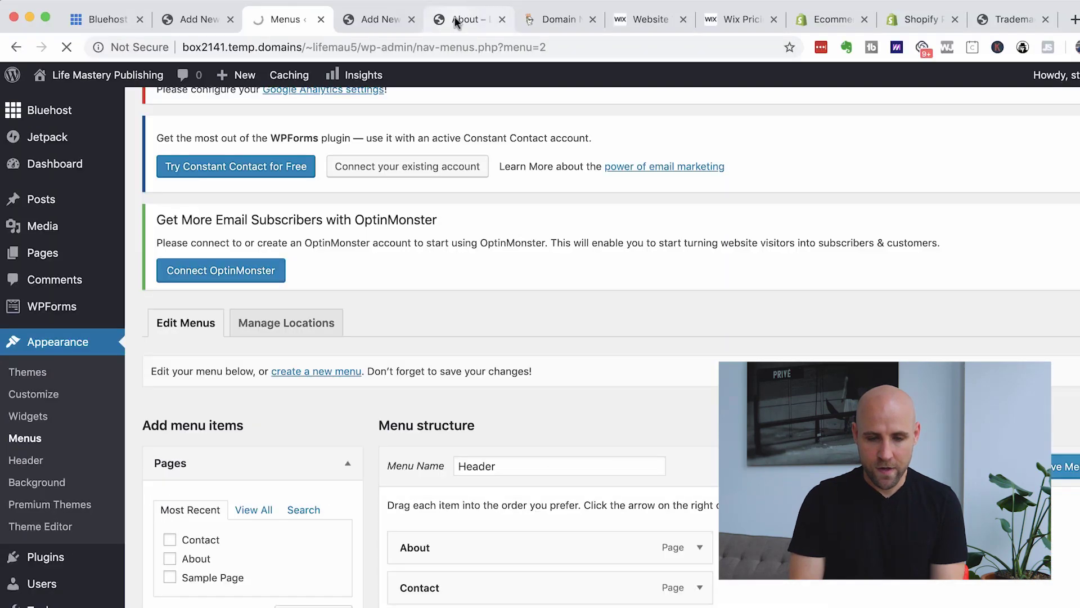
left_click(454, 17)
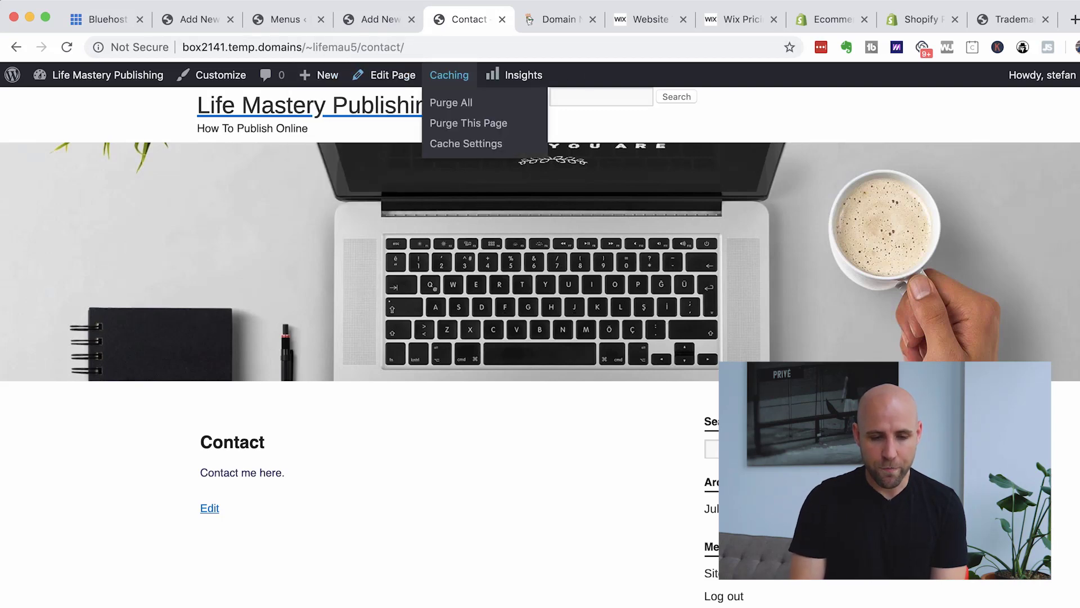
Step: Look through the installed themes and open the catalogue for adding a new theme
left_click(269, 28)
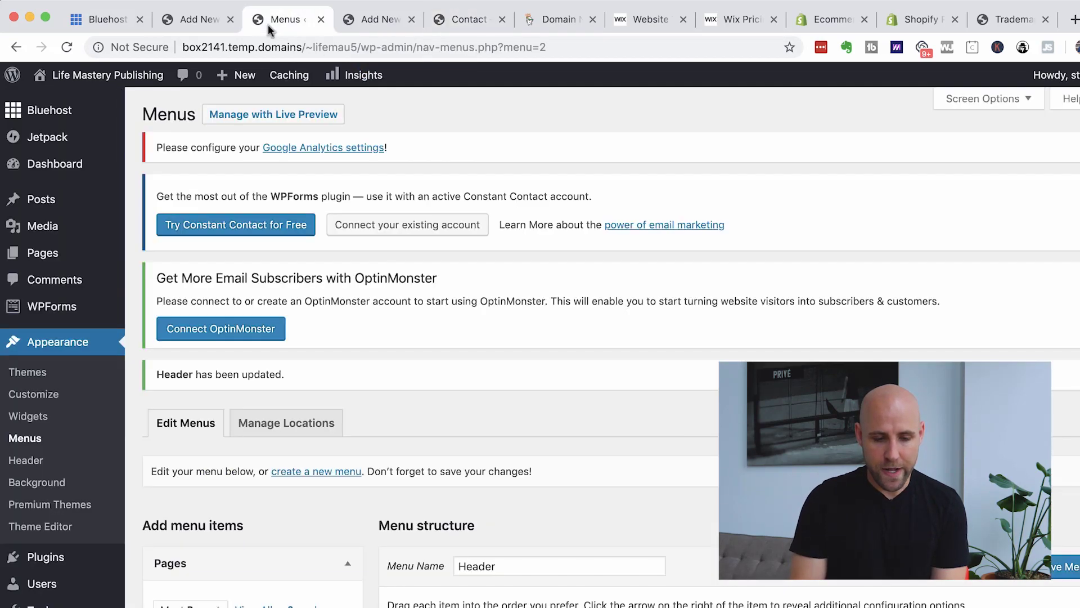
left_click(38, 381)
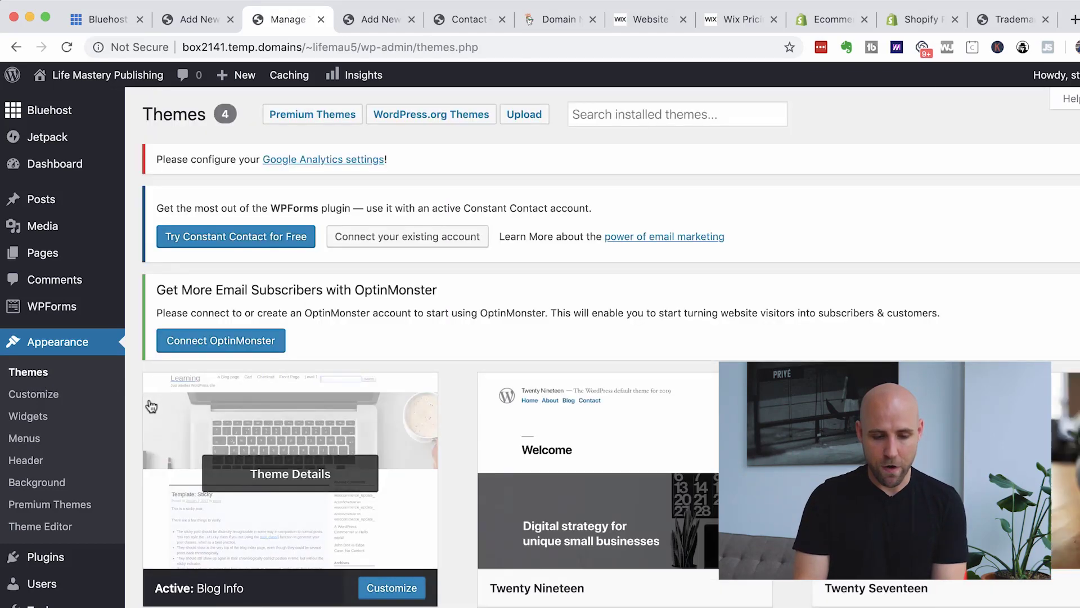
scroll(150, 408, "down", 2)
scroll(149, 408, "down", 4)
scroll(149, 438, "up", 2)
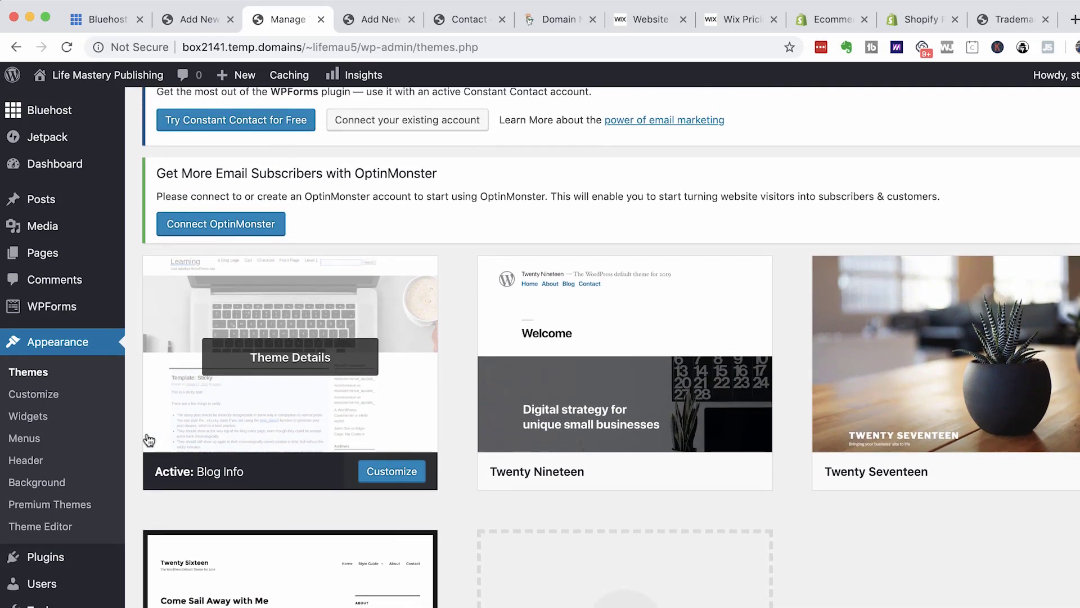
scroll(455, 494, "down", 1)
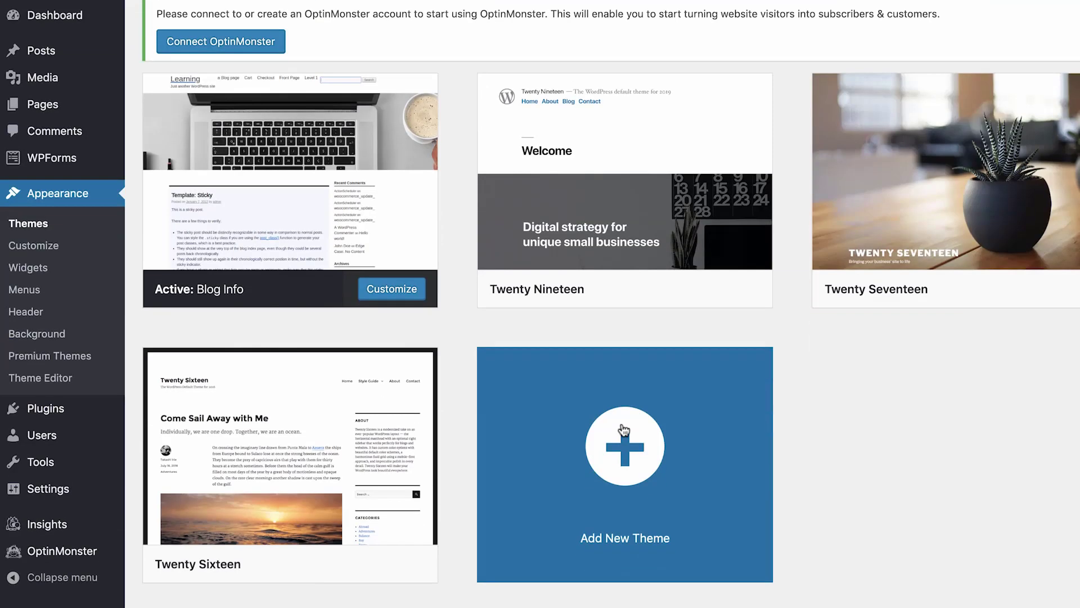
left_click(623, 431)
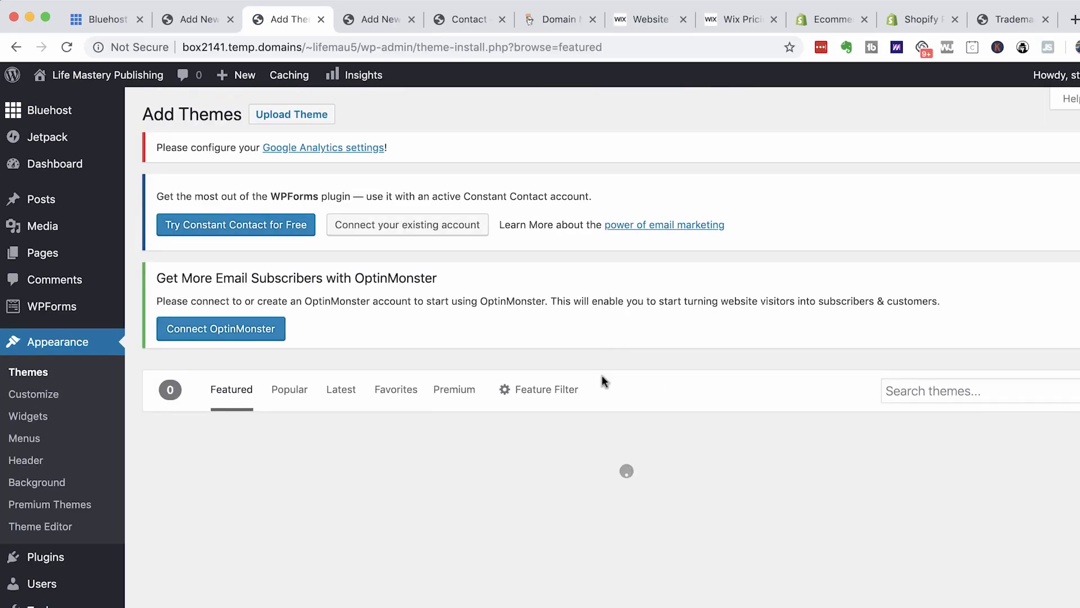
Step: Preview the featured cloudpress theme, look over its demo blog page and close the preview
scroll(145, 417, "down", 4)
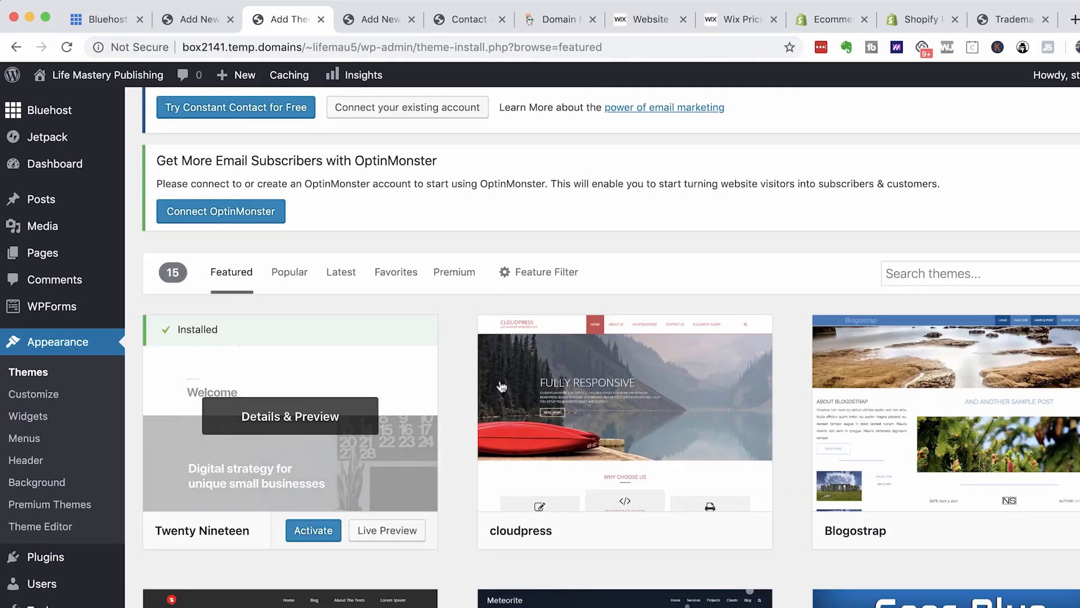
scroll(727, 481, "down", 3)
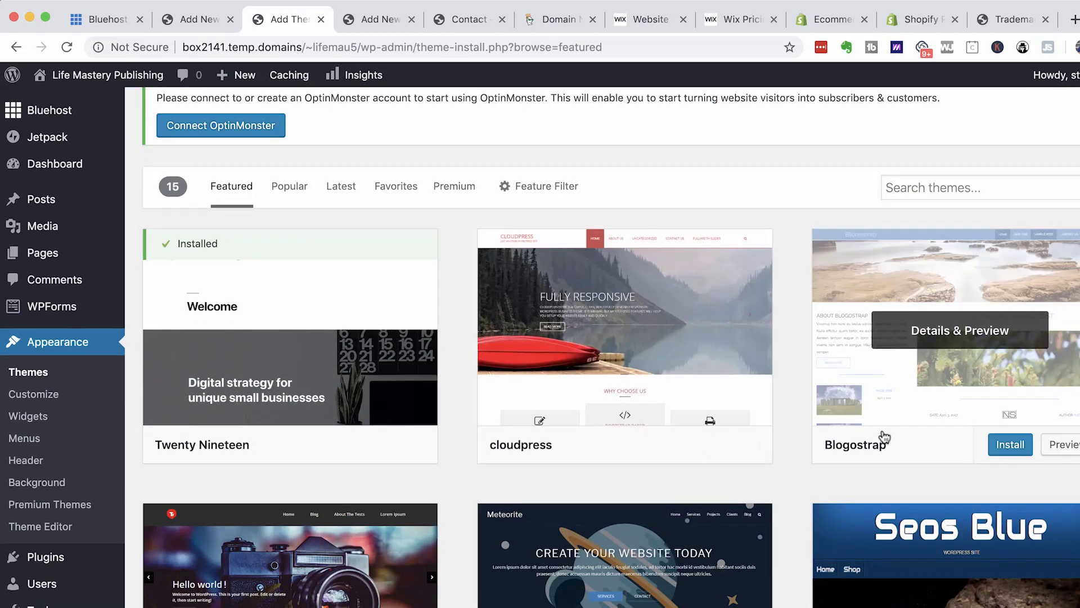
mouse_move(760, 460)
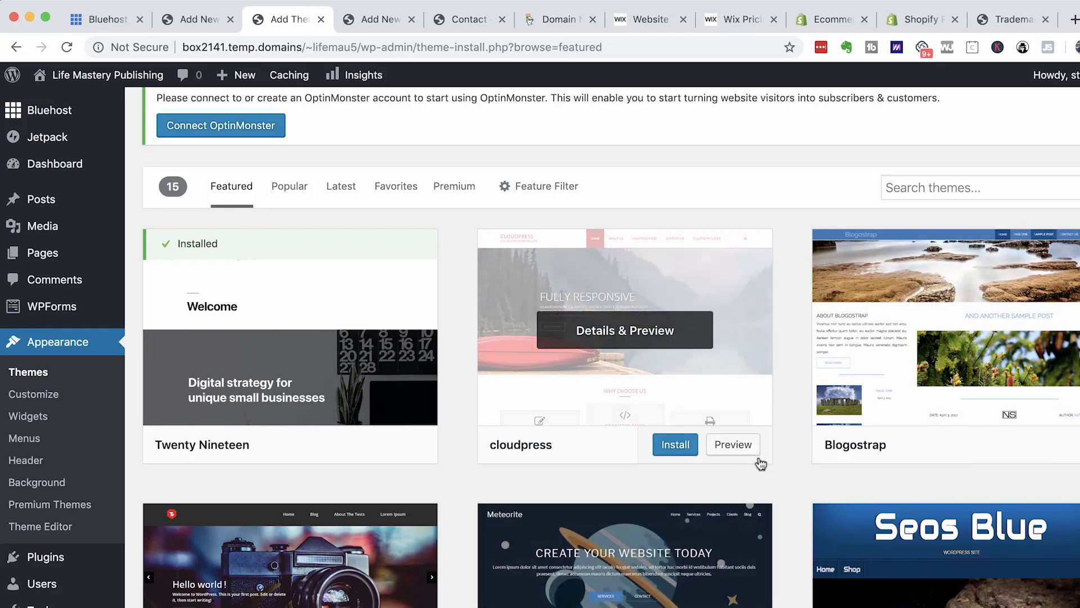
left_click(733, 445)
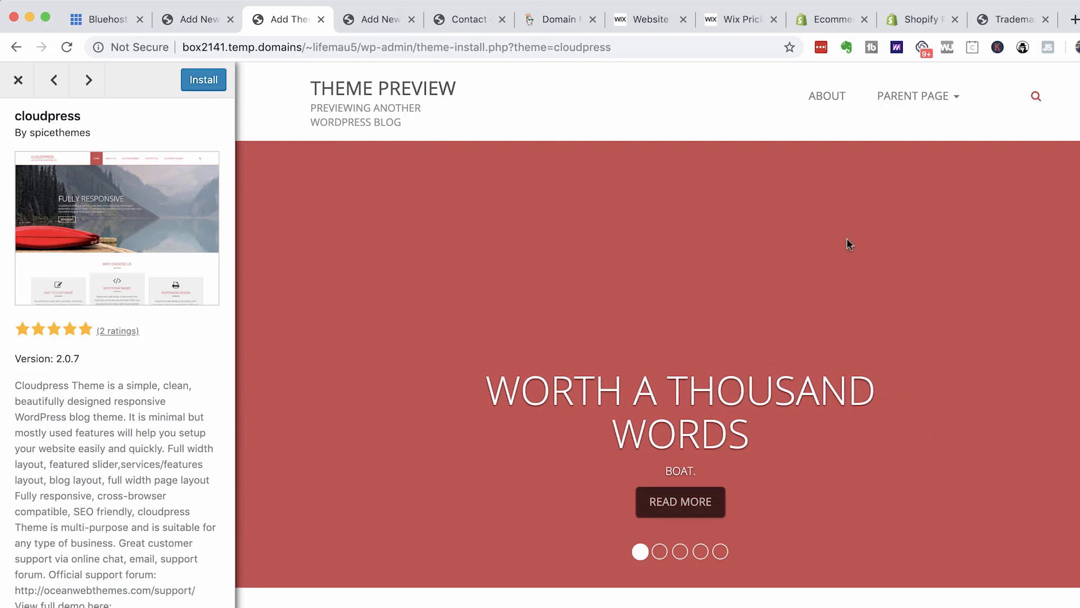
scroll(839, 406, "down", 10)
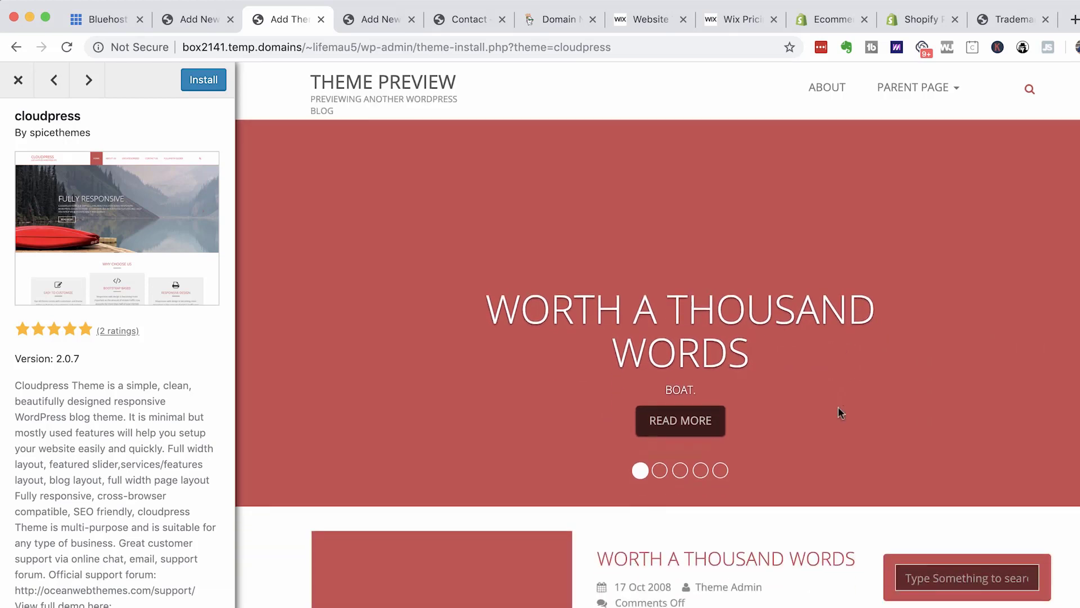
scroll(876, 457, "down", 10)
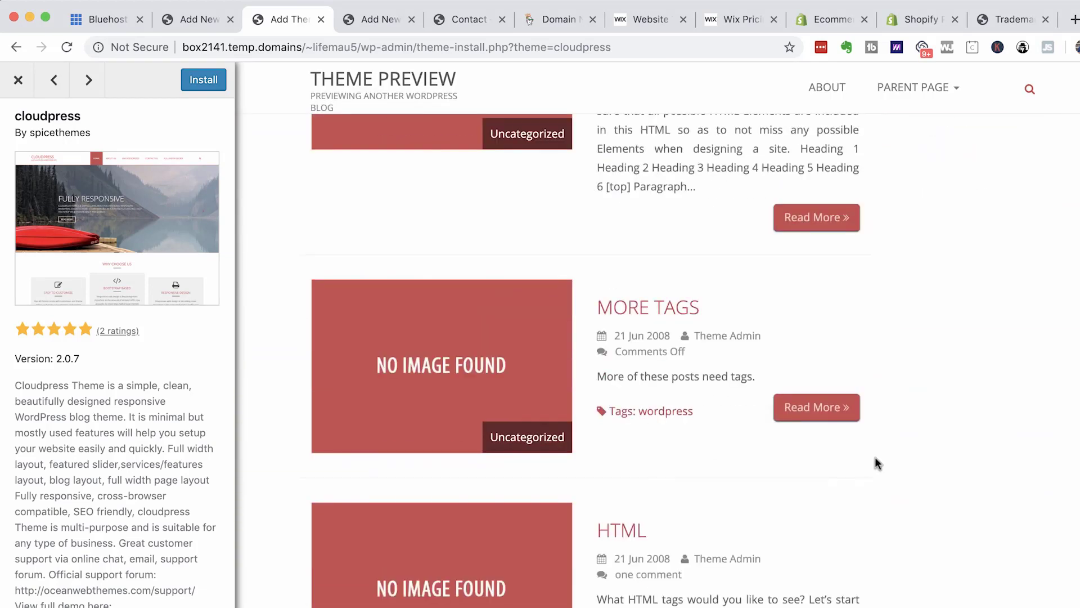
scroll(875, 457, "up", 20)
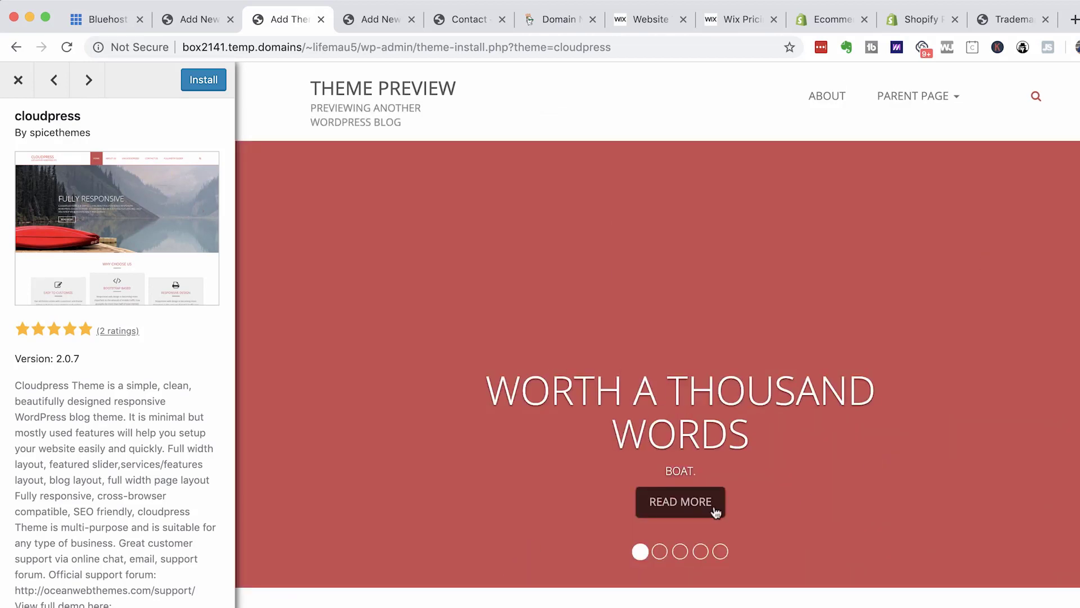
left_click(17, 82)
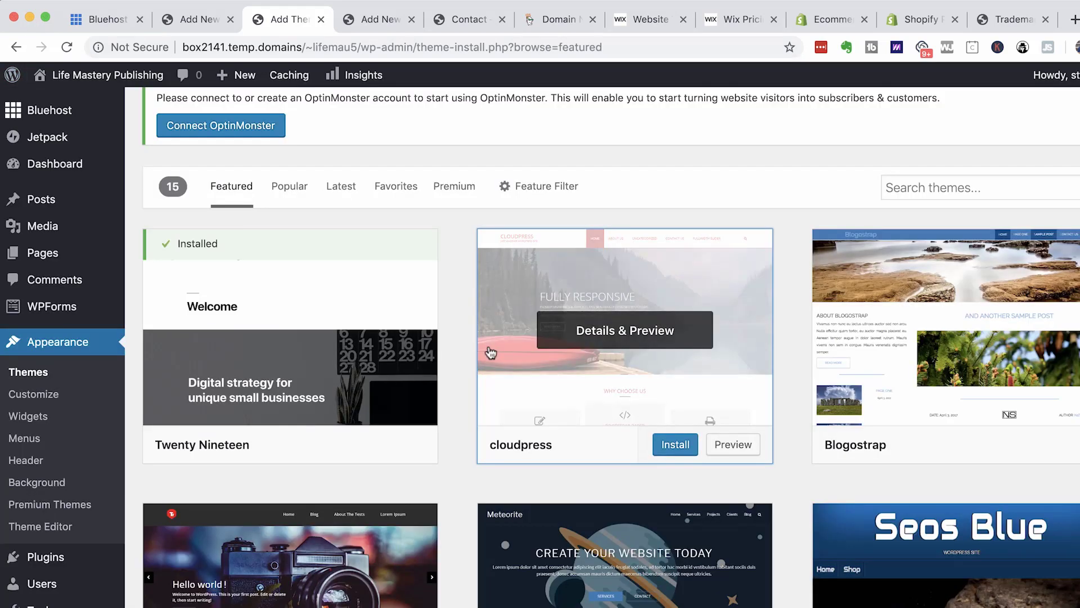
Step: Browse the popular themes in the catalogue and the premium WordPress themes in the Bluehost Marketplace
left_click(275, 191)
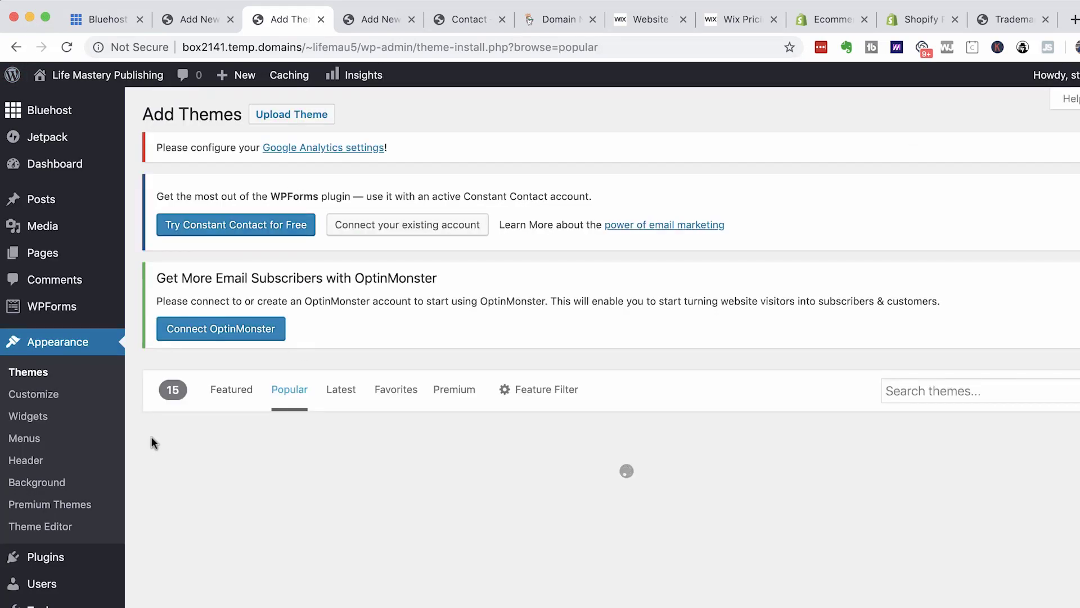
scroll(140, 441, "down", 5)
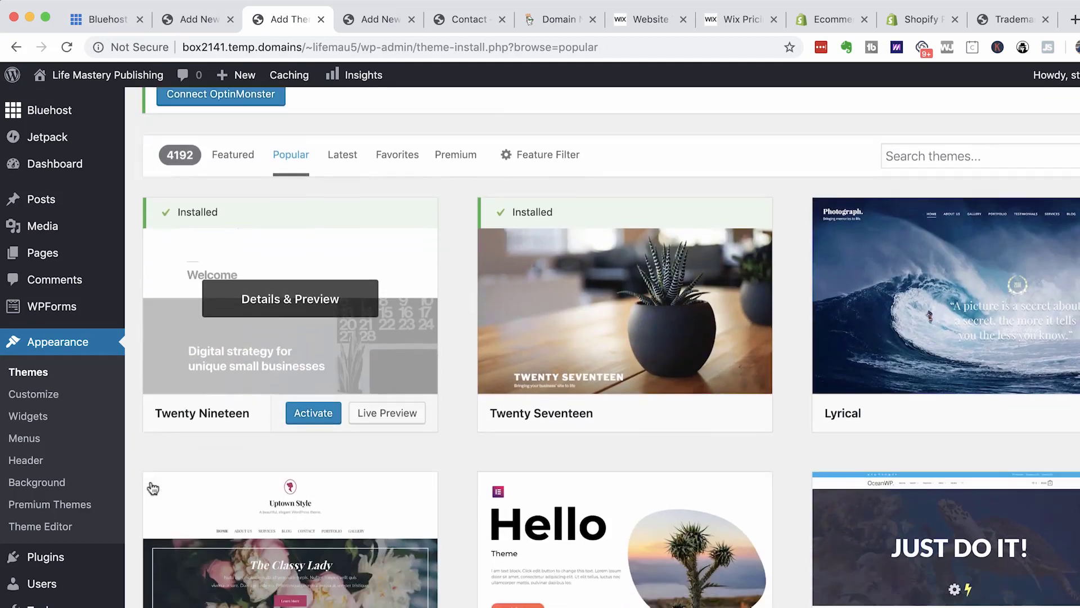
scroll(153, 488, "down", 3)
scroll(153, 488, "up", 3)
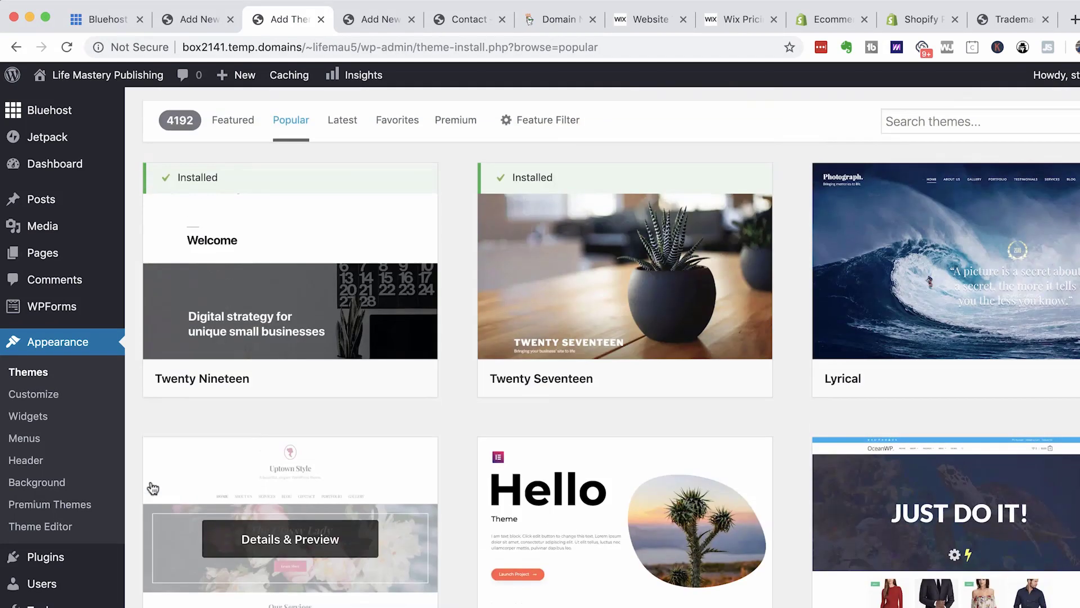
scroll(362, 271, "up", 3)
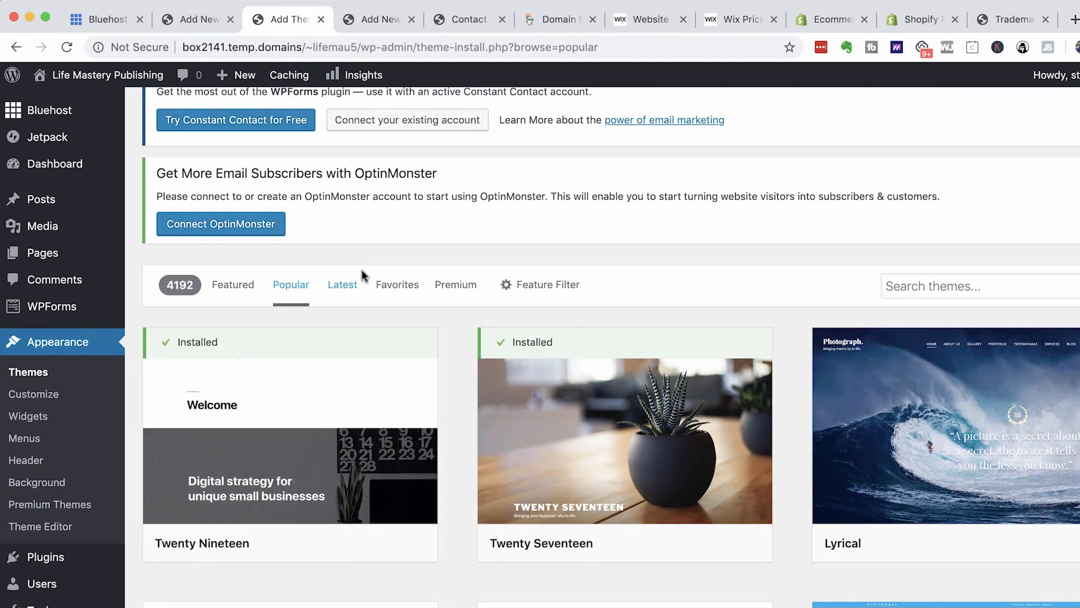
left_click(464, 286)
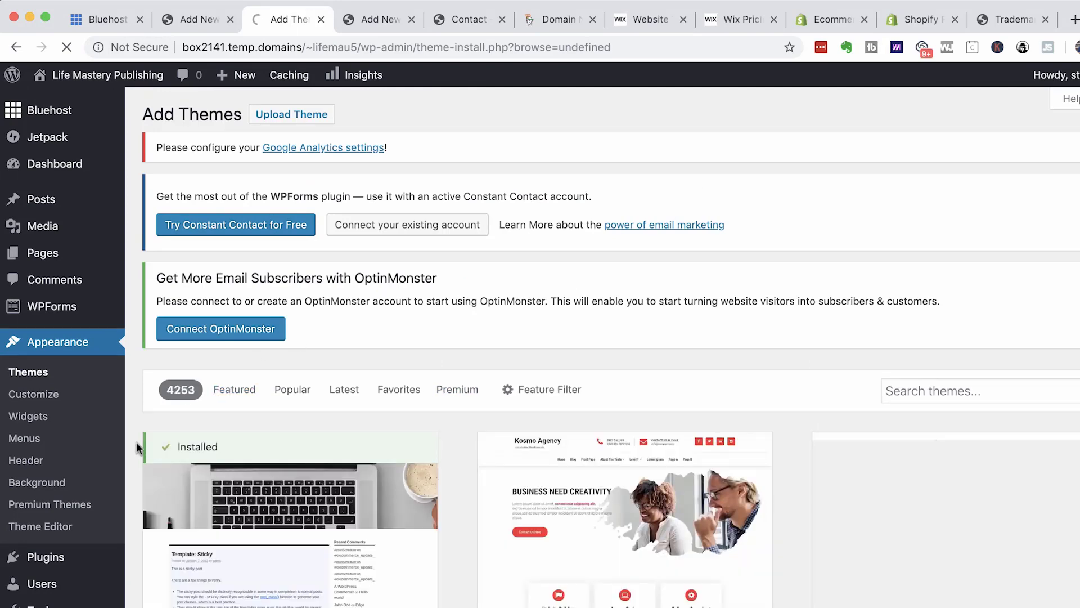
scroll(138, 442, "down", 3)
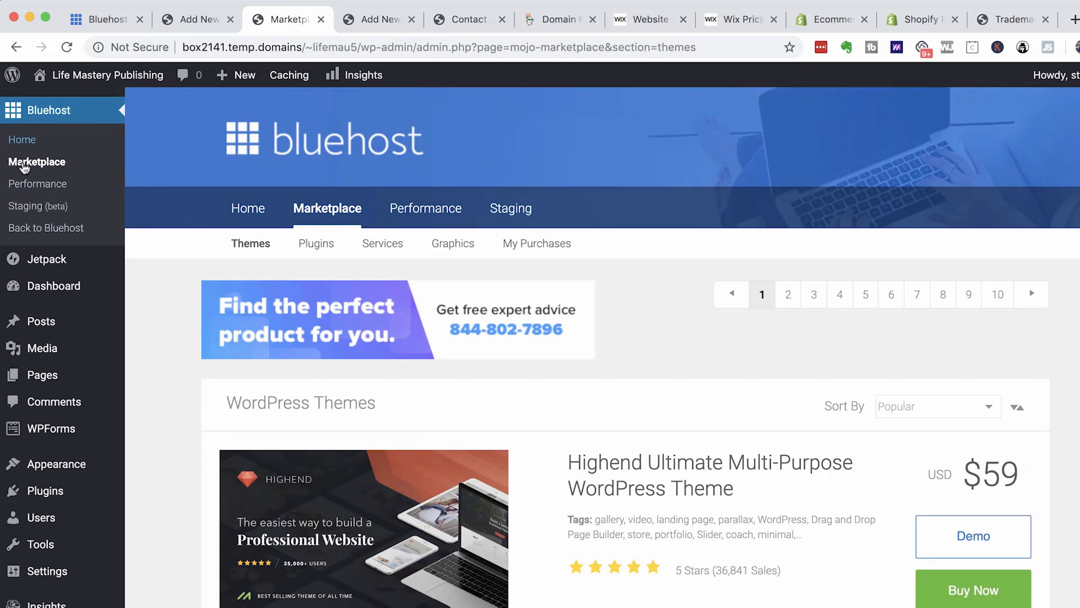
Step: Look through the premium WordPress themes and their prices in the Bluehost Marketplace
scroll(199, 487, "down", 4)
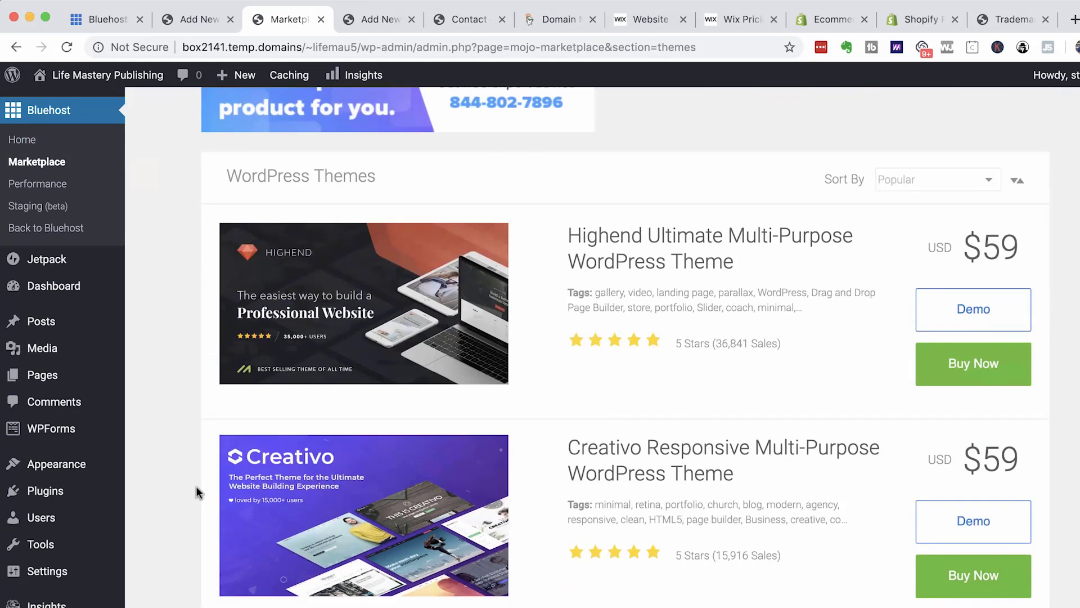
scroll(636, 603, "down", 6)
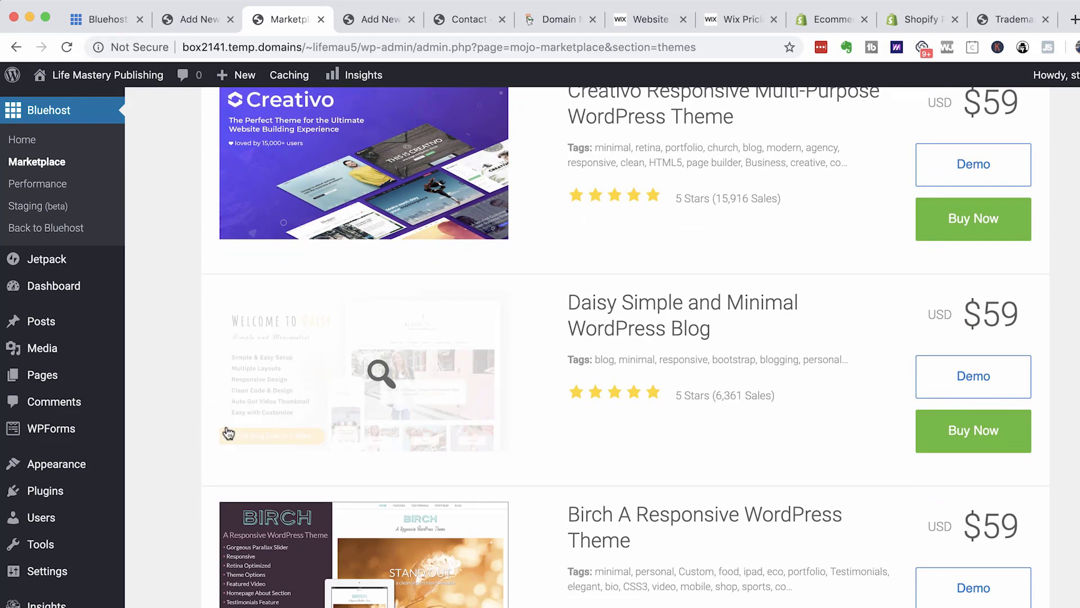
scroll(228, 432, "up", 6)
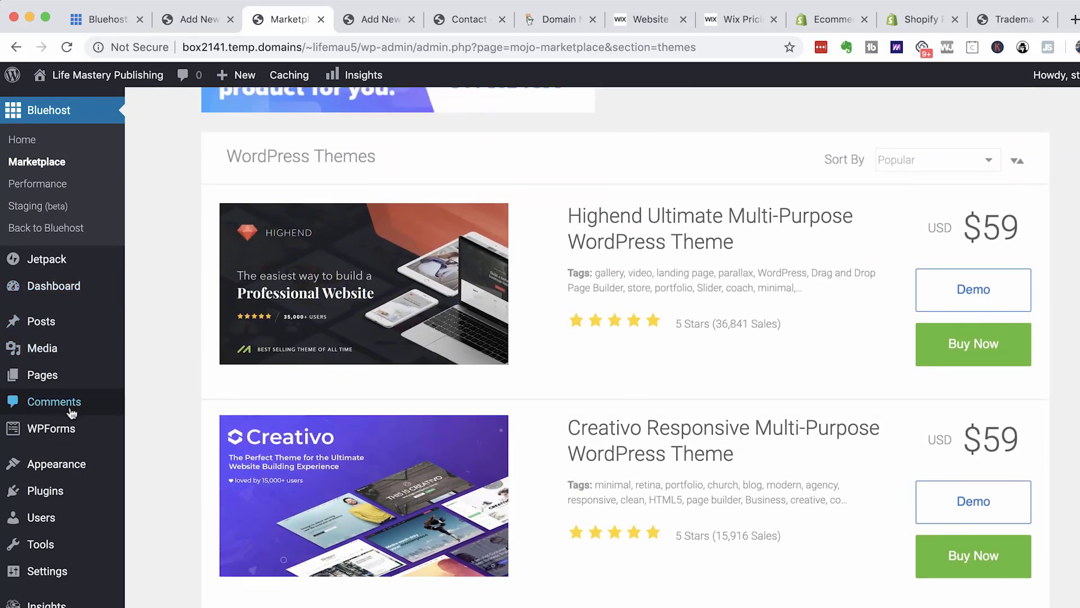
Step: Open the Widgets page and look over the available widgets
mouse_move(63, 463)
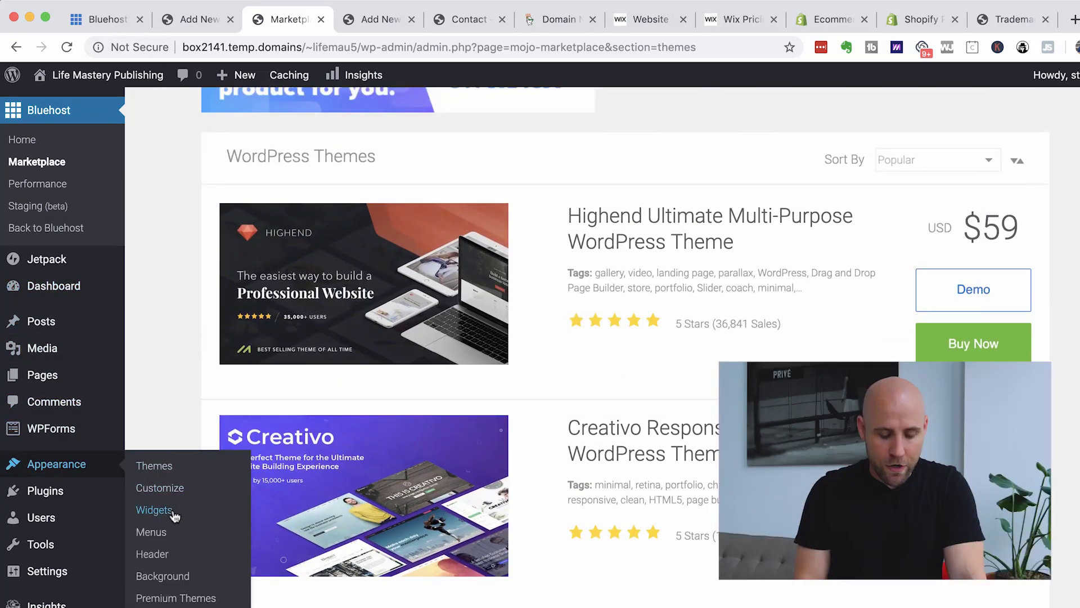
left_click(175, 513)
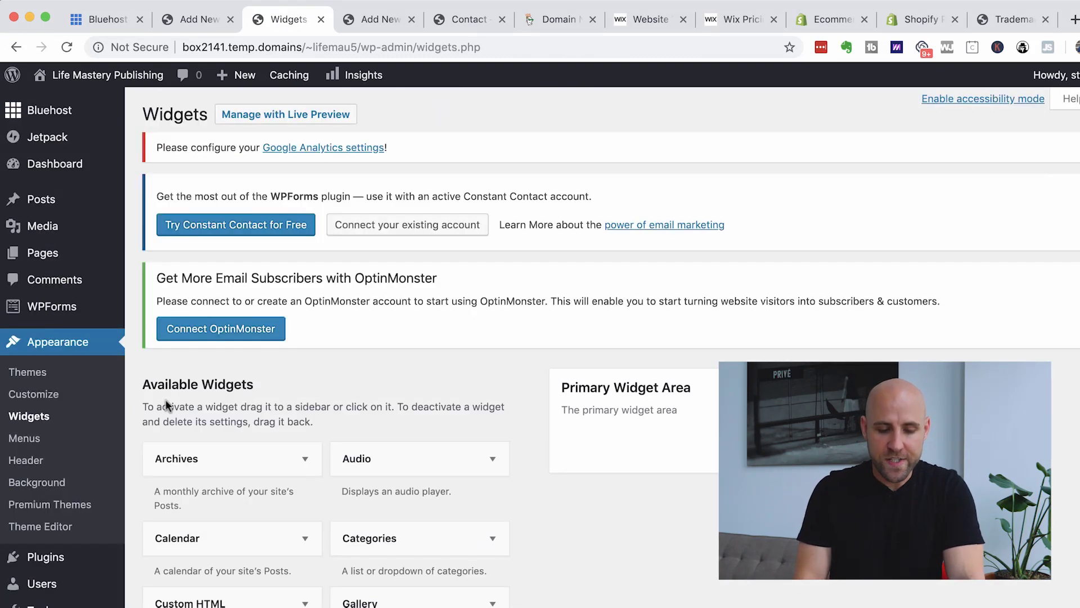
scroll(134, 412, "down", 5)
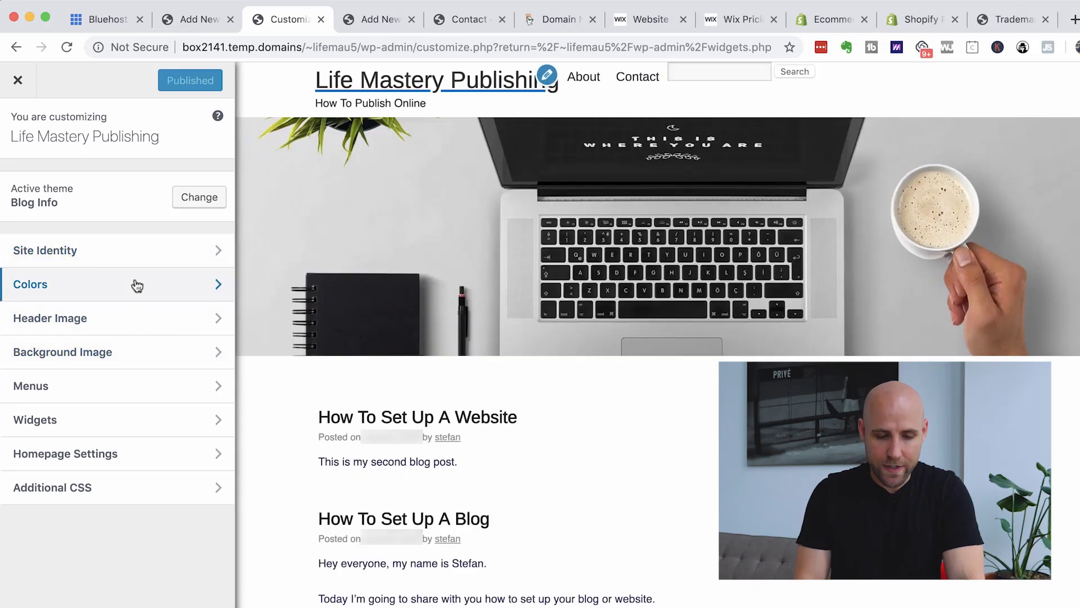
Step: Review the Site Identity, Colors, Header Image and Background Image settings in the site customizer
left_click(131, 260)
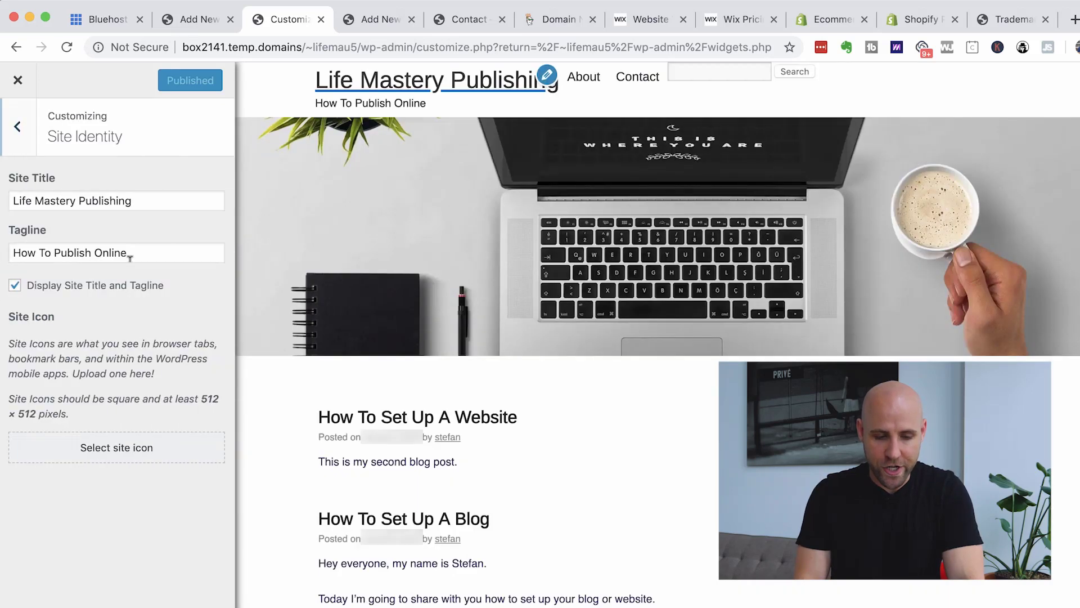
left_click(17, 126)
left_click(71, 289)
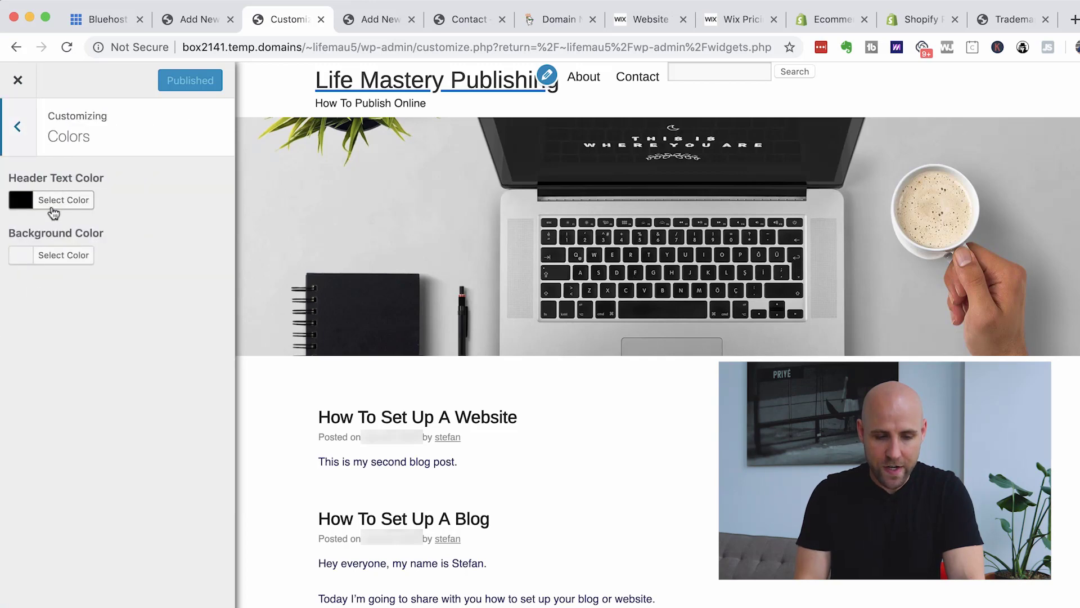
left_click(26, 147)
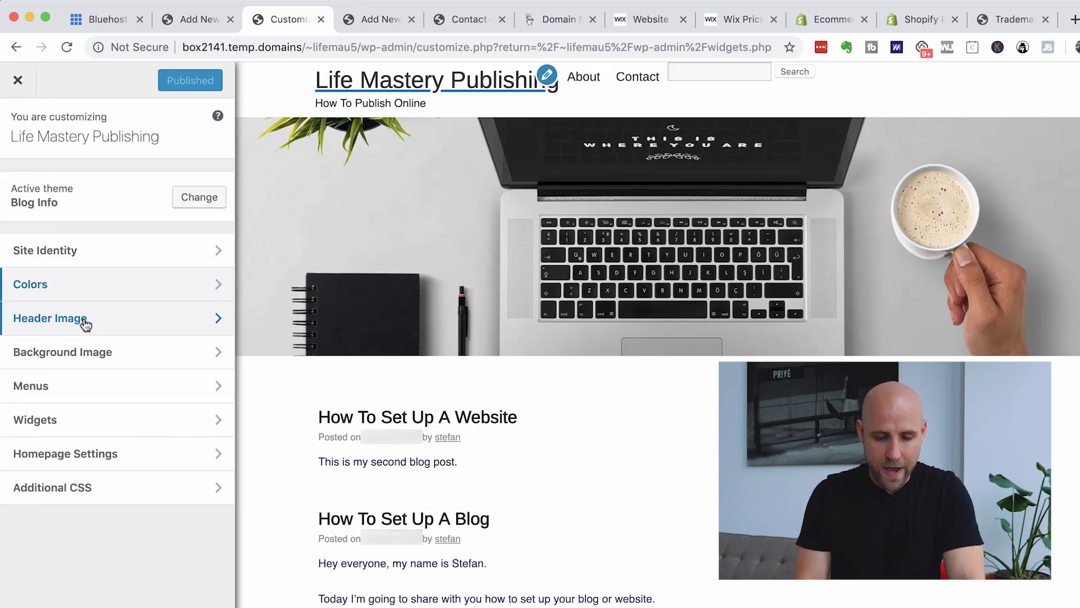
left_click(85, 324)
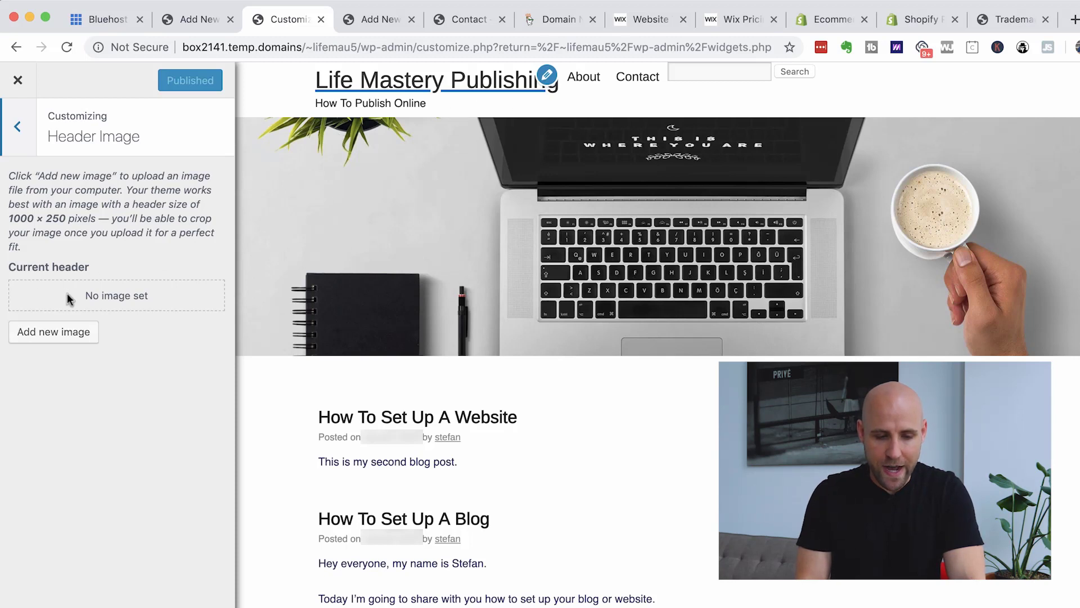
left_click(21, 119)
left_click(102, 355)
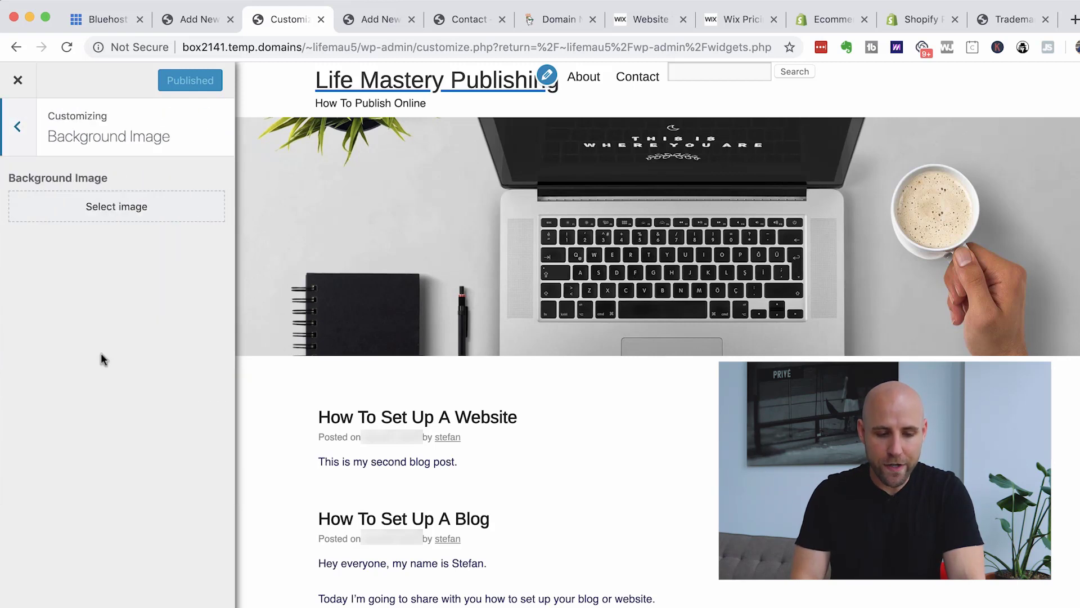
left_click(17, 127)
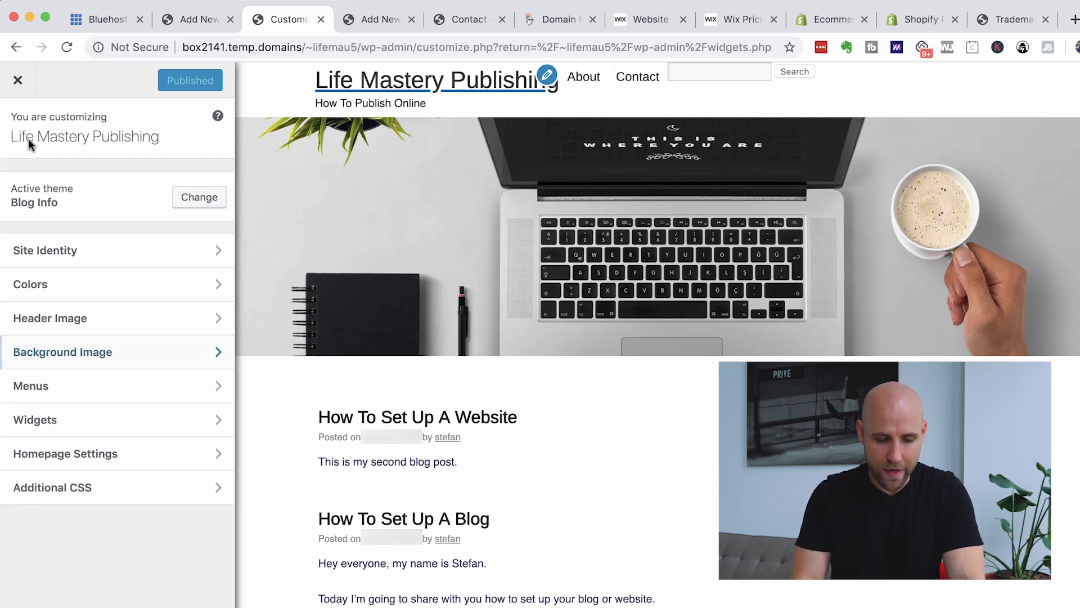
Step: Add a Recent Posts widget titled "Recent Posts" to the Primary Widget Area in the customizer
left_click(79, 418)
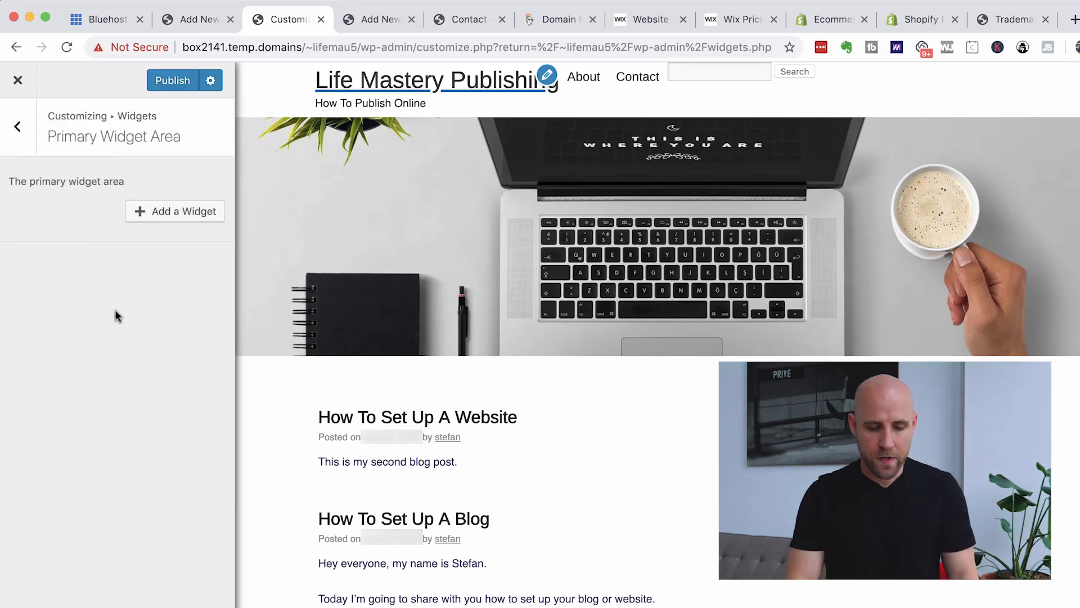
left_click(171, 219)
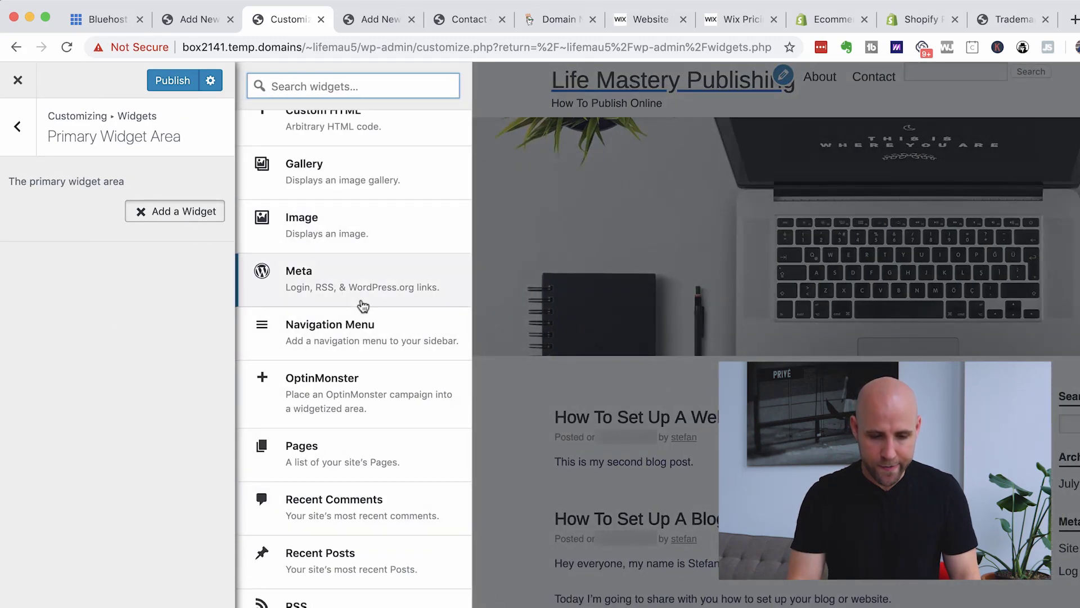
scroll(369, 398, "up", 3)
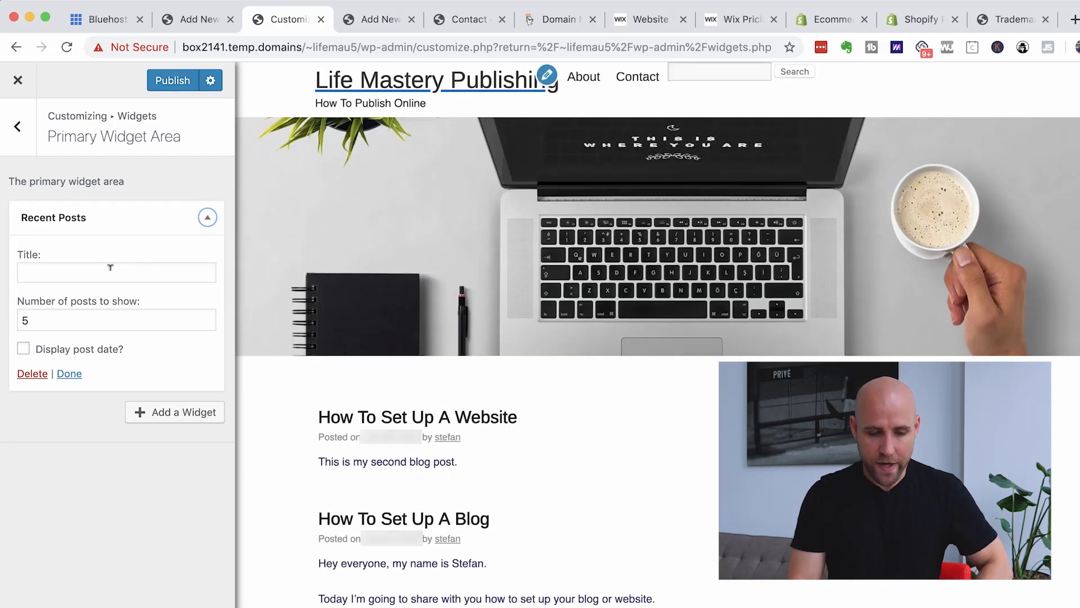
left_click(104, 275)
type("Recent Posts")
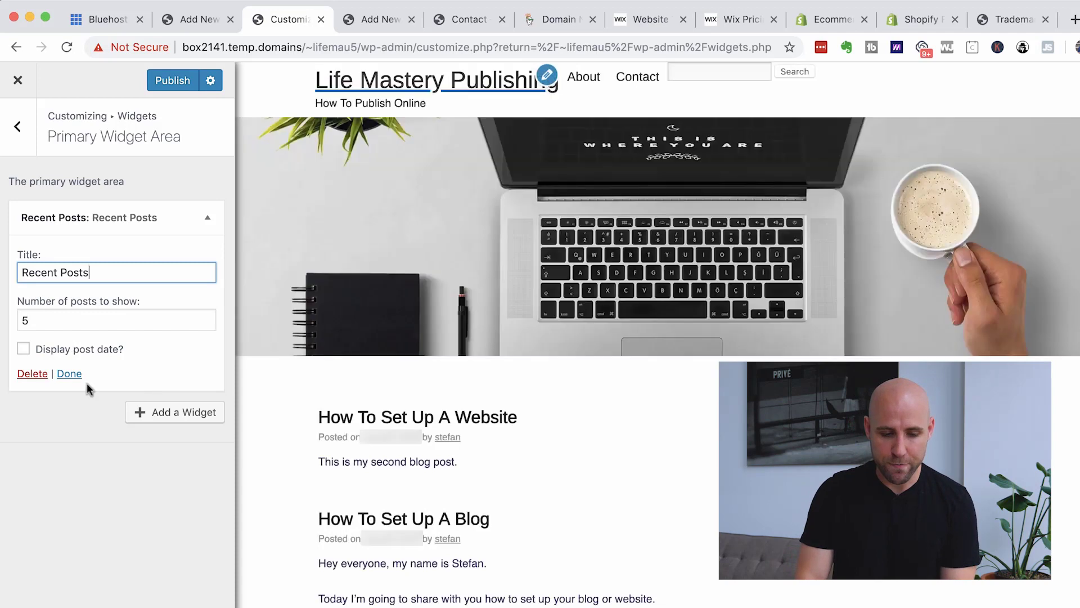
left_click(73, 374)
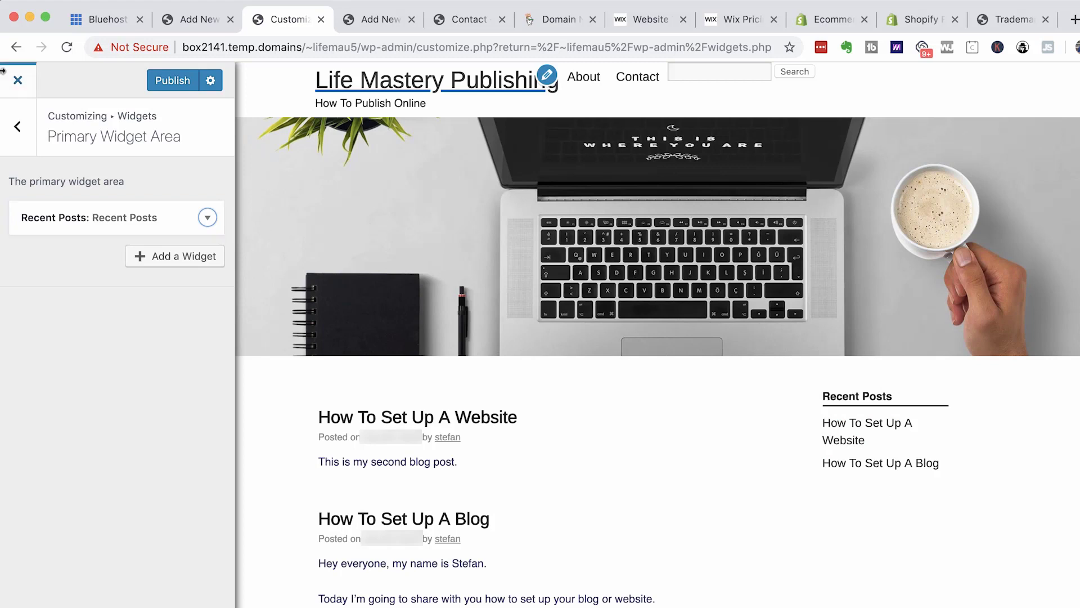
Step: Close the customizer and discard the unpublished widget changes
left_click(21, 118)
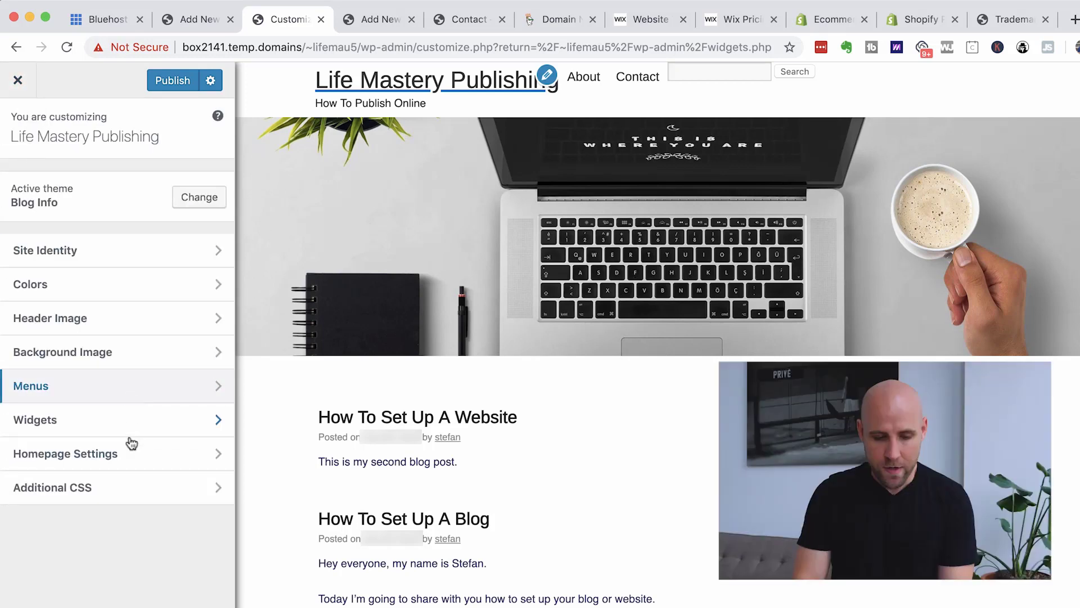
left_click(18, 83)
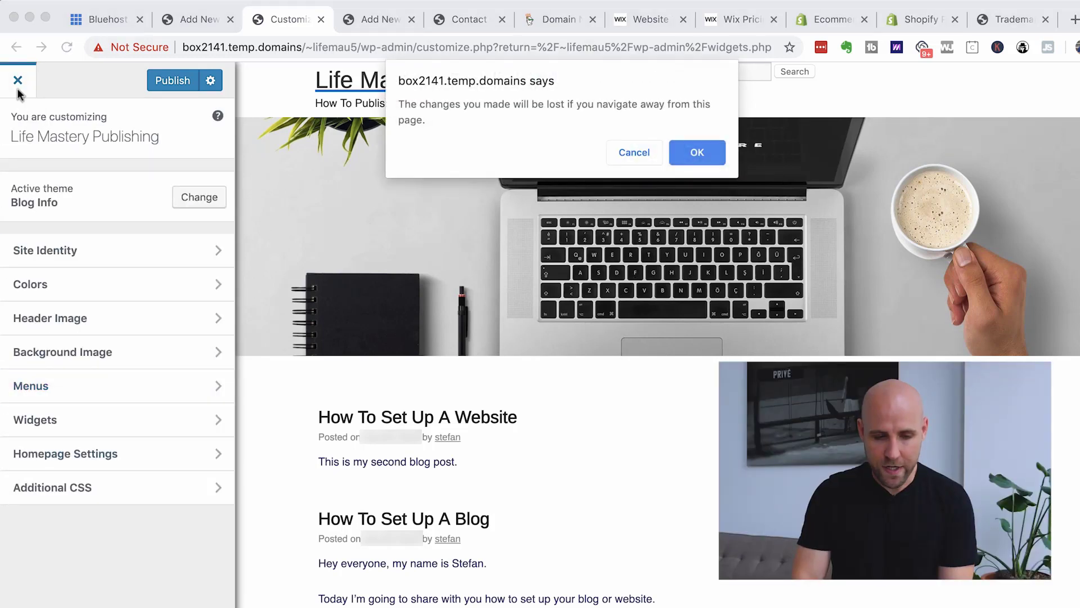
left_click(699, 151)
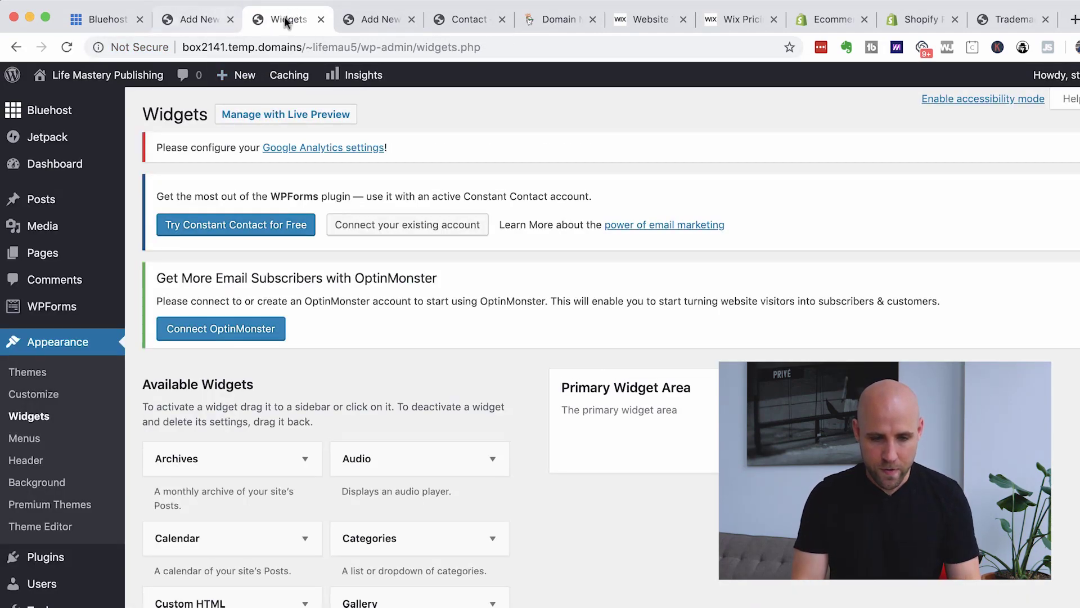
Step: Add the Recent Posts widget to the Primary Widget Area on the Widgets page and remove it again
scroll(543, 586, "down", 5)
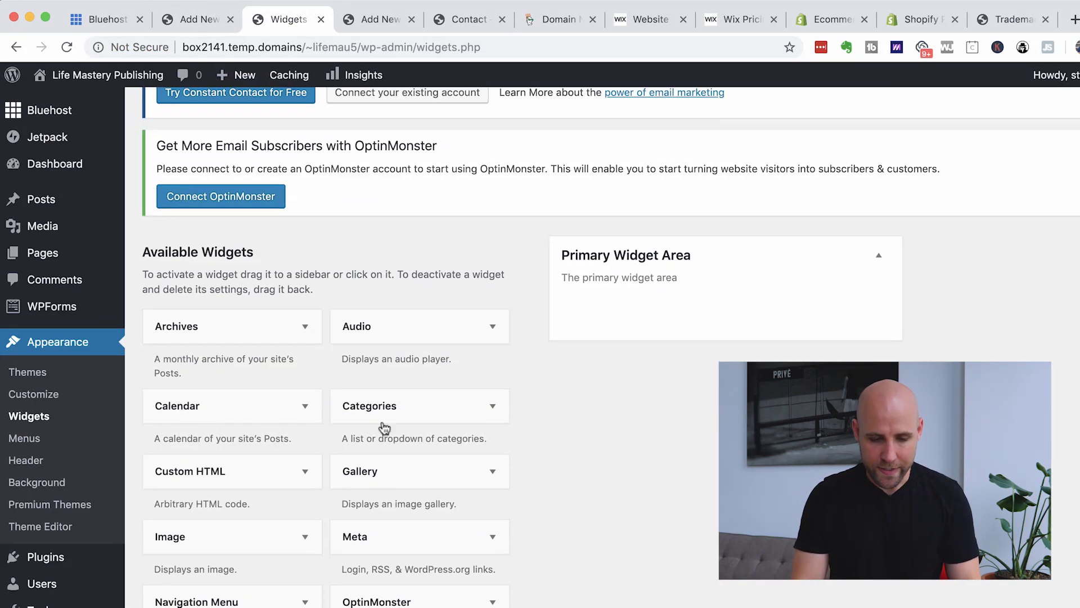
scroll(511, 472, "down", 3)
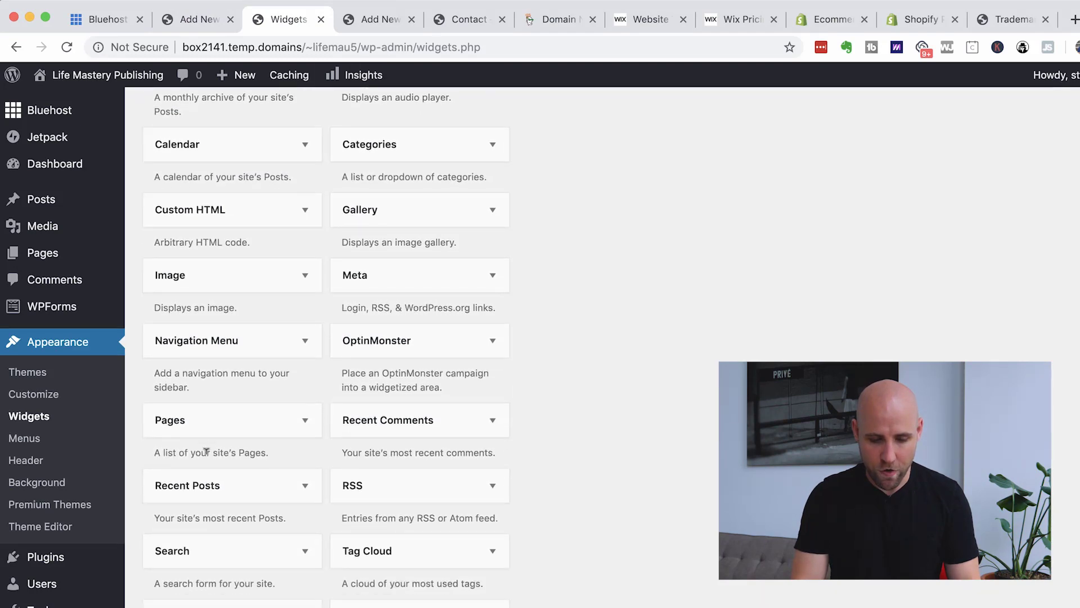
scroll(263, 495, "up", 2)
left_click_drag(229, 572, 656, 118)
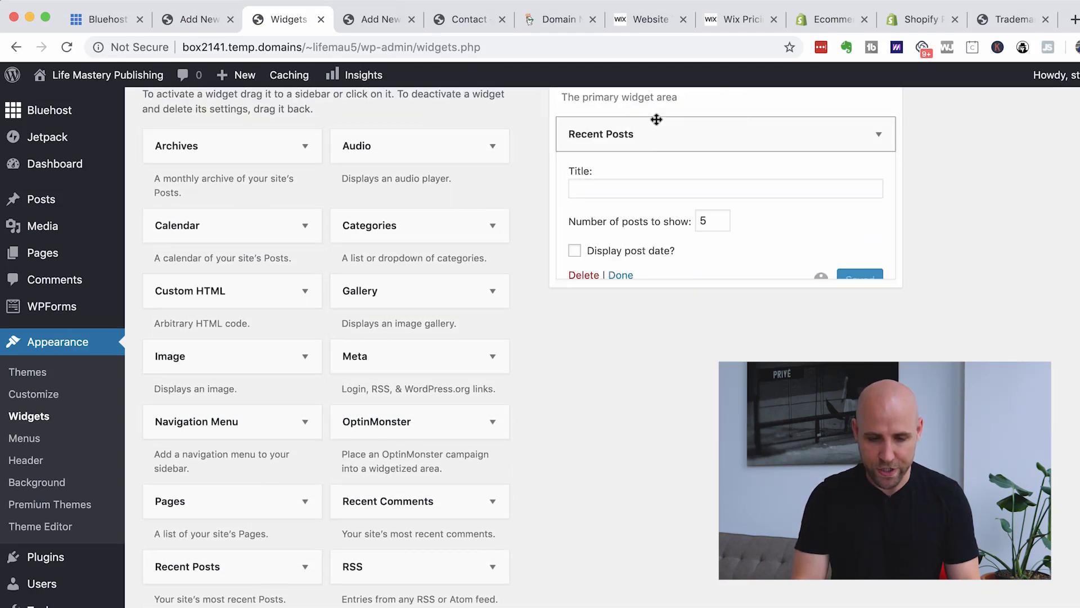
scroll(653, 225, "up", 3)
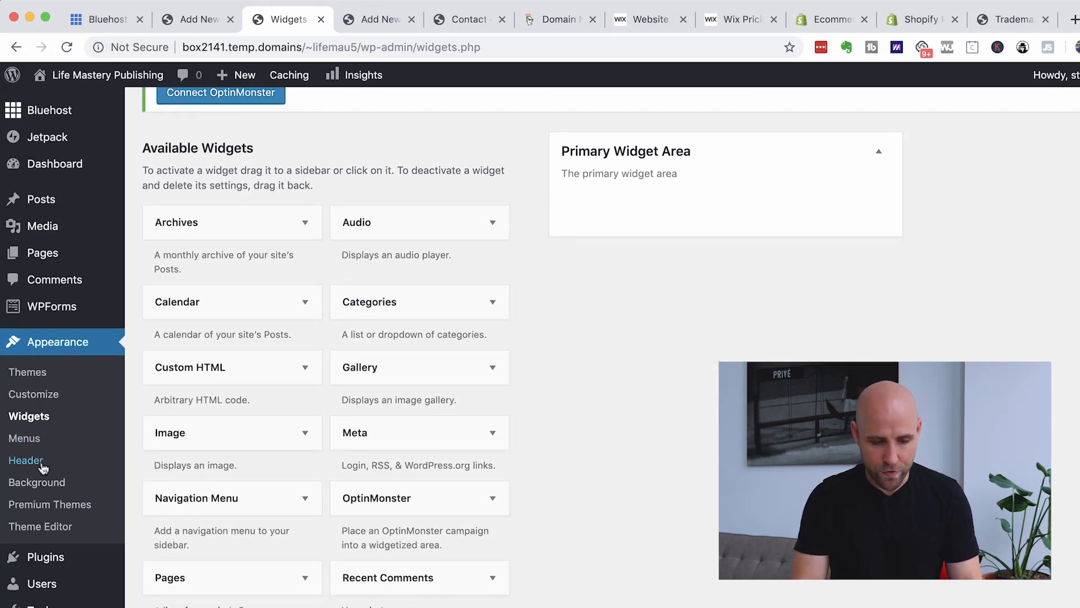
Step: Open the list of installed plugins and look through its entries
scroll(62, 541, "down", 1)
mouse_move(57, 565)
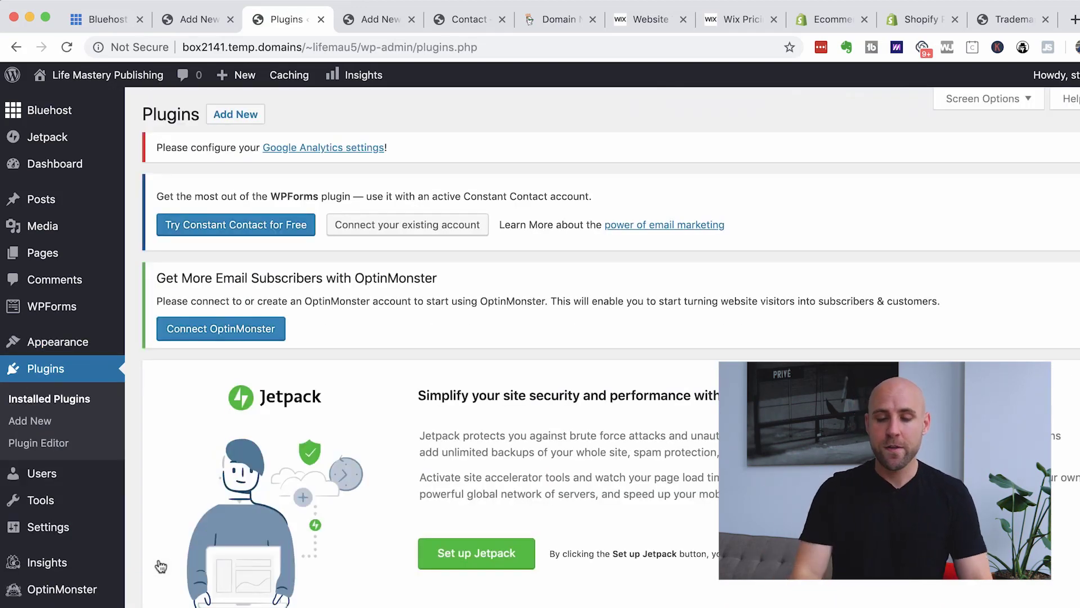
scroll(131, 527, "down", 10)
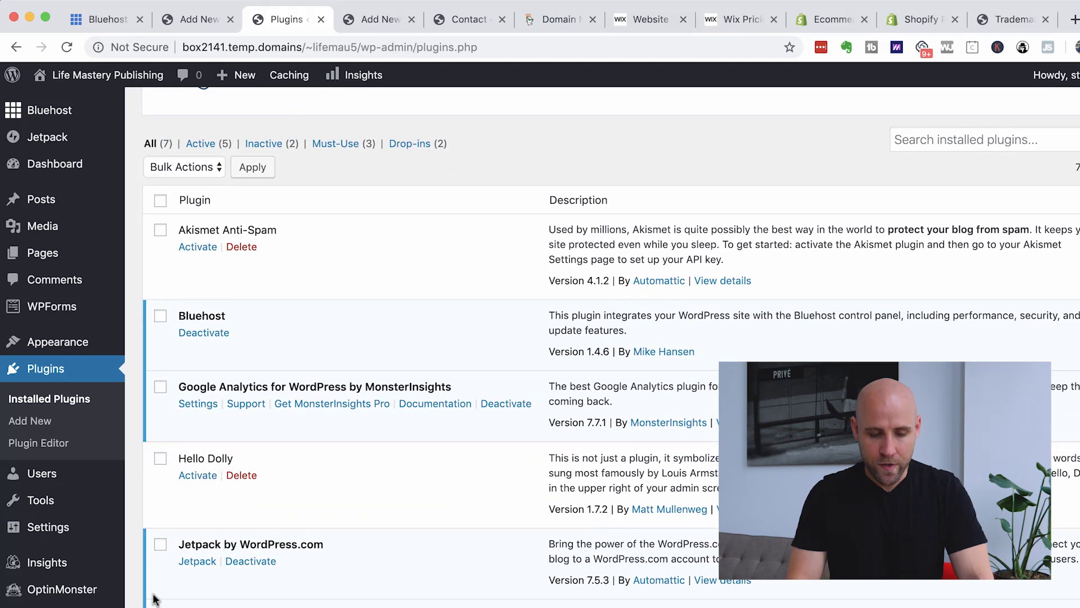
scroll(155, 599, "up", 3)
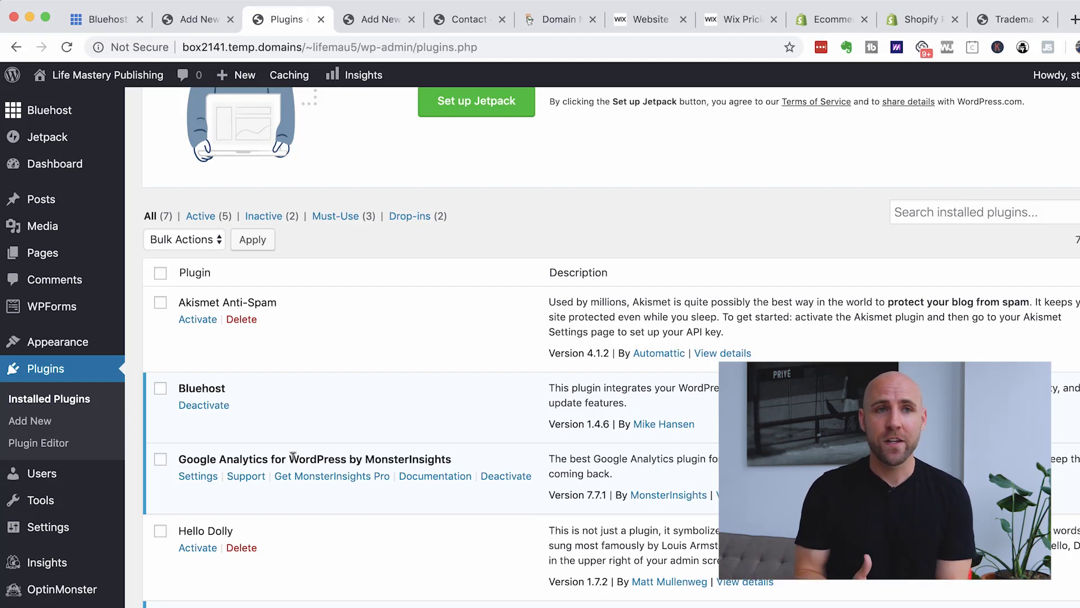
Step: Open the settings of the Google Analytics plugin by MonsterInsights and examine its license and Google authentication options
left_click(195, 483)
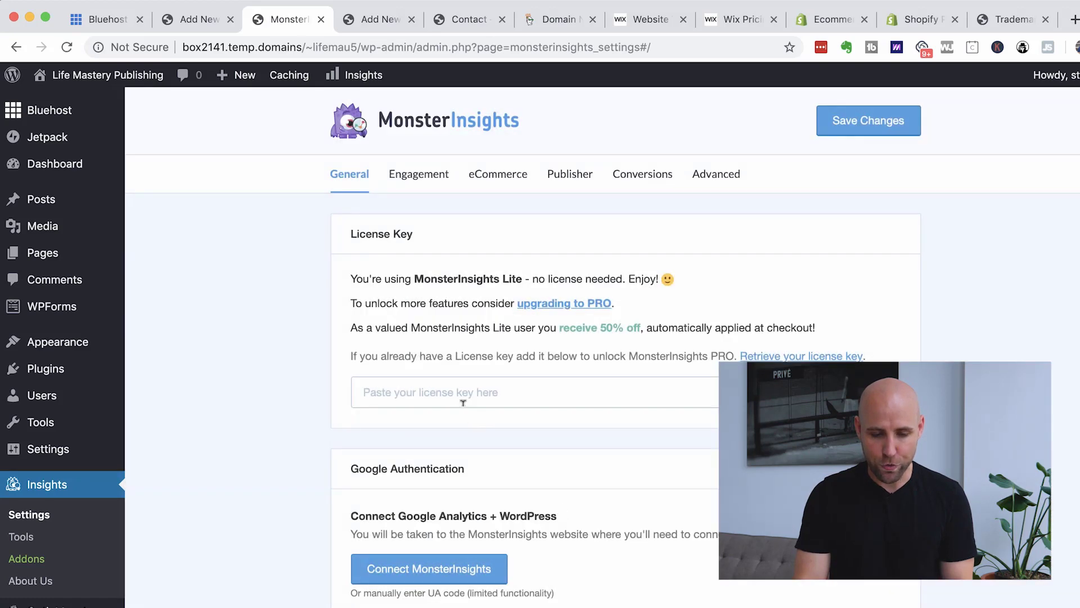
scroll(306, 478, "down", 5)
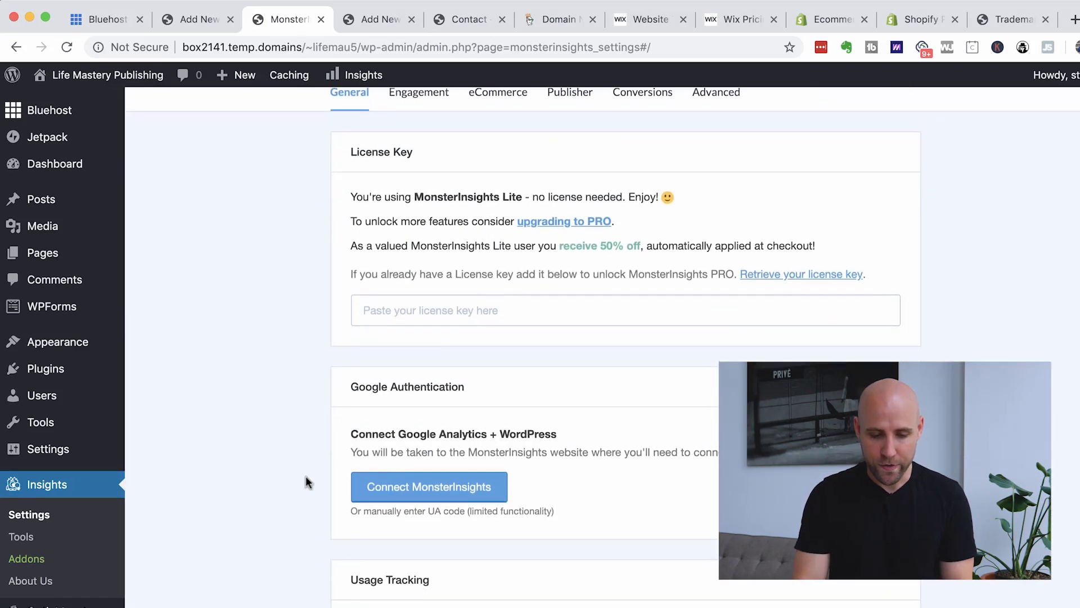
scroll(305, 475, "up", 5)
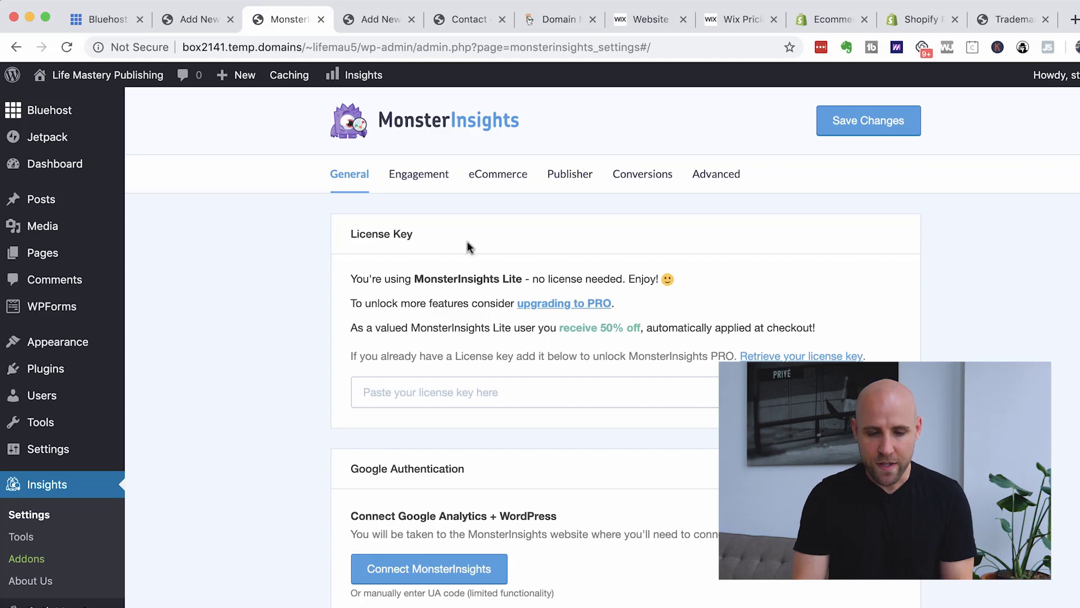
scroll(316, 470, "down", 3)
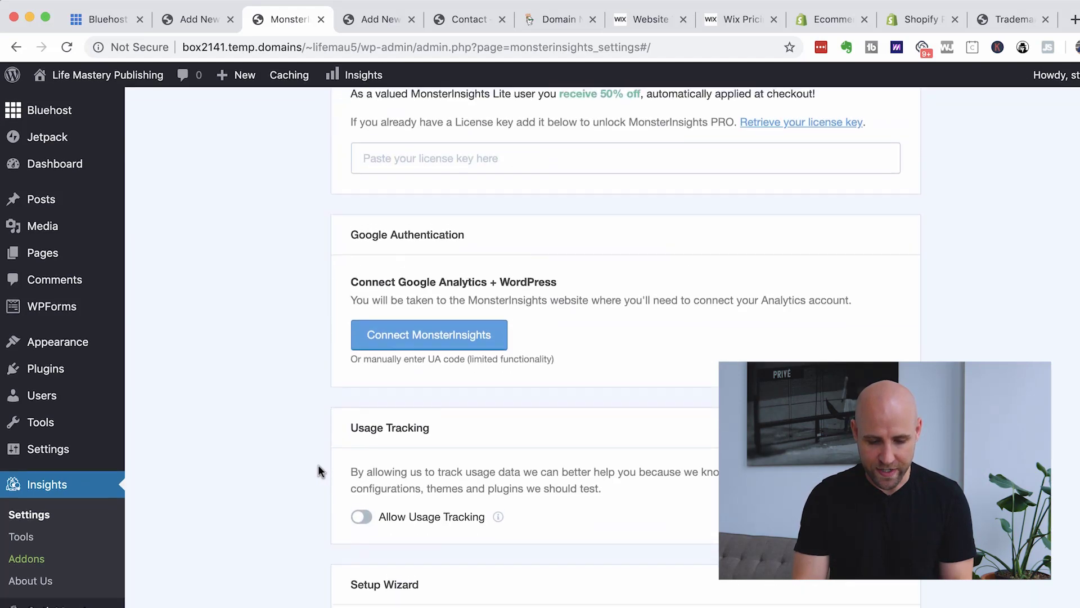
scroll(316, 471, "up", 3)
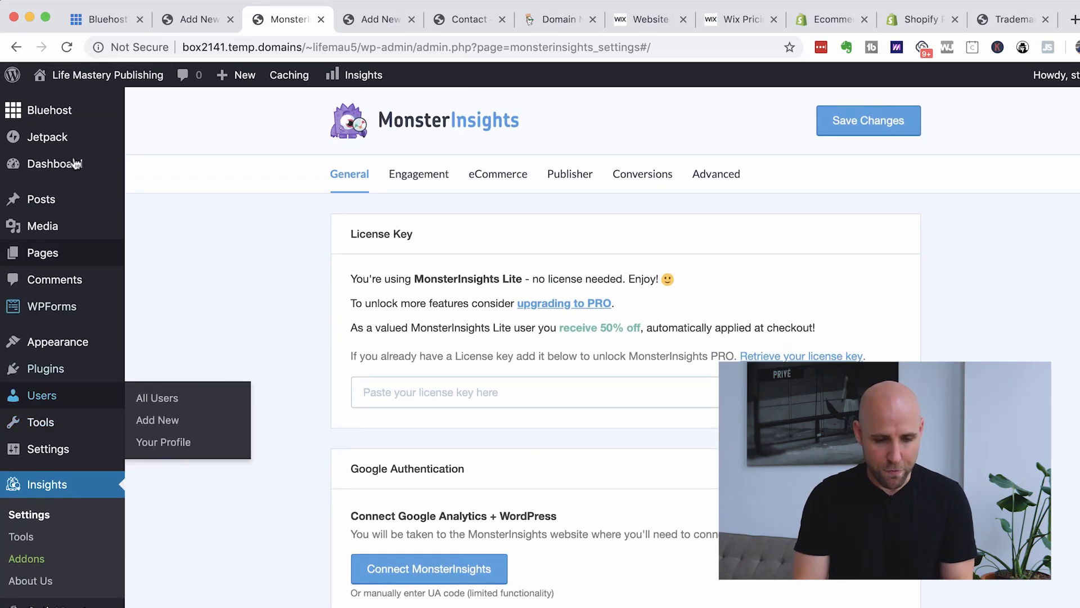
Step: Return to the installed plugins list and open the page for adding new plugins in a separate browser tab
left_click(16, 48)
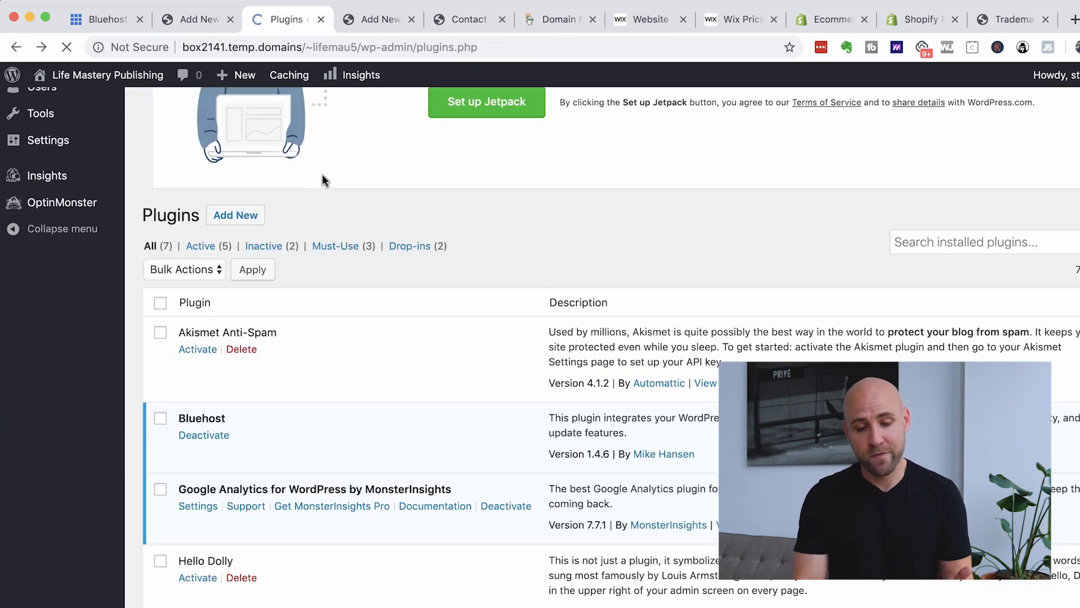
scroll(394, 243, "up", 6)
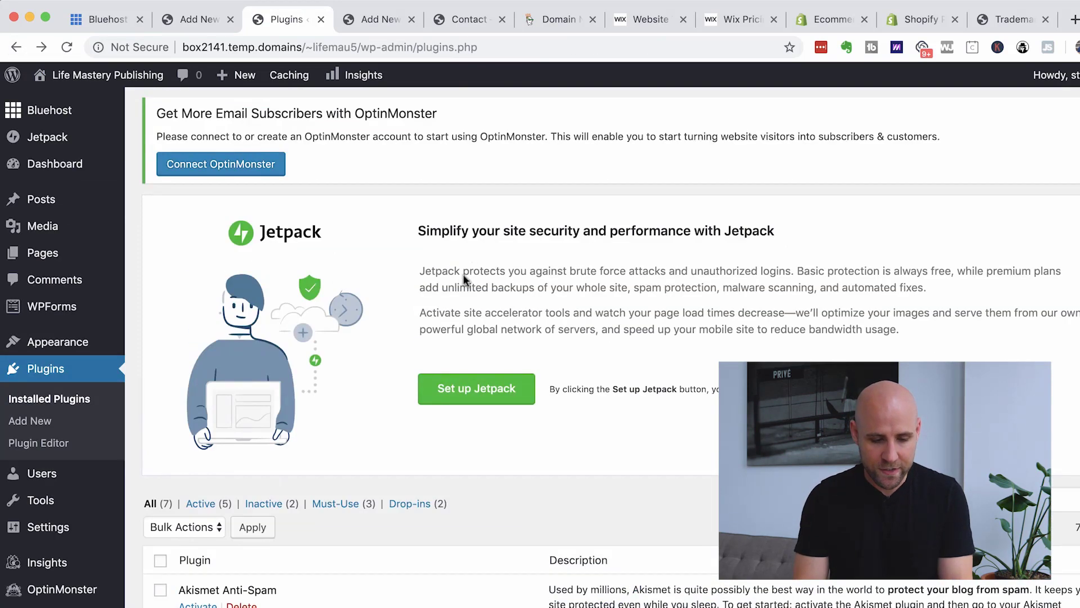
scroll(463, 280, "up", 2)
left_click(58, 428, "super")
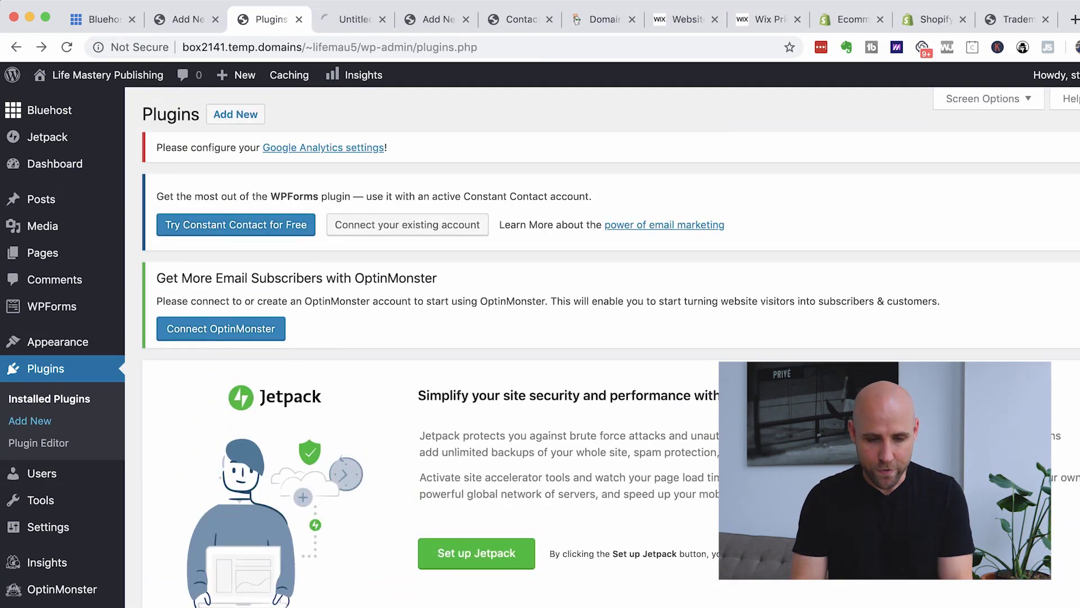
Step: Switch to the Add Plugins page in the other browser tab and search the plugin directory for "google analytics"
left_click(366, 18)
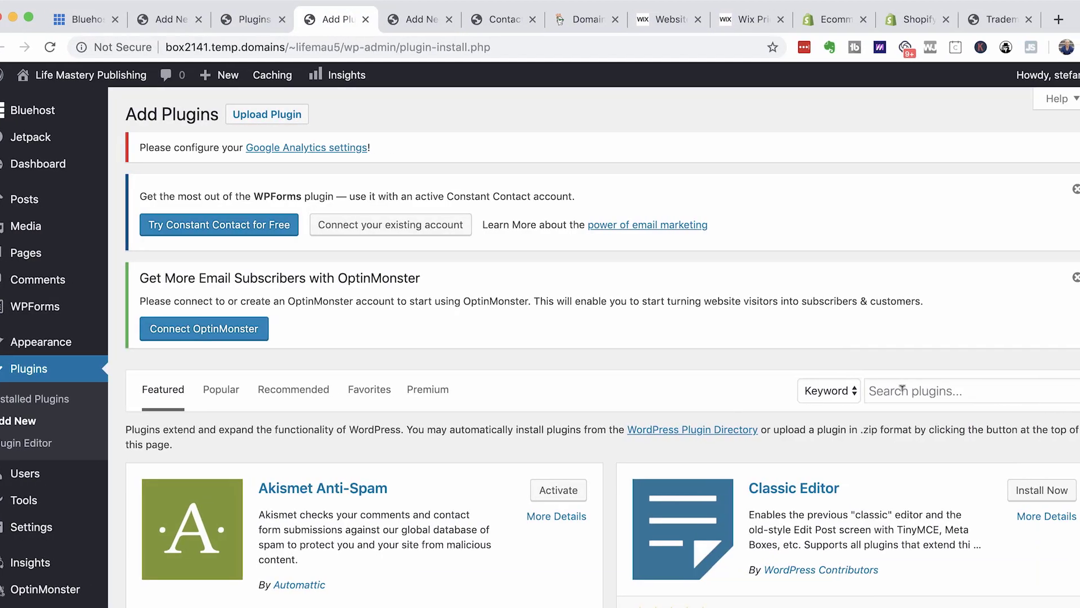
left_click(903, 389)
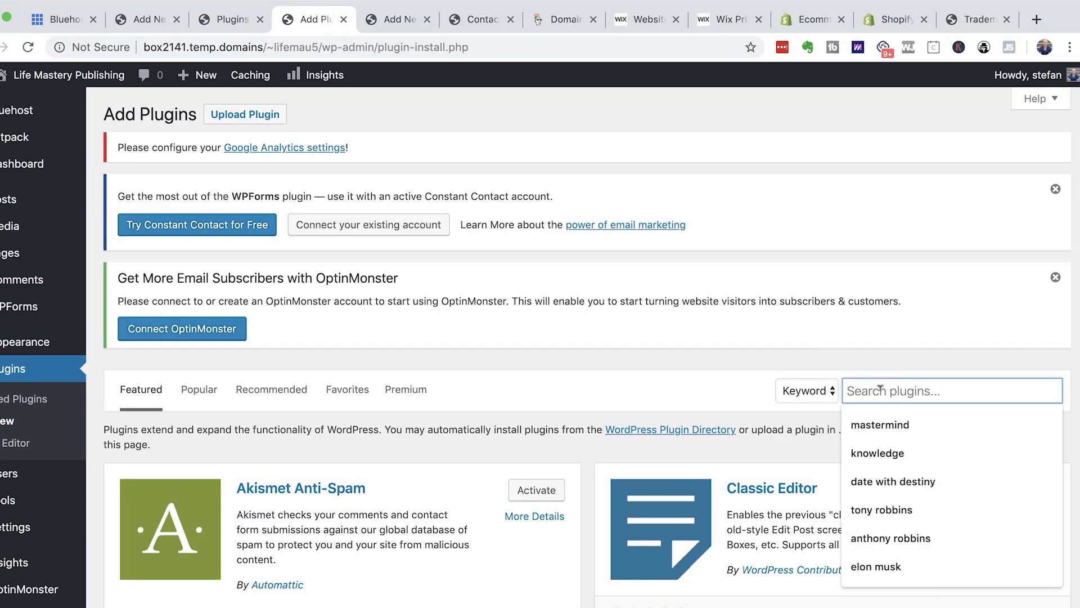
type("go")
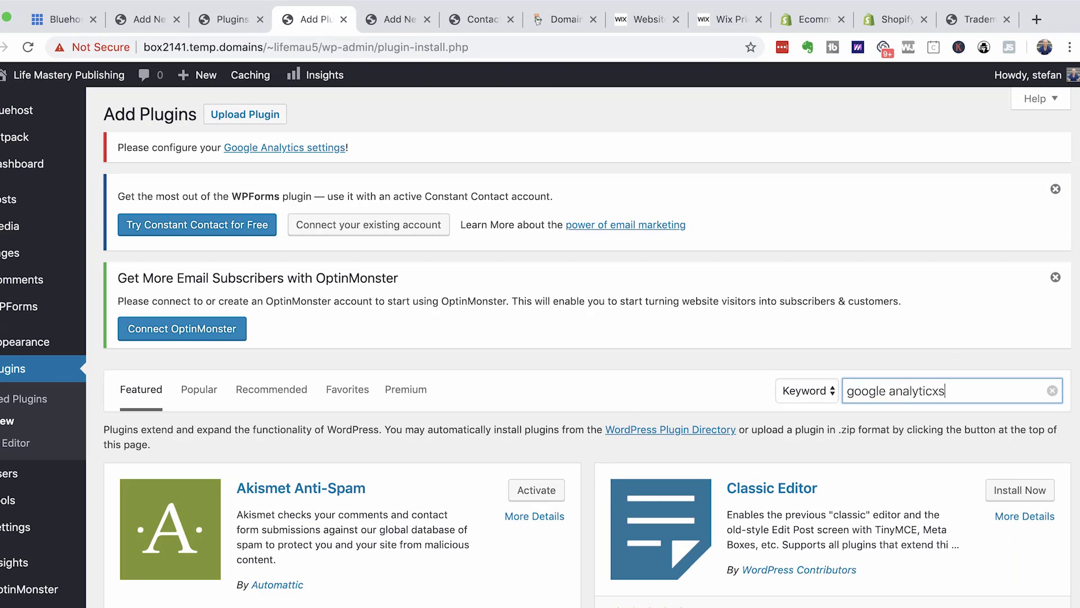
type("ogle analytics")
key("Return")
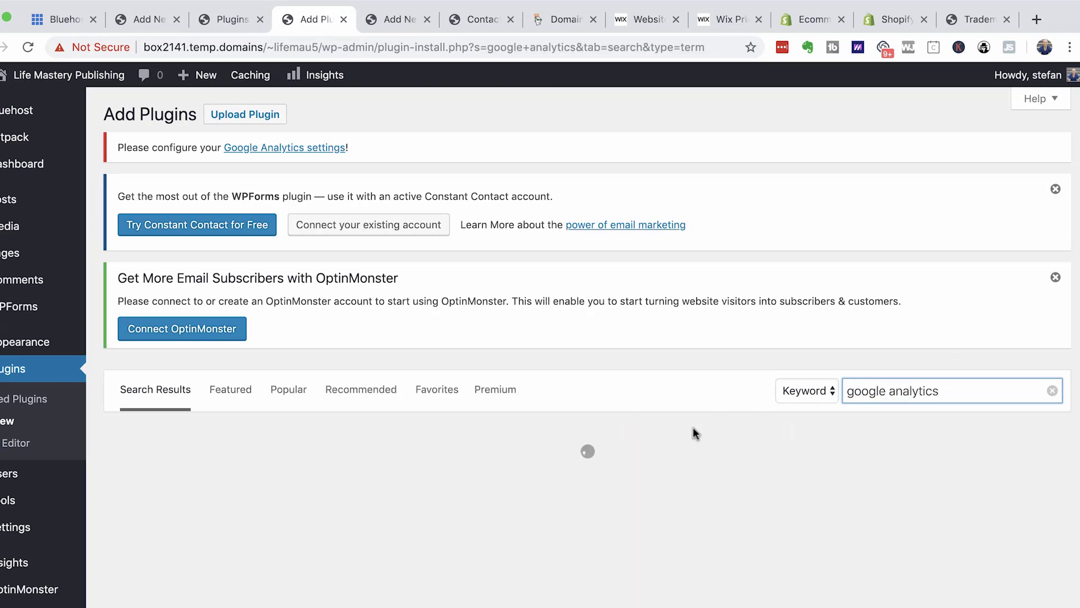
Step: Install the GA Google Analytics plugin from the search results and activate it
scroll(96, 466, "down", 2)
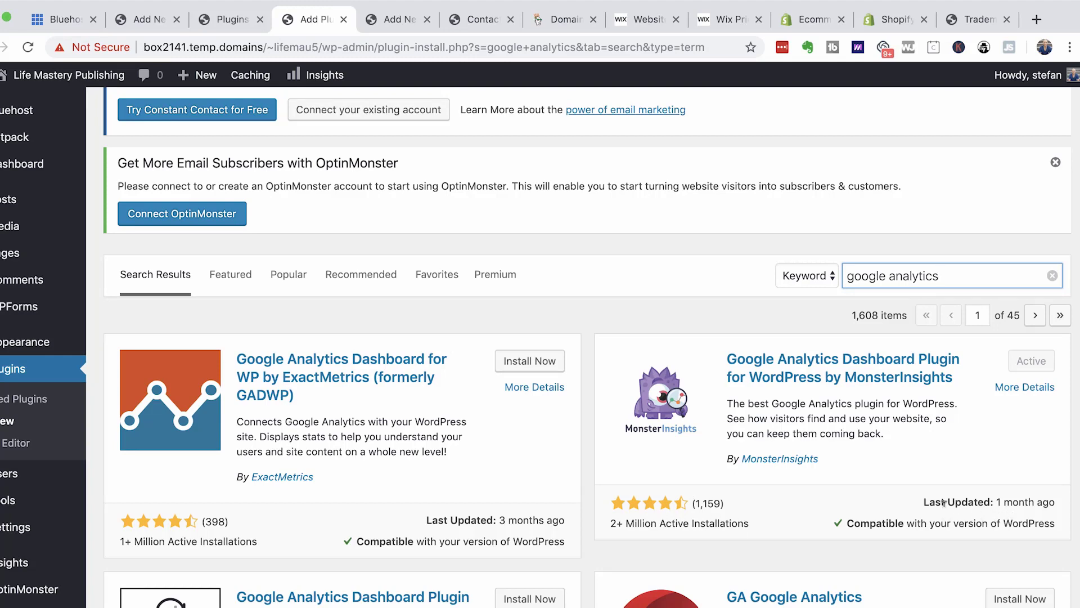
scroll(870, 447, "down", 2)
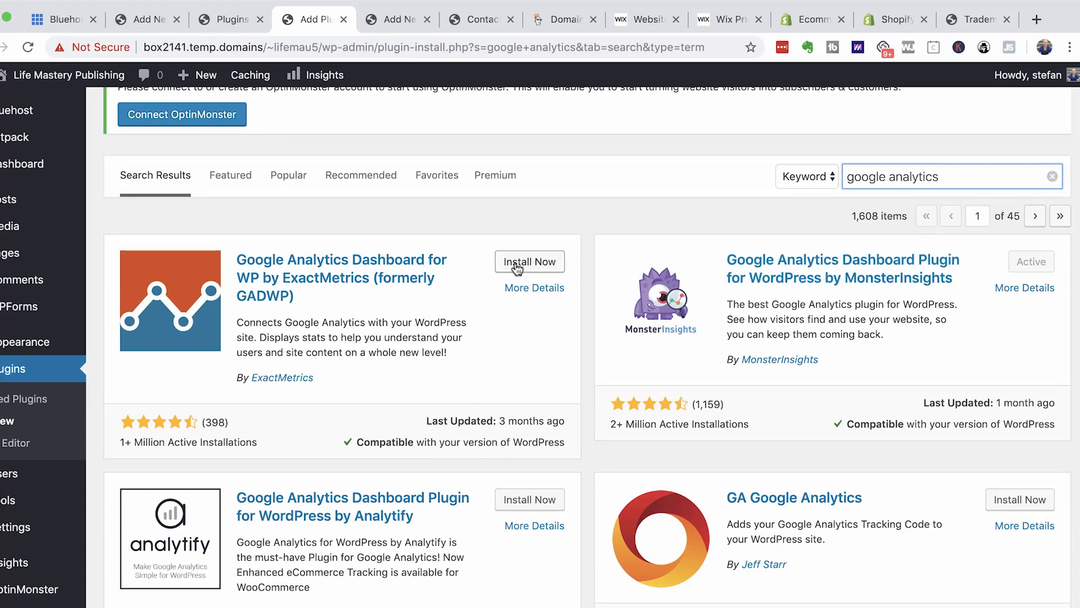
scroll(516, 269, "down", 2)
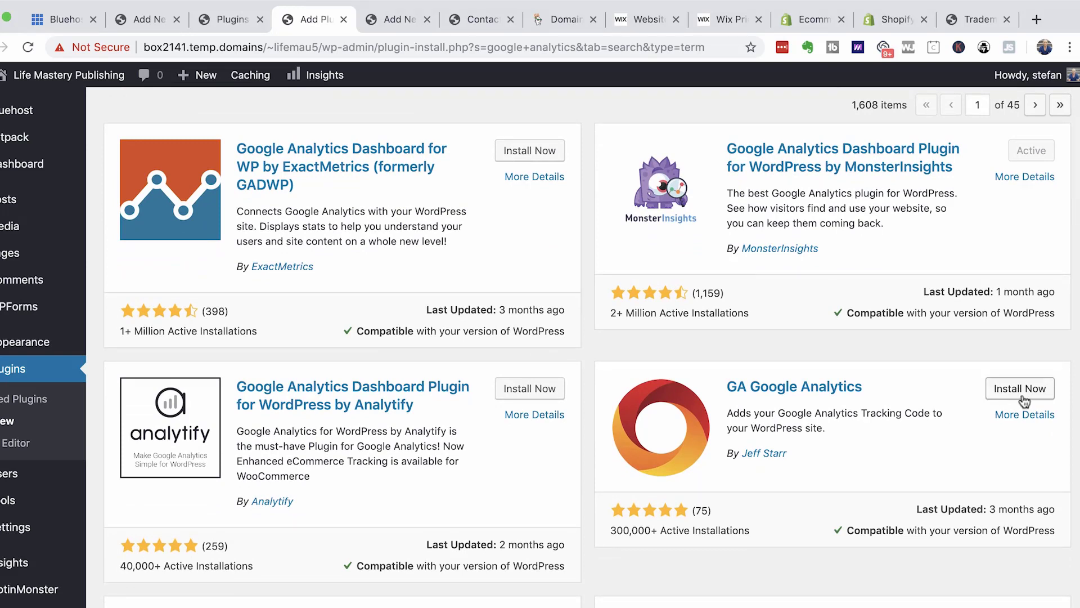
left_click(1036, 394)
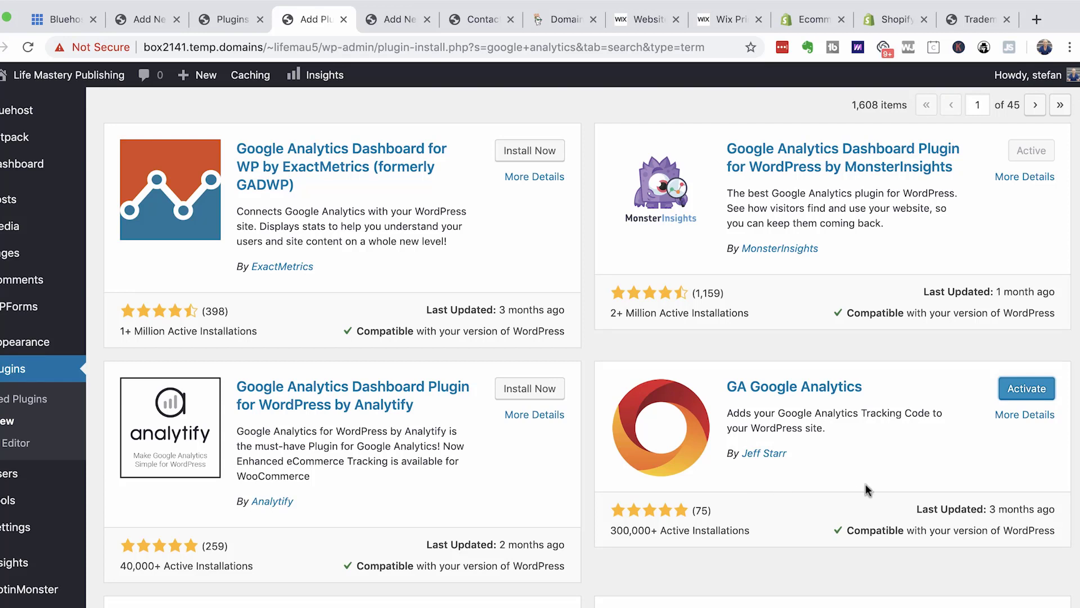
left_click(1026, 389)
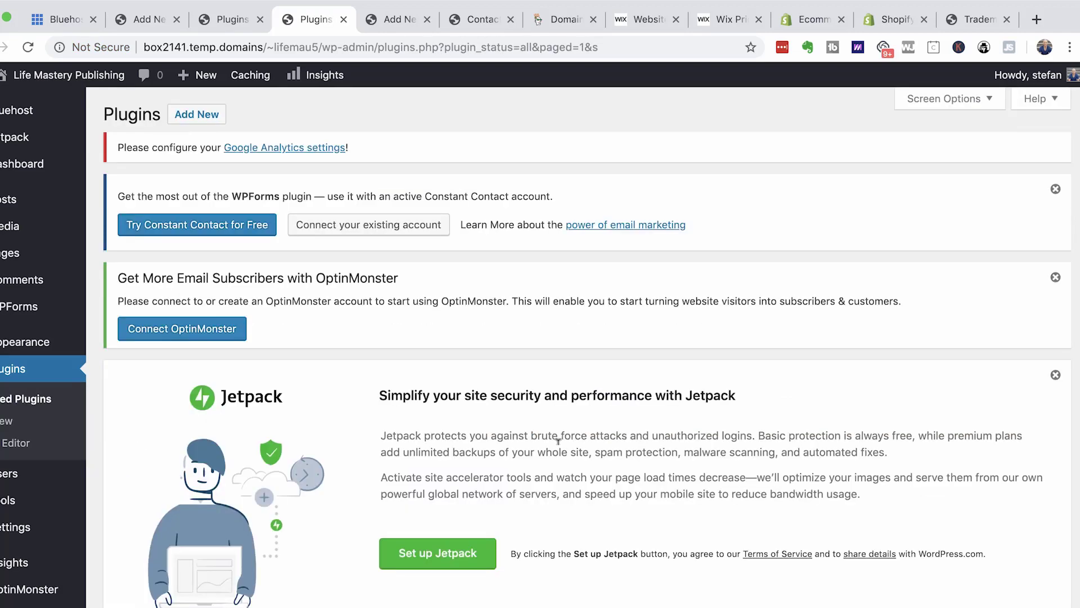
Step: Find GA Google Analytics in the installed plugins list and open its settings
scroll(563, 514, "down", 5)
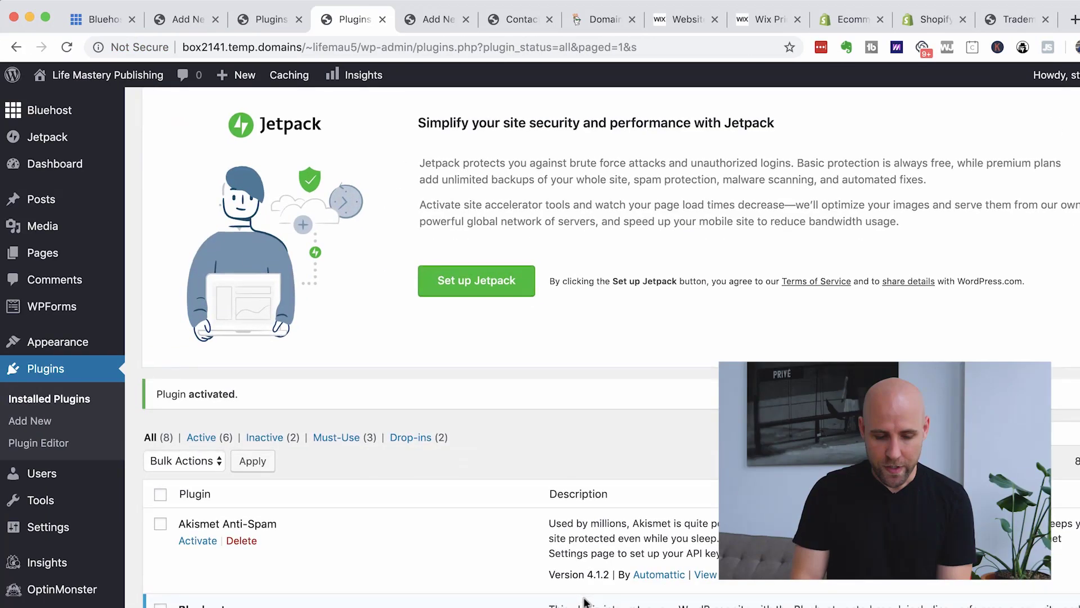
scroll(586, 601, "down", 6)
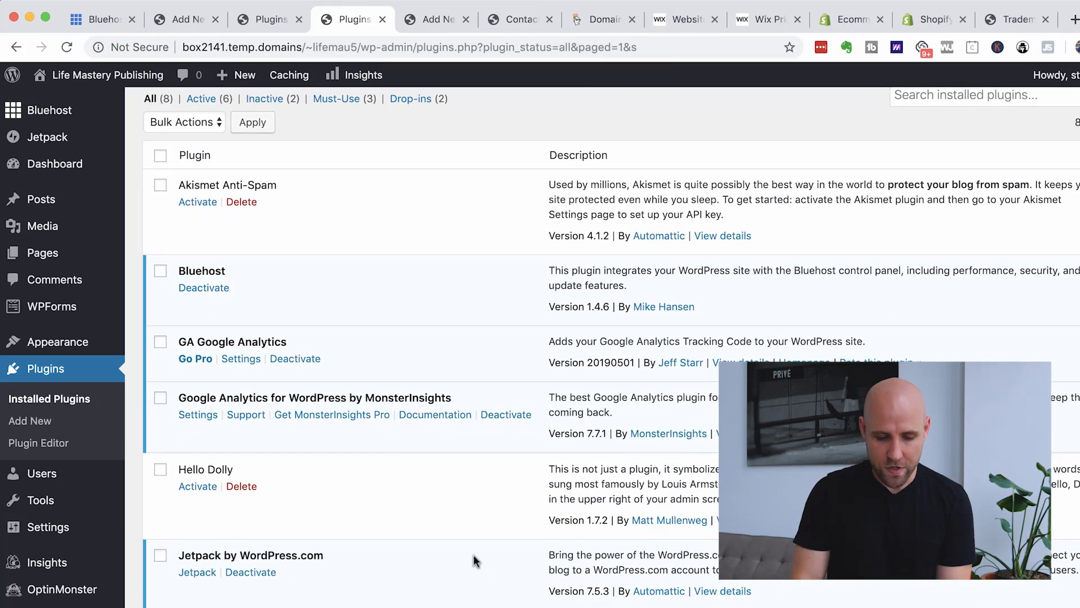
scroll(476, 560, "up", 1)
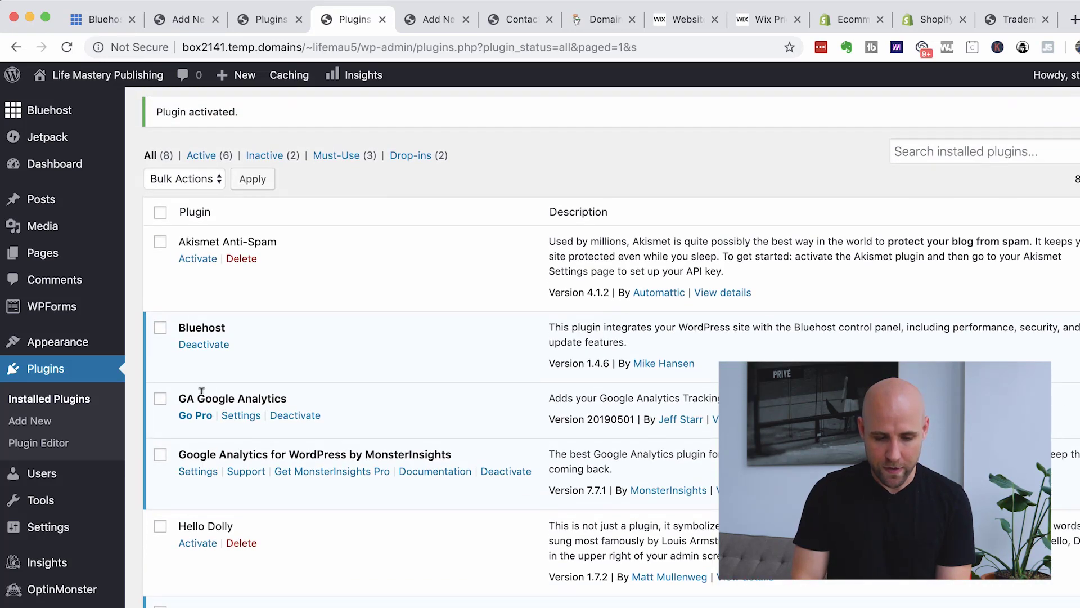
left_click(250, 420)
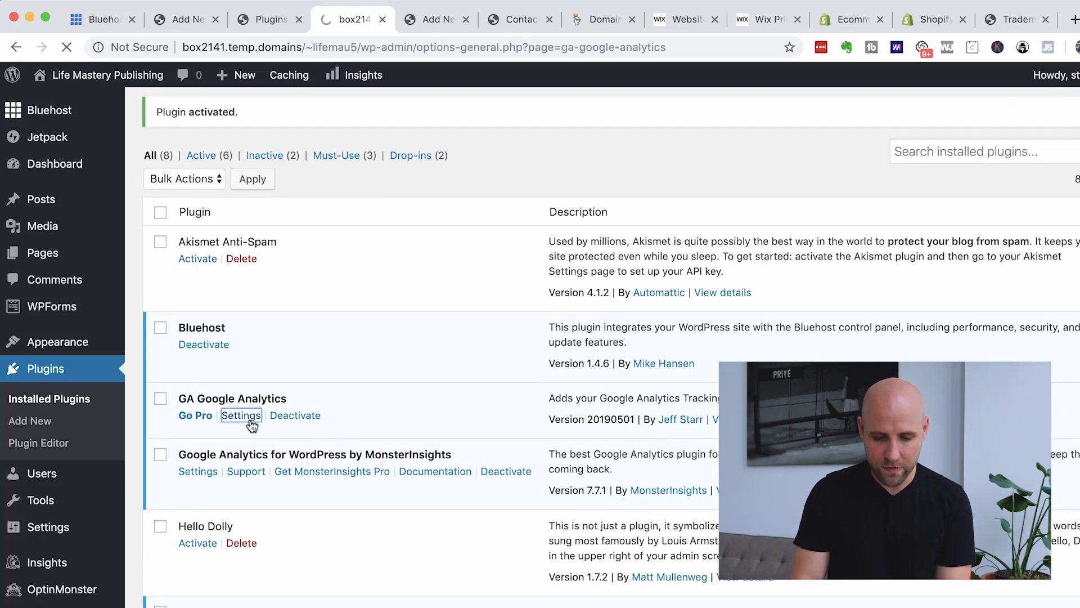
Step: Expand the How to Use and Plugin Settings sections and examine the tracking ID and tracking method options
scroll(440, 535, "down", 5)
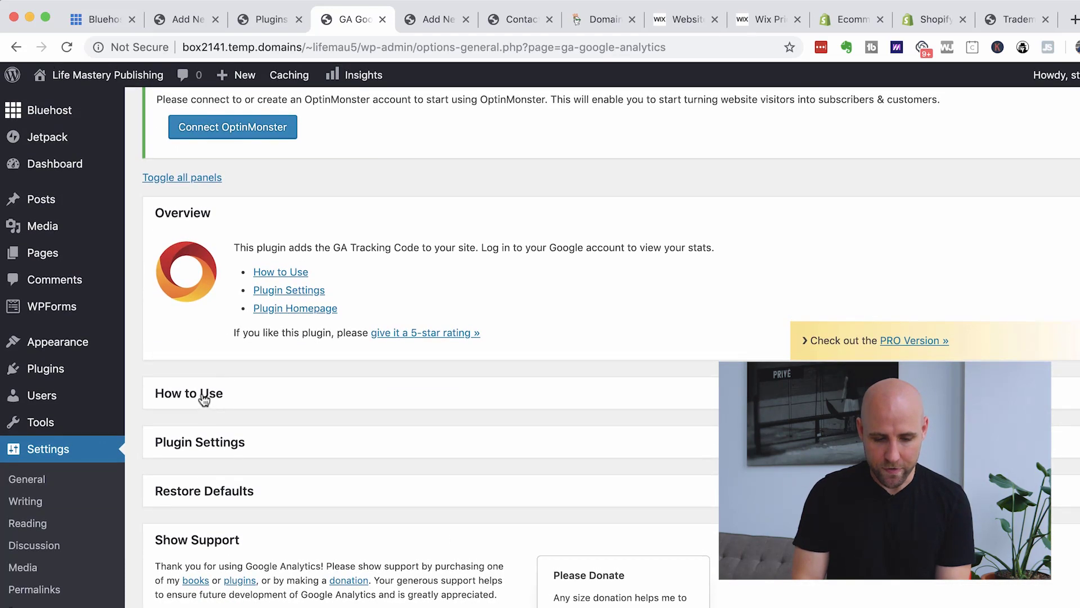
left_click(203, 397)
scroll(203, 402, "down", 1)
left_click(212, 548)
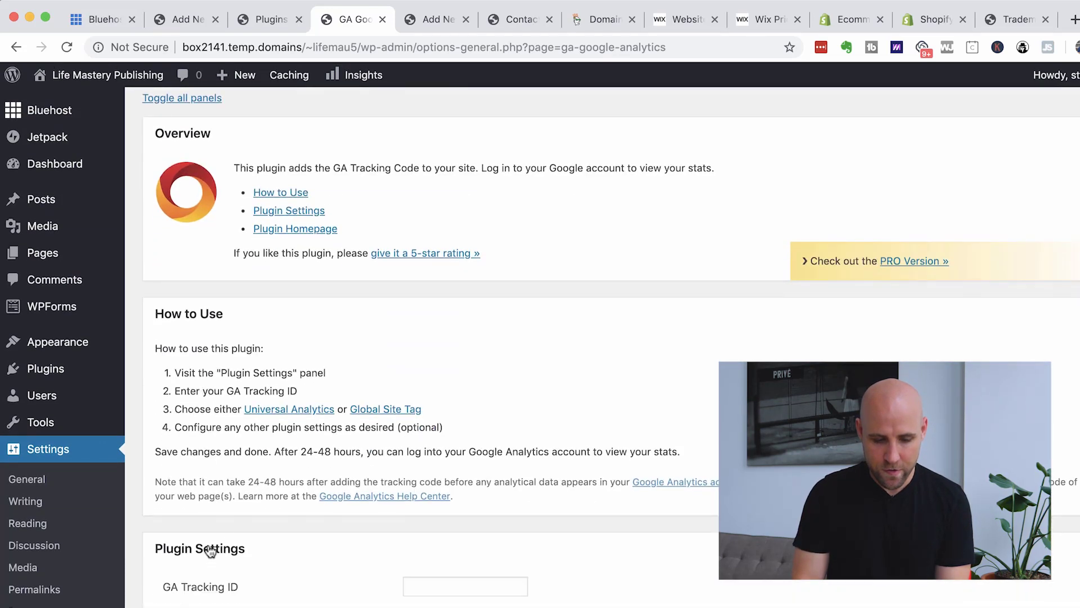
scroll(211, 551, "down", 4)
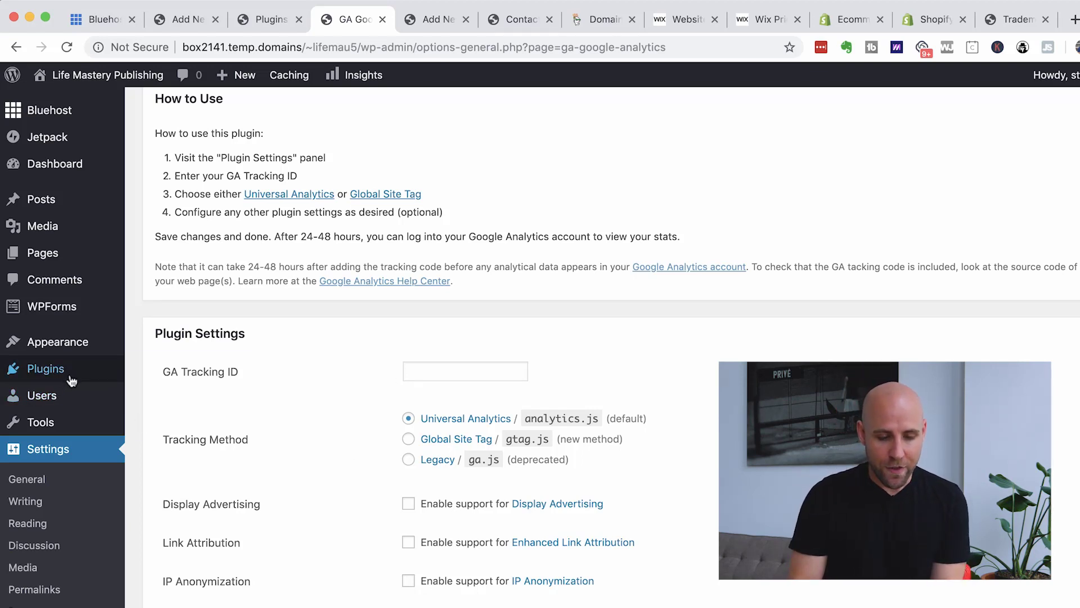
Step: Close the GA Google Analytics settings tab and open the page for adding new plugins from the installed plugins list
left_click(382, 20)
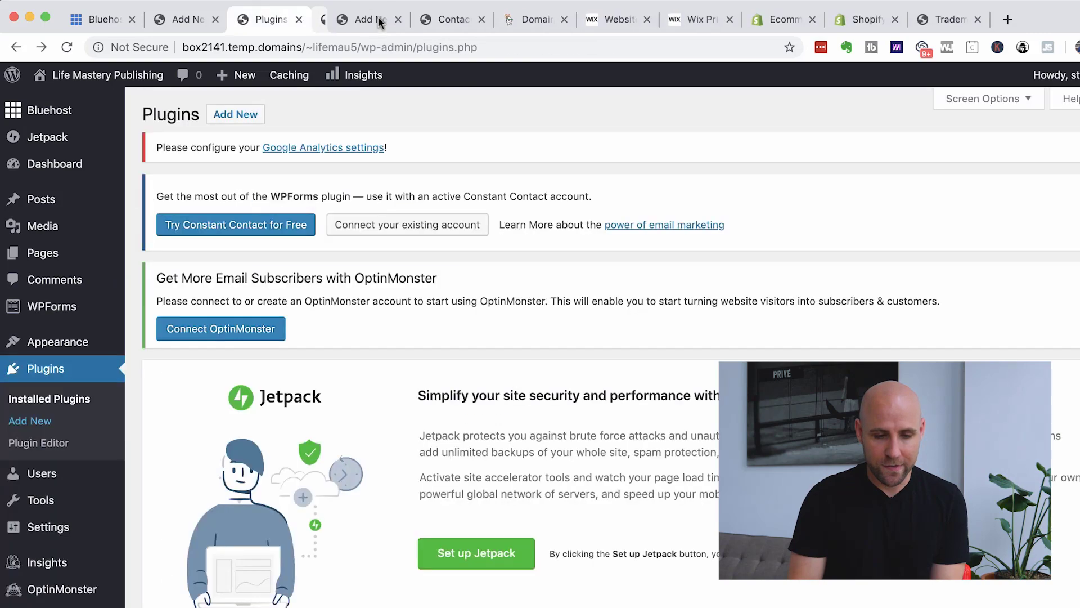
scroll(436, 476, "down", 5)
scroll(481, 571, "up", 5)
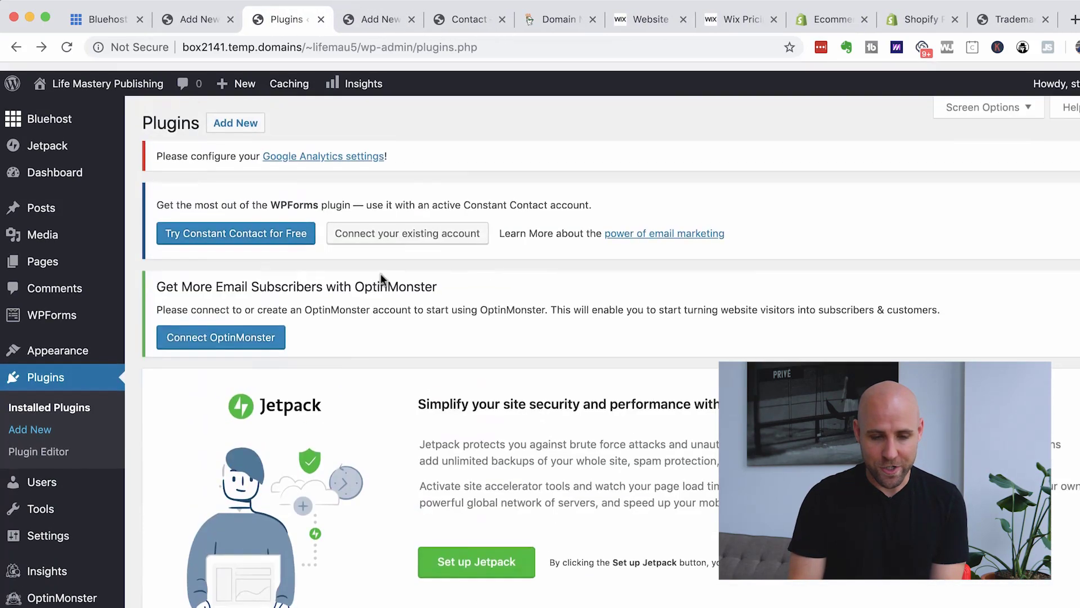
scroll(550, 410, "down", 5)
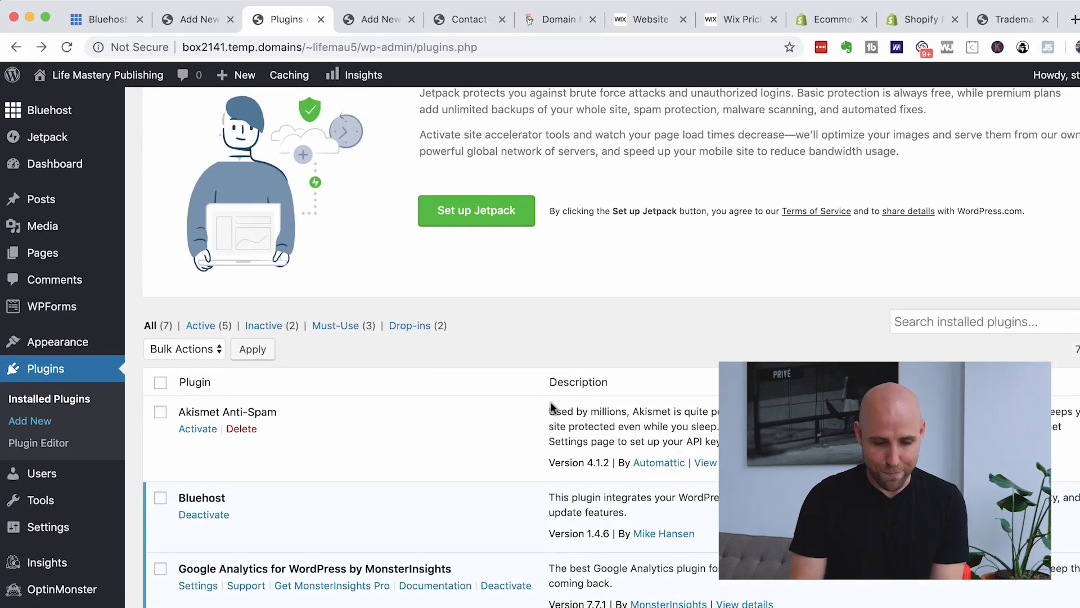
scroll(550, 410, "up", 5)
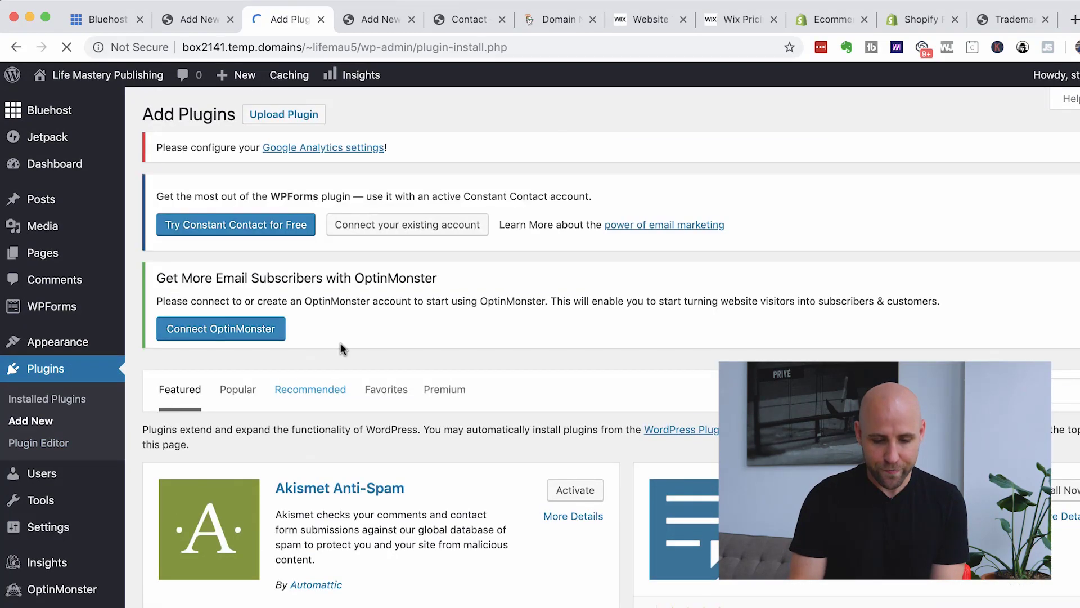
Step: Look through the featured plugins on the Add Plugins page
scroll(450, 450, "down", 3)
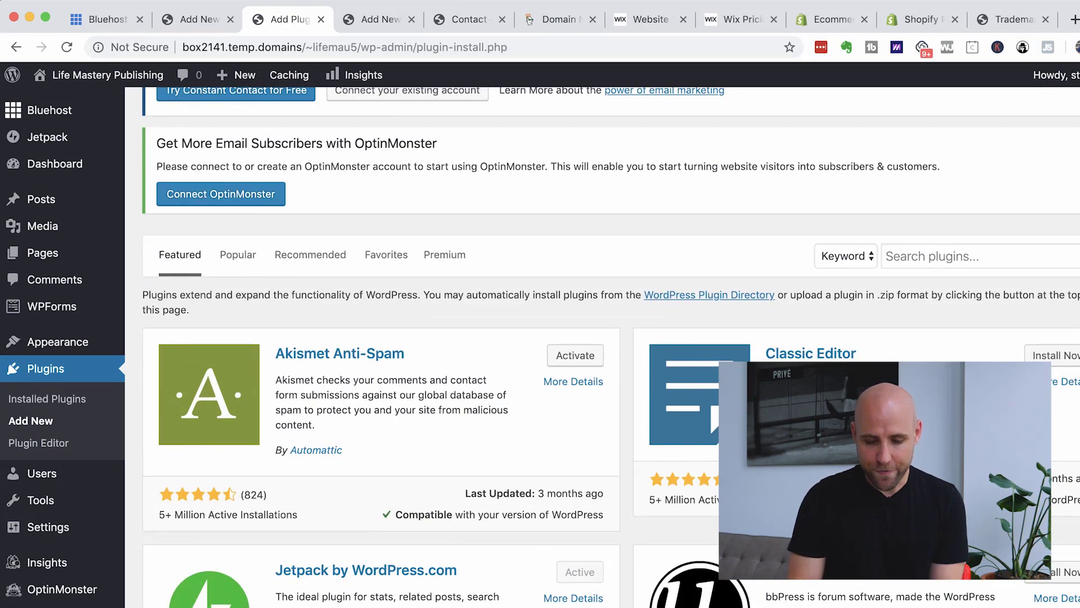
scroll(563, 338, "down", 3)
scroll(427, 338, "down", 2)
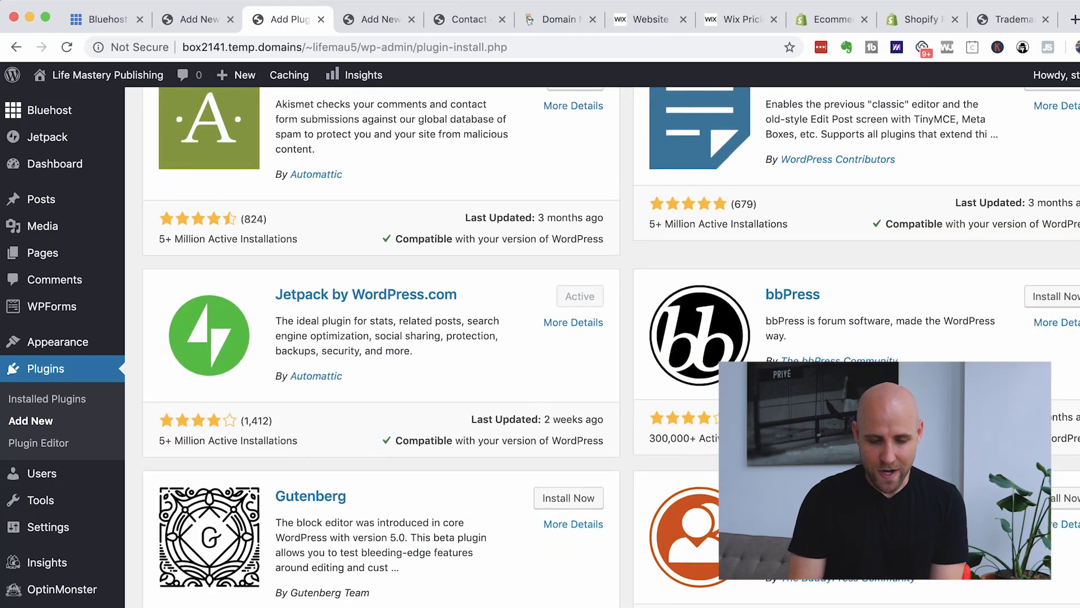
scroll(382, 338, "down", 3)
scroll(383, 337, "up", 10)
Step: Show the popular plugins and examine the available SEO, security, backup, page builder, caching and form plugins
left_click(232, 352)
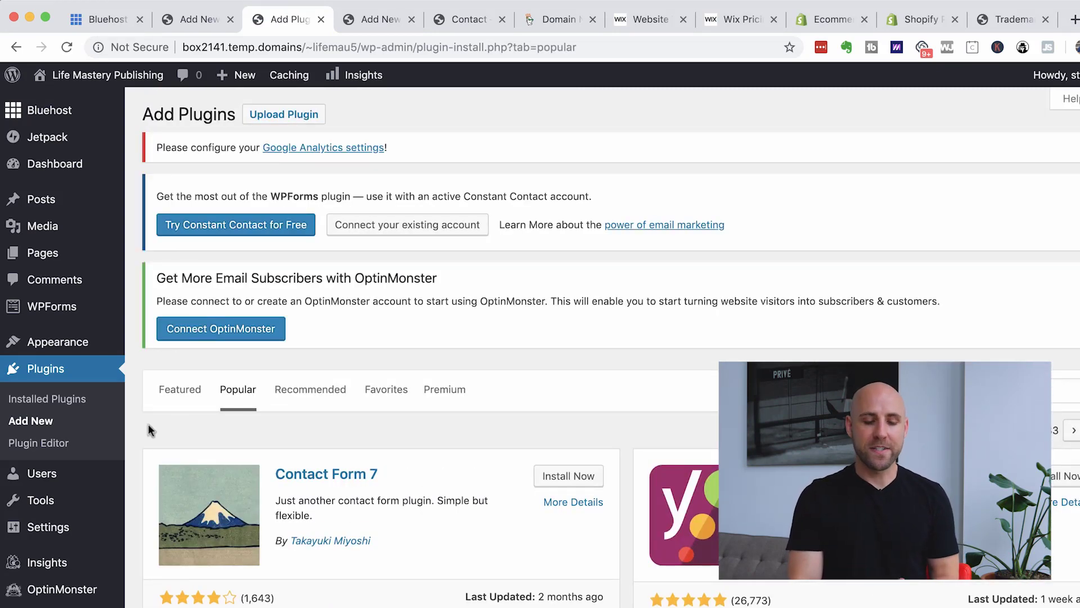
scroll(146, 448, "down", 2)
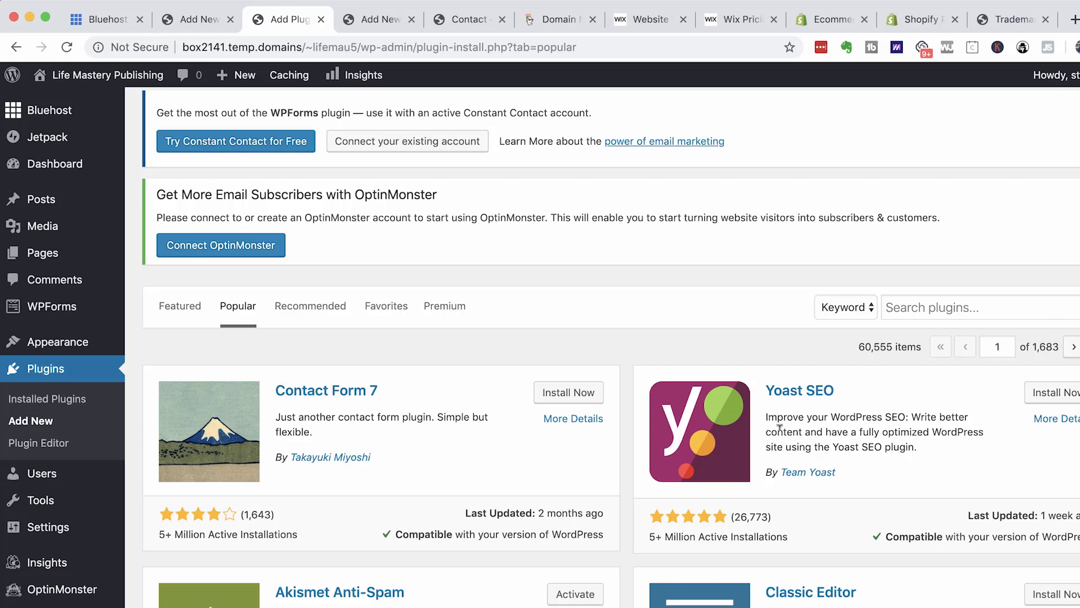
scroll(779, 427, "down", 6)
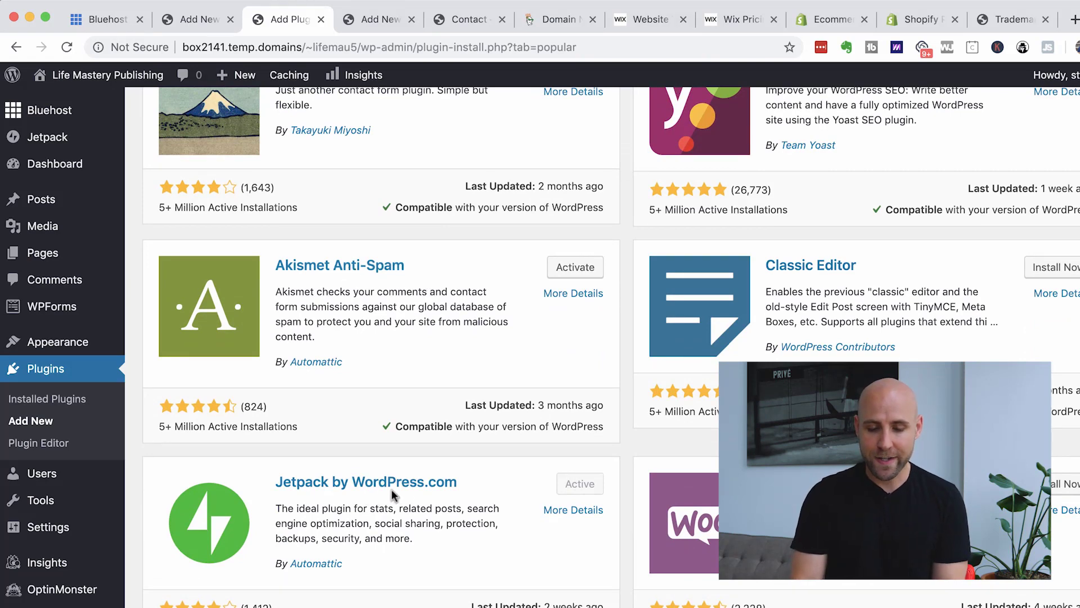
scroll(580, 546, "down", 7)
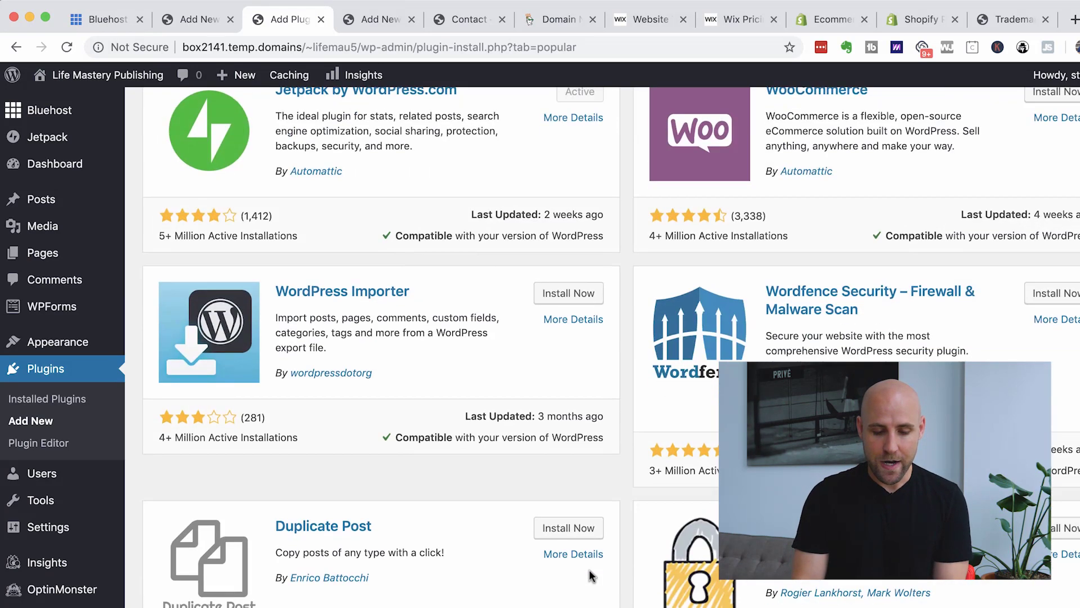
scroll(591, 575, "down", 1)
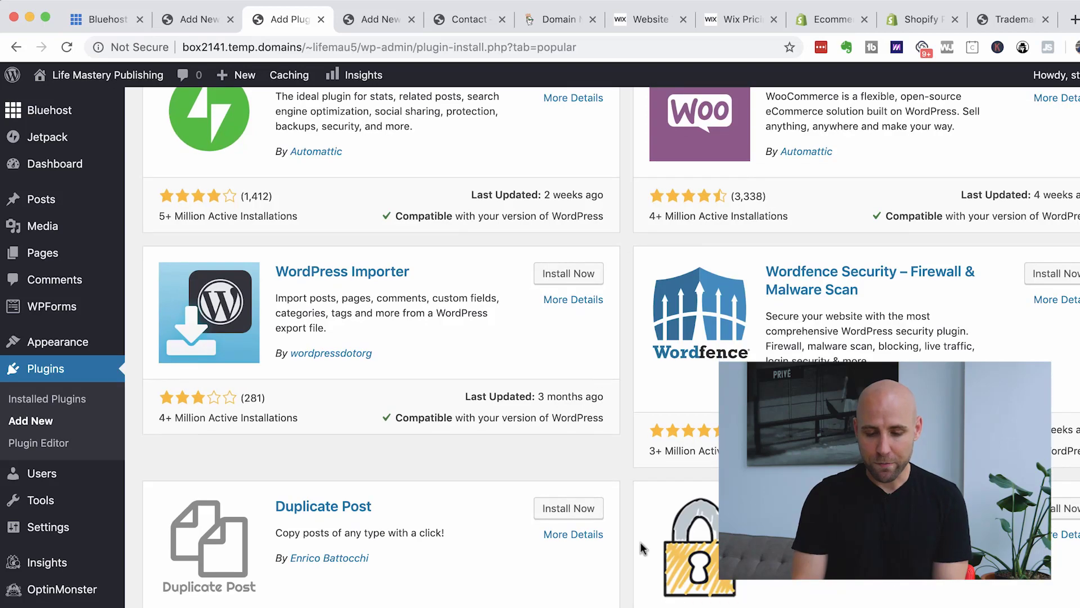
scroll(642, 545, "down", 7)
scroll(641, 545, "down", 3)
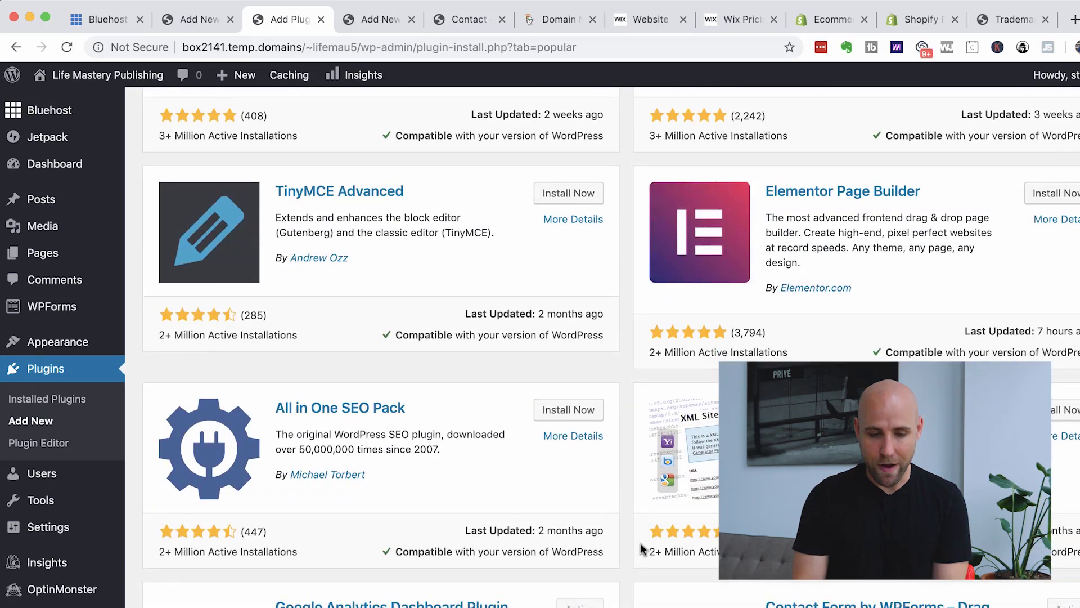
scroll(642, 467, "down", 4)
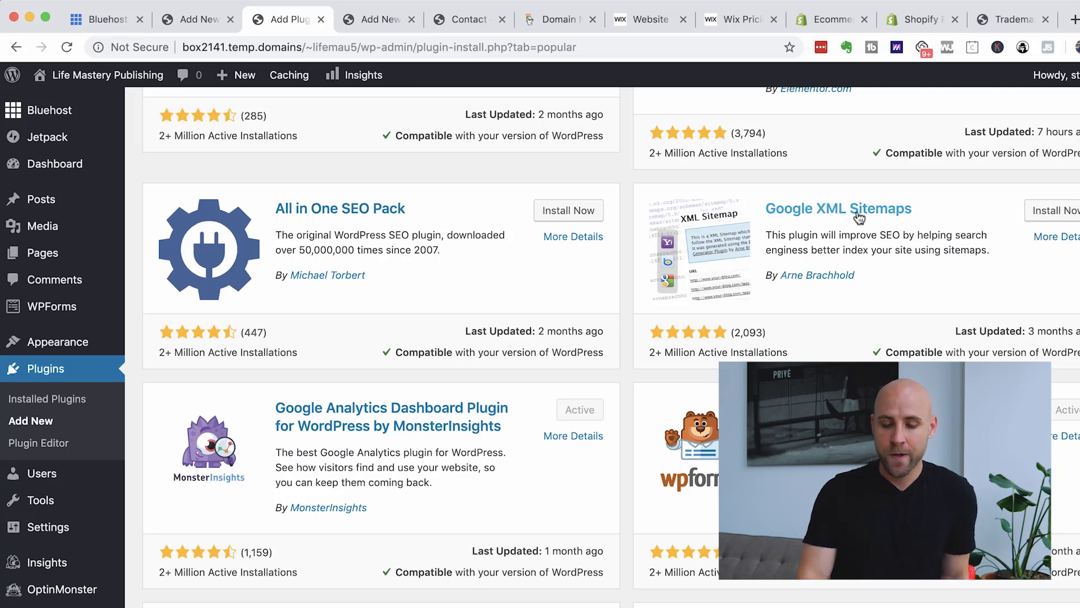
scroll(731, 338, "down", 6)
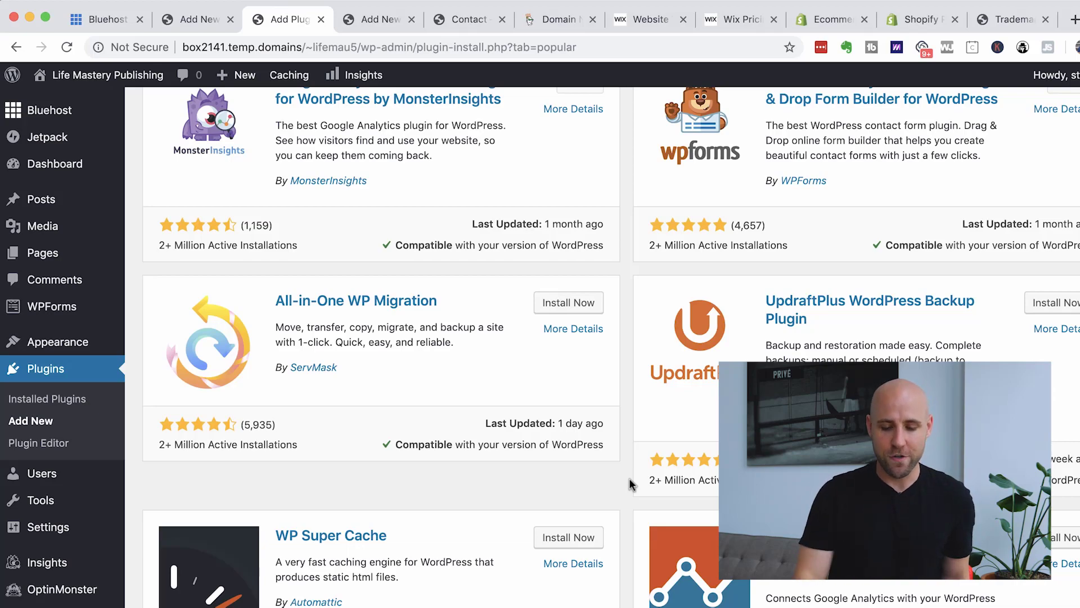
scroll(629, 478, "down", 8)
scroll(629, 478, "down", 13)
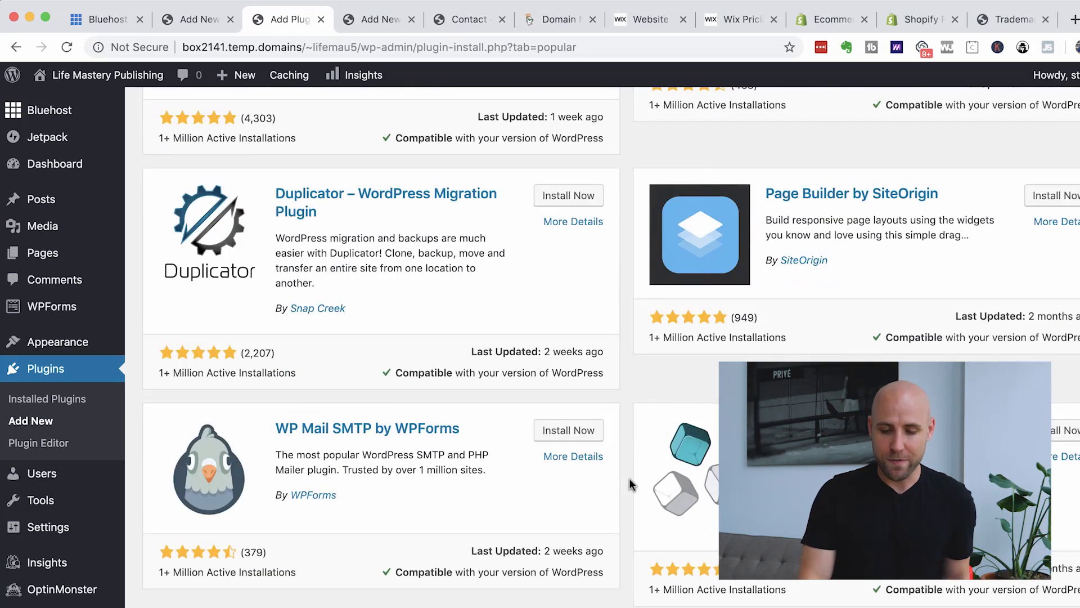
scroll(630, 478, "down", 2)
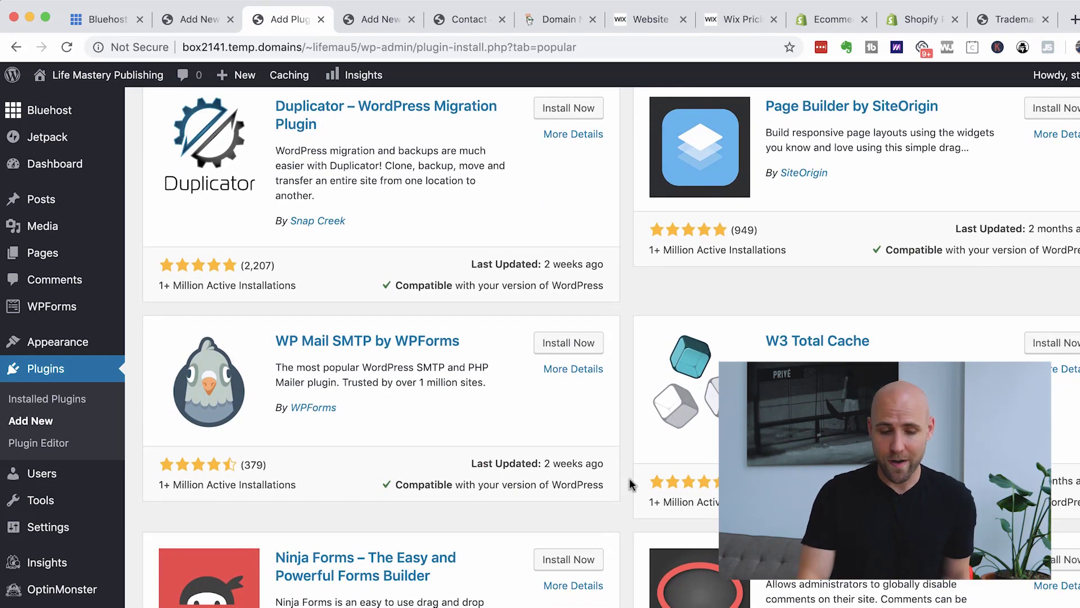
scroll(629, 478, "down", 3)
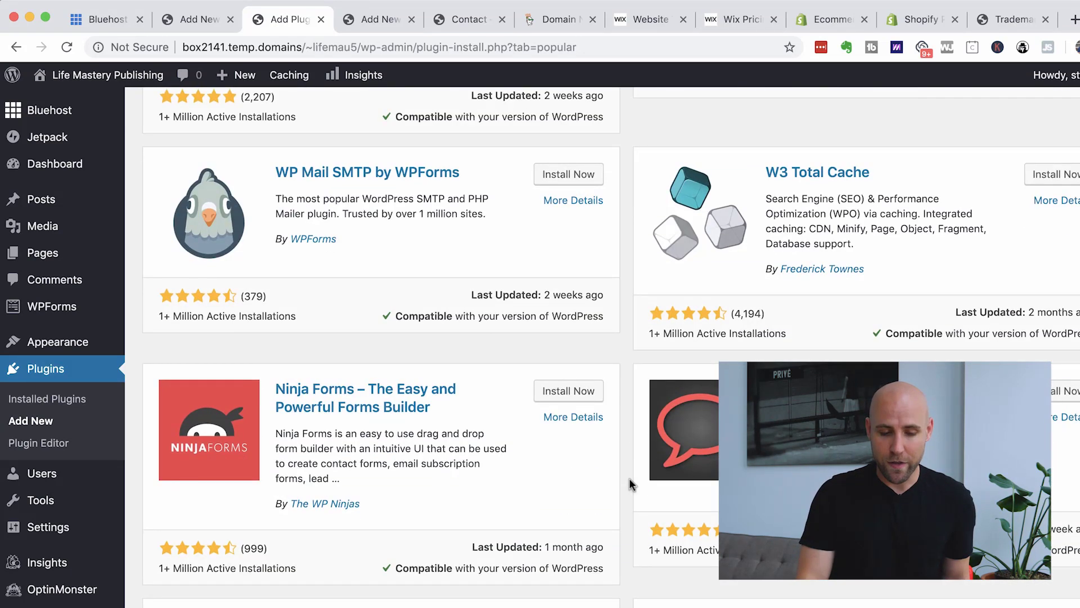
scroll(138, 553, "up", 1)
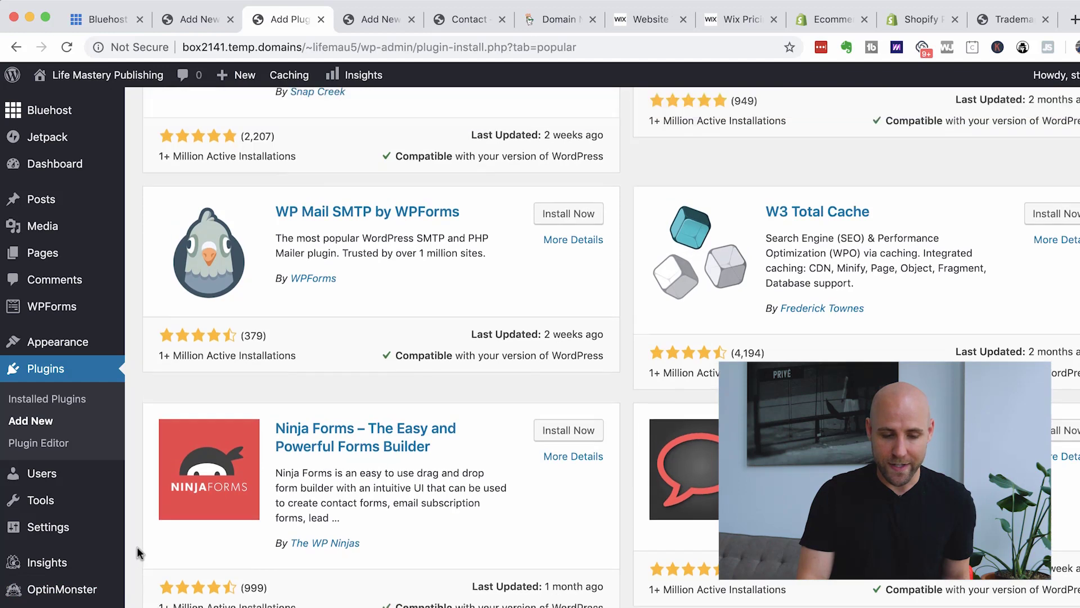
scroll(135, 507, "up", 1)
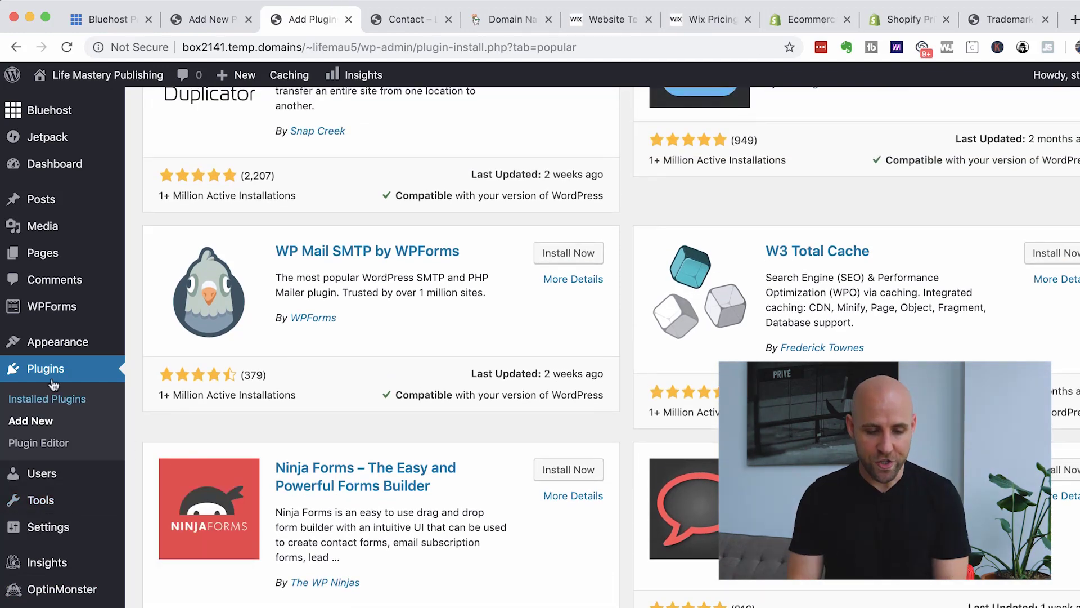
Step: Search the web for "theme forest" in the Contact page's browser tab, open the ThemeForest site and look through its homepage
mouse_move(60, 348)
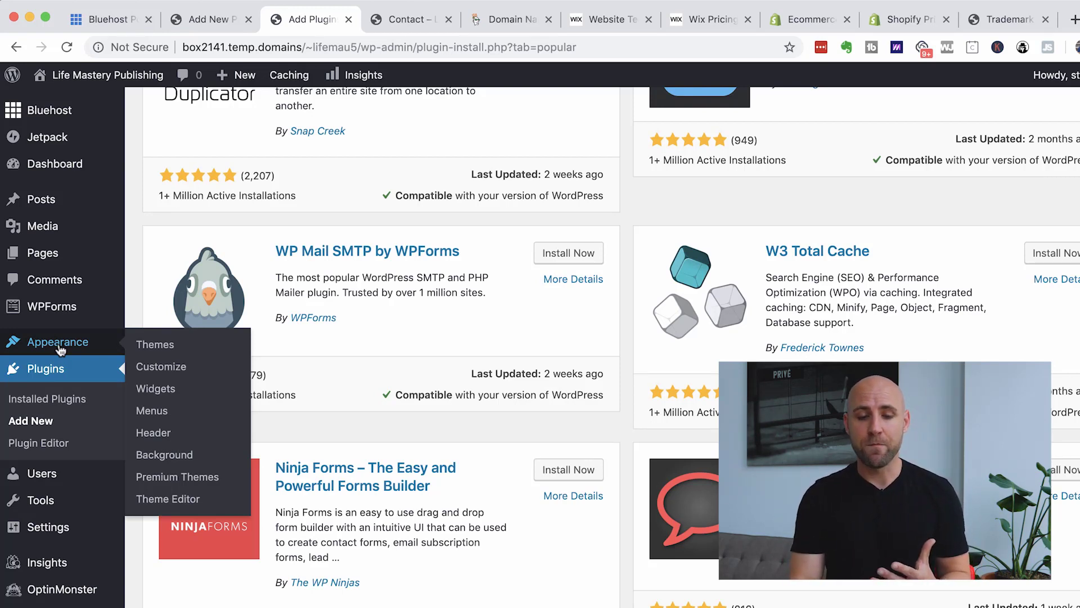
left_click(376, 23)
left_click(333, 44)
type("theme forest")
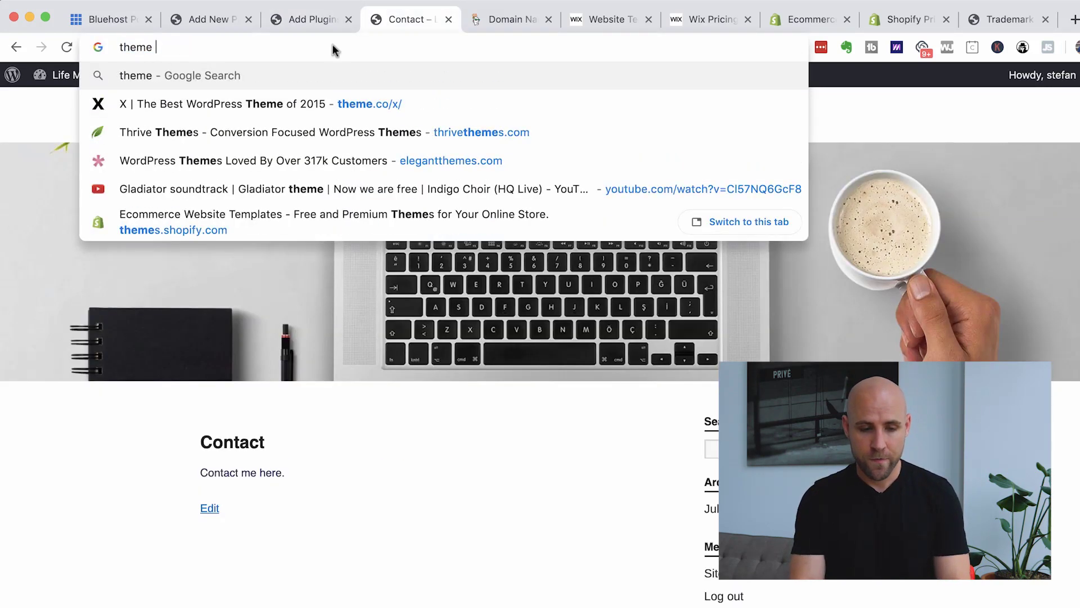
key("Return")
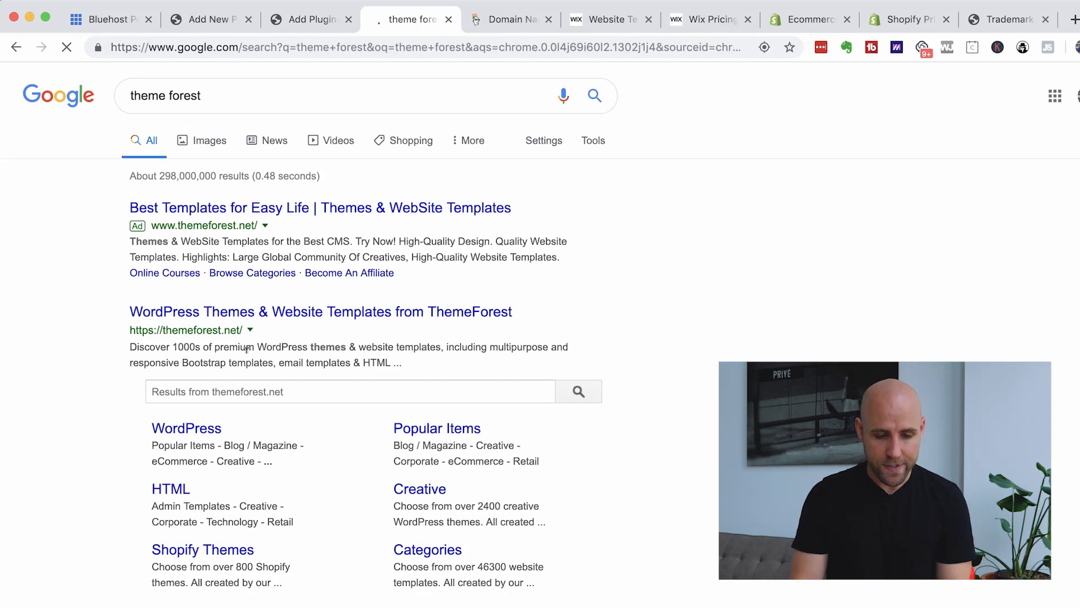
left_click(282, 315)
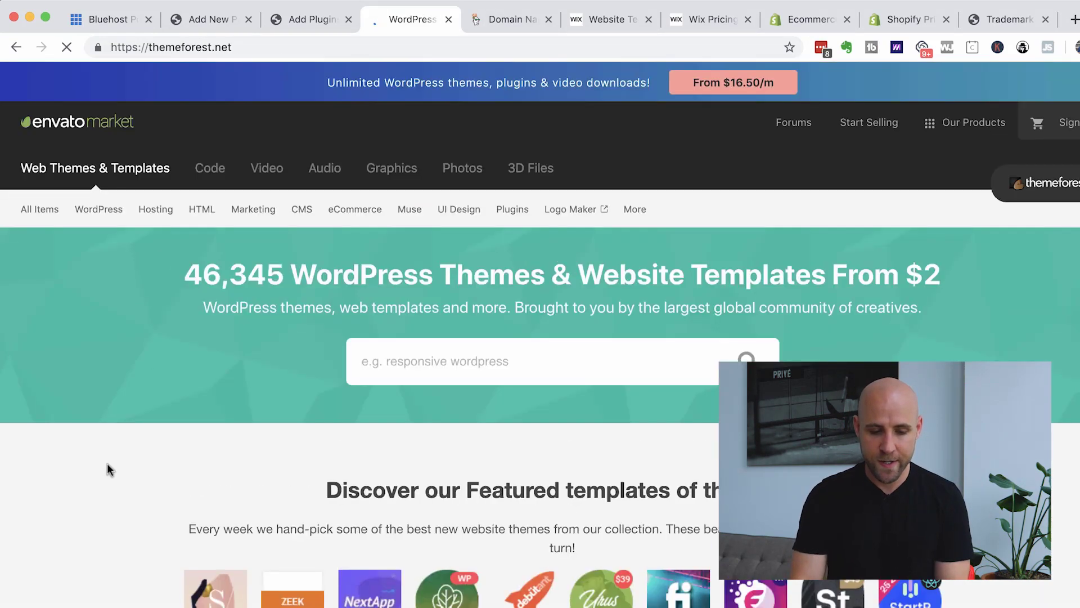
scroll(108, 465, "down", 2)
scroll(108, 467, "down", 7)
scroll(107, 466, "up", 10)
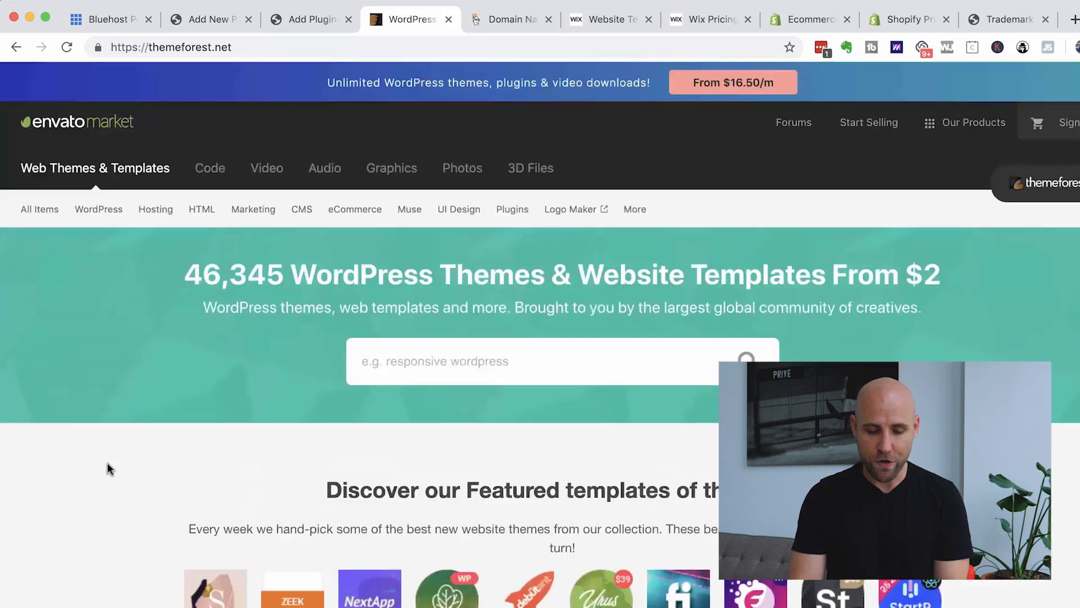
Step: Search the web for "studio press", open the WordPress Themes by StudioPress result and look through the theme offers on its homepage
left_click(289, 47)
type("studio press")
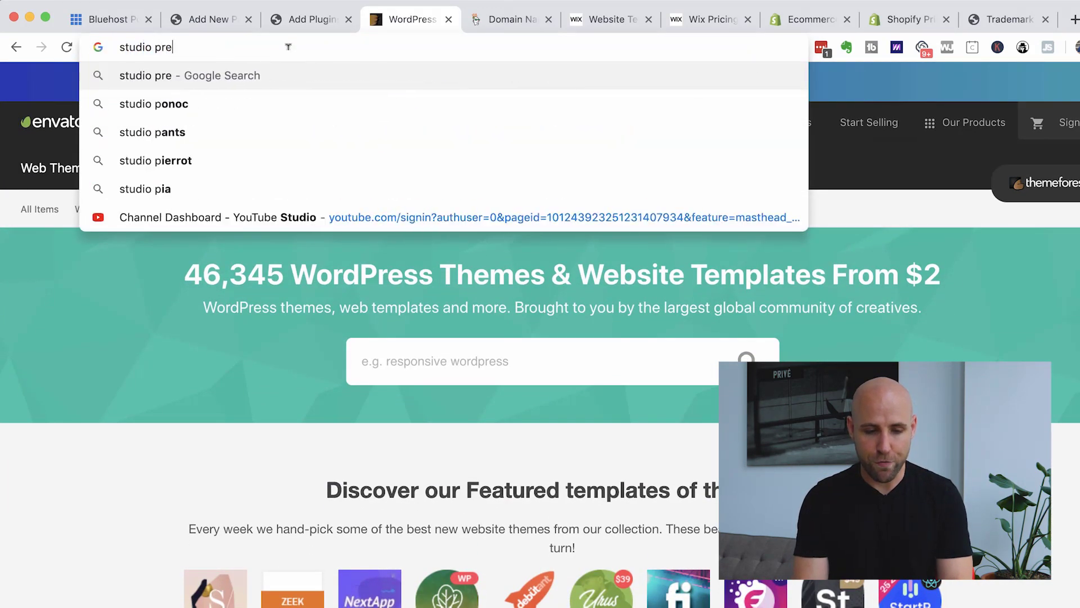
key("Return")
scroll(470, 509, "down", 2)
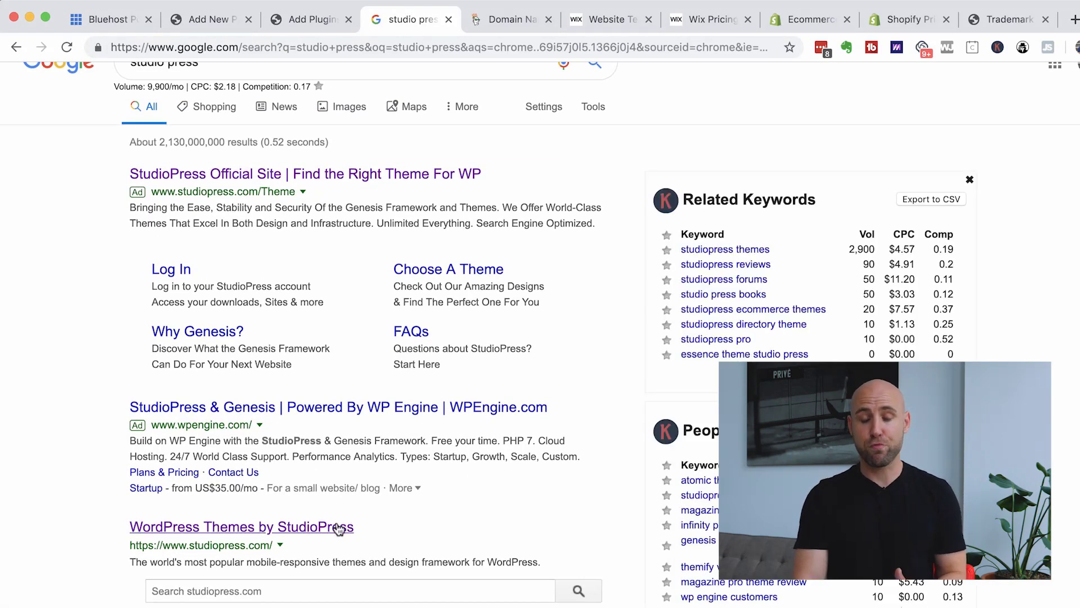
left_click(338, 528)
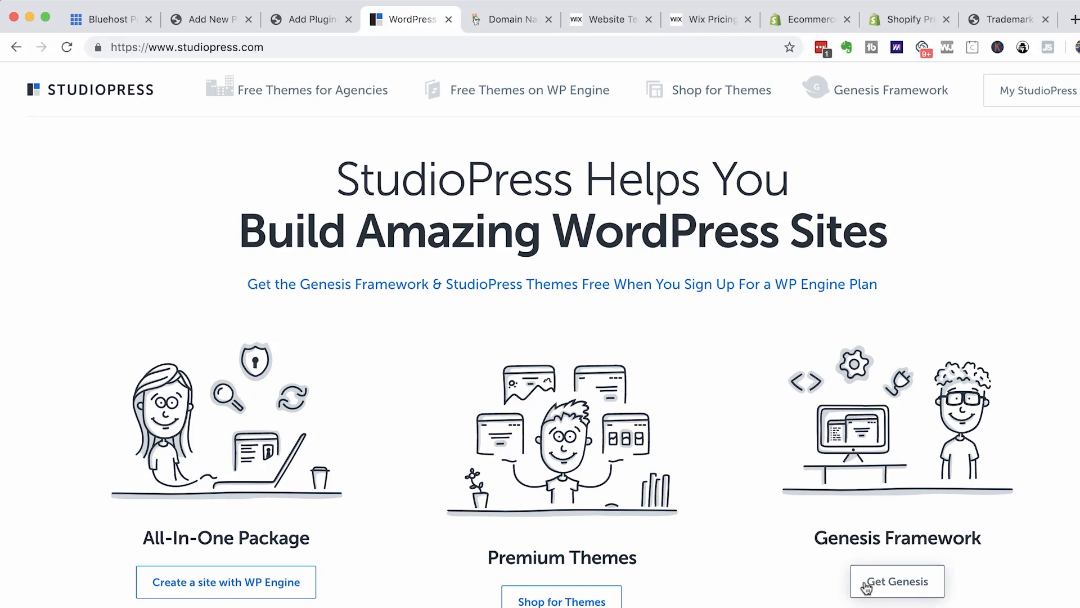
scroll(867, 588, "down", 5)
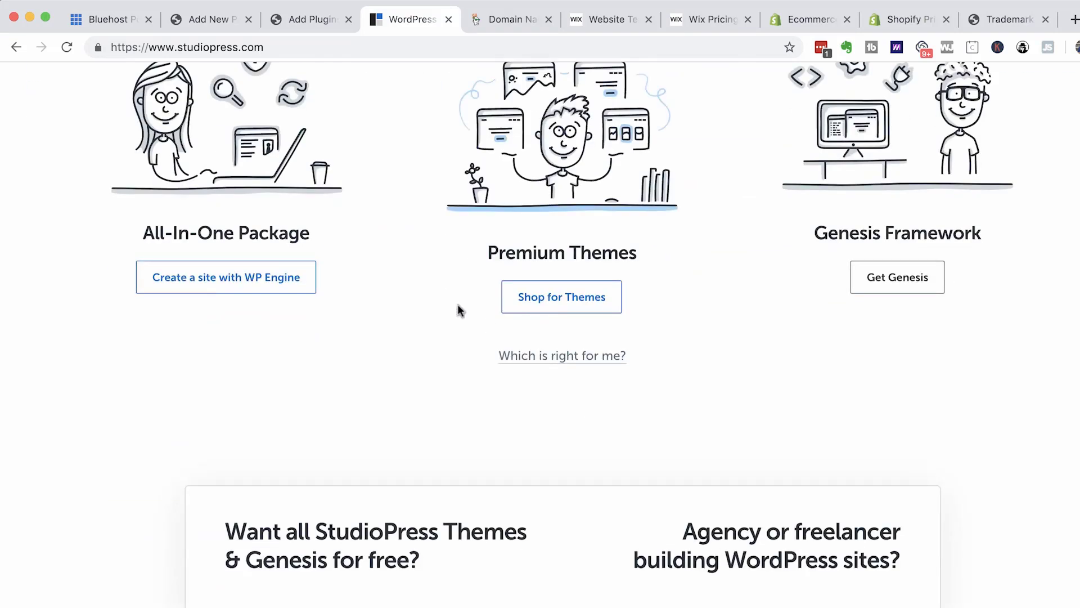
scroll(458, 308, "up", 5)
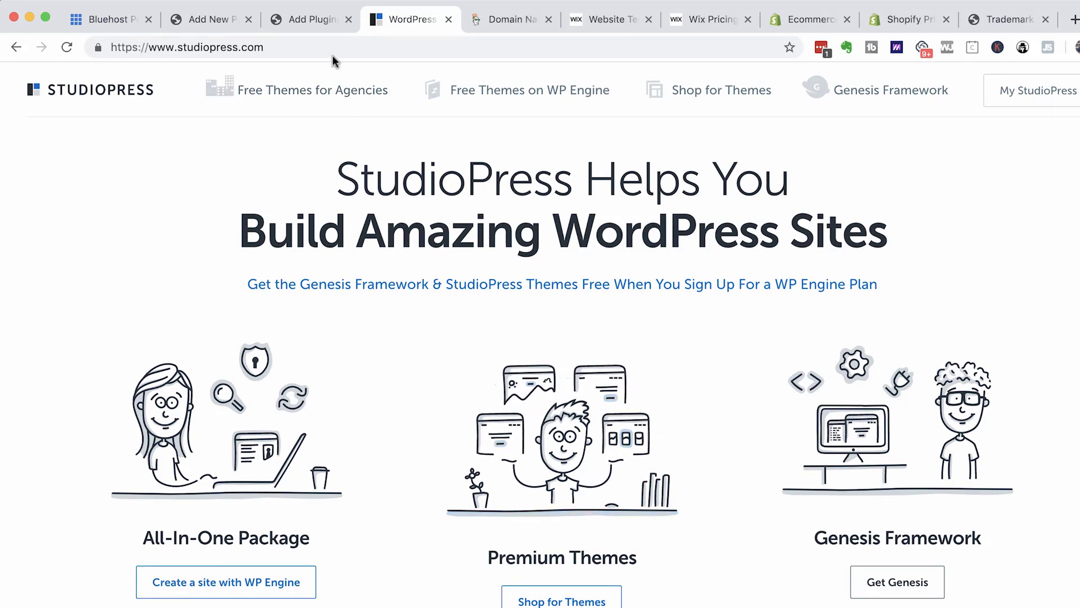
Step: Open the Upwork website and look over its homepage for hiring freelancers
left_click(287, 47)
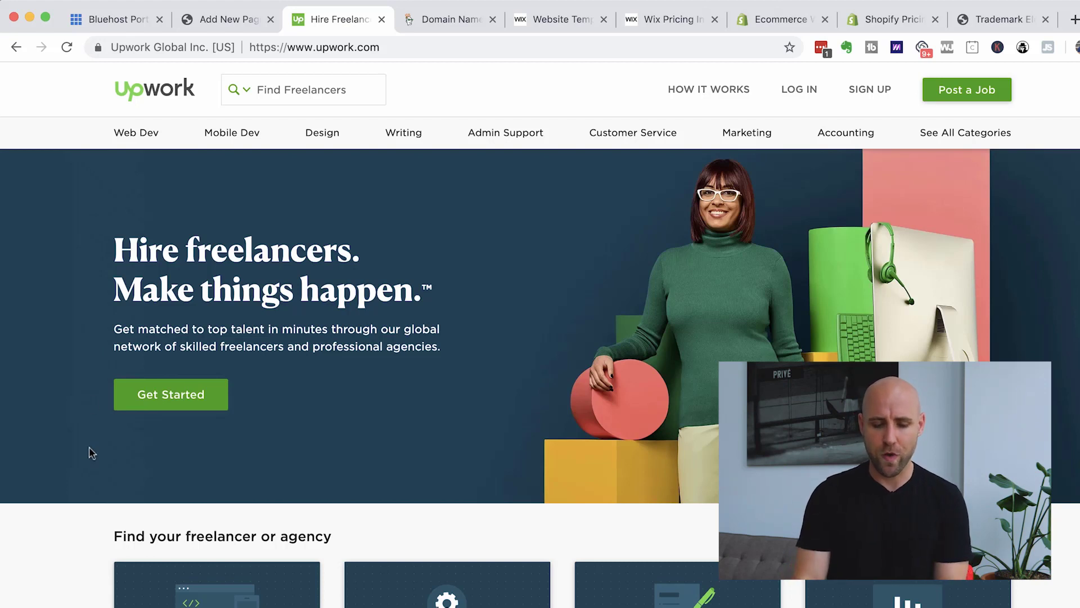
scroll(91, 452, "down", 3)
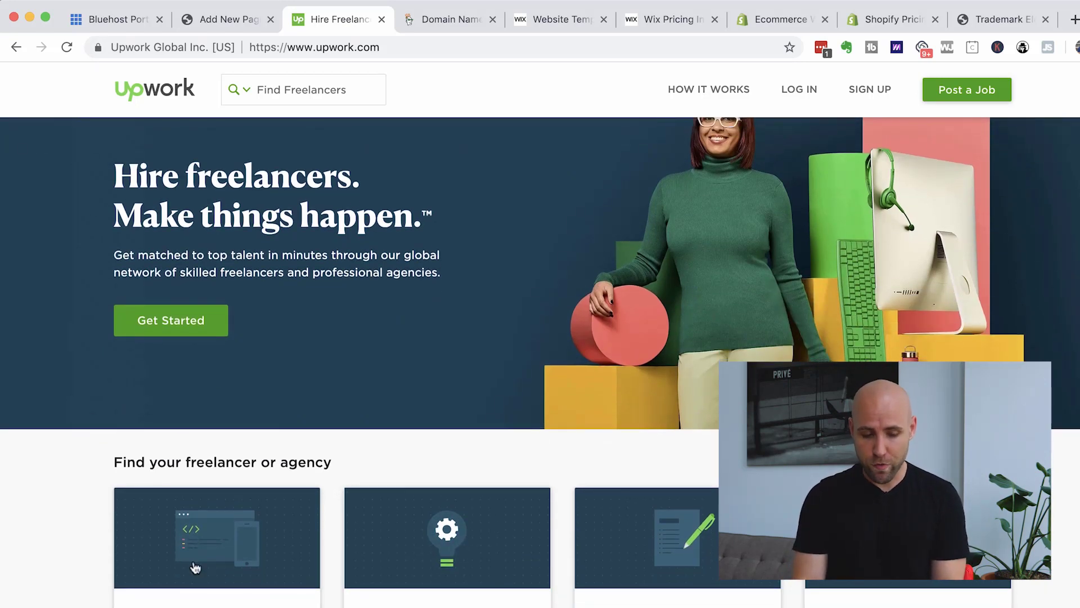
scroll(333, 203, "up", 3)
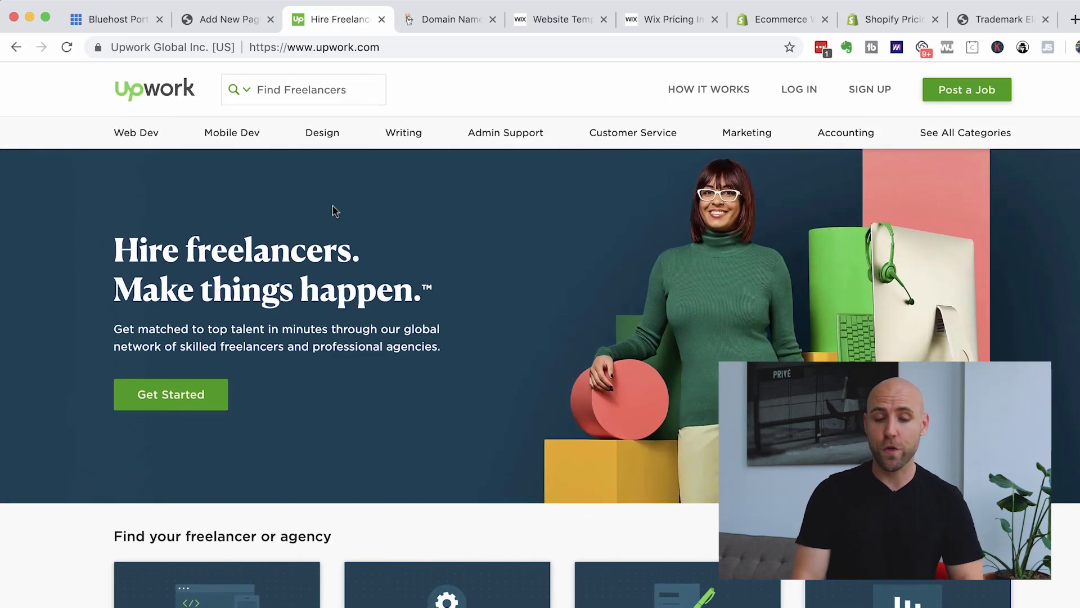
Step: Open the Fiverr website and search its freelance services for "logo"
left_click(386, 40)
type("fiverr")
key("Return")
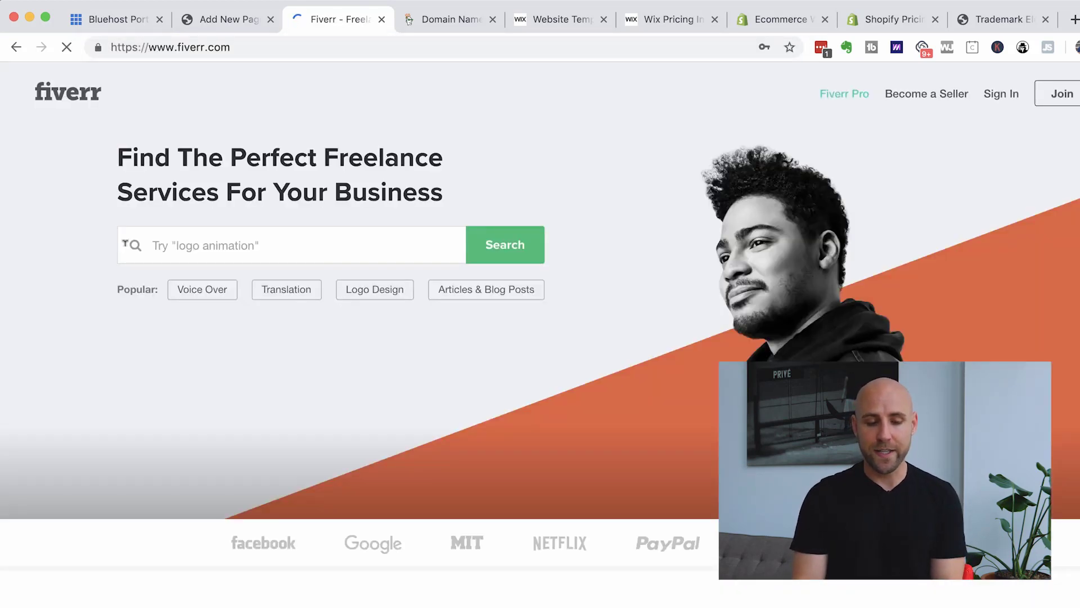
left_click(241, 246)
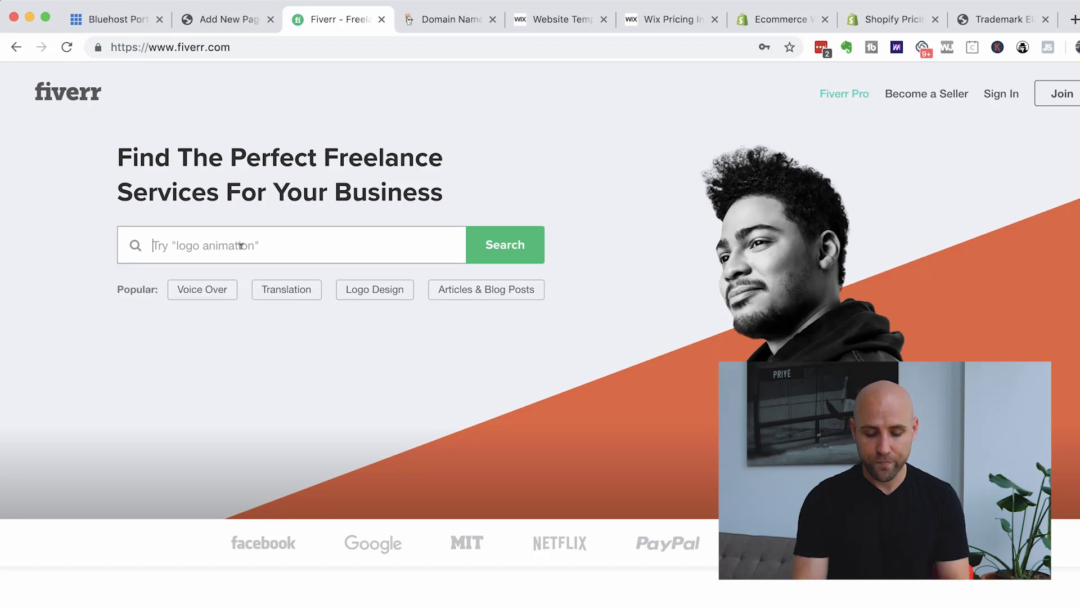
type("logo")
key("Return")
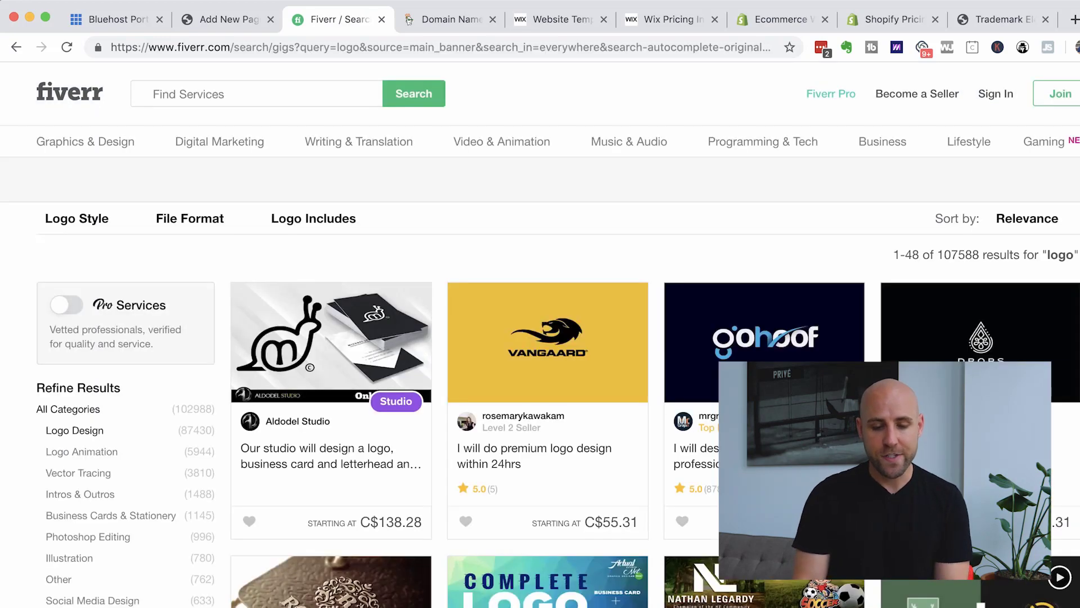